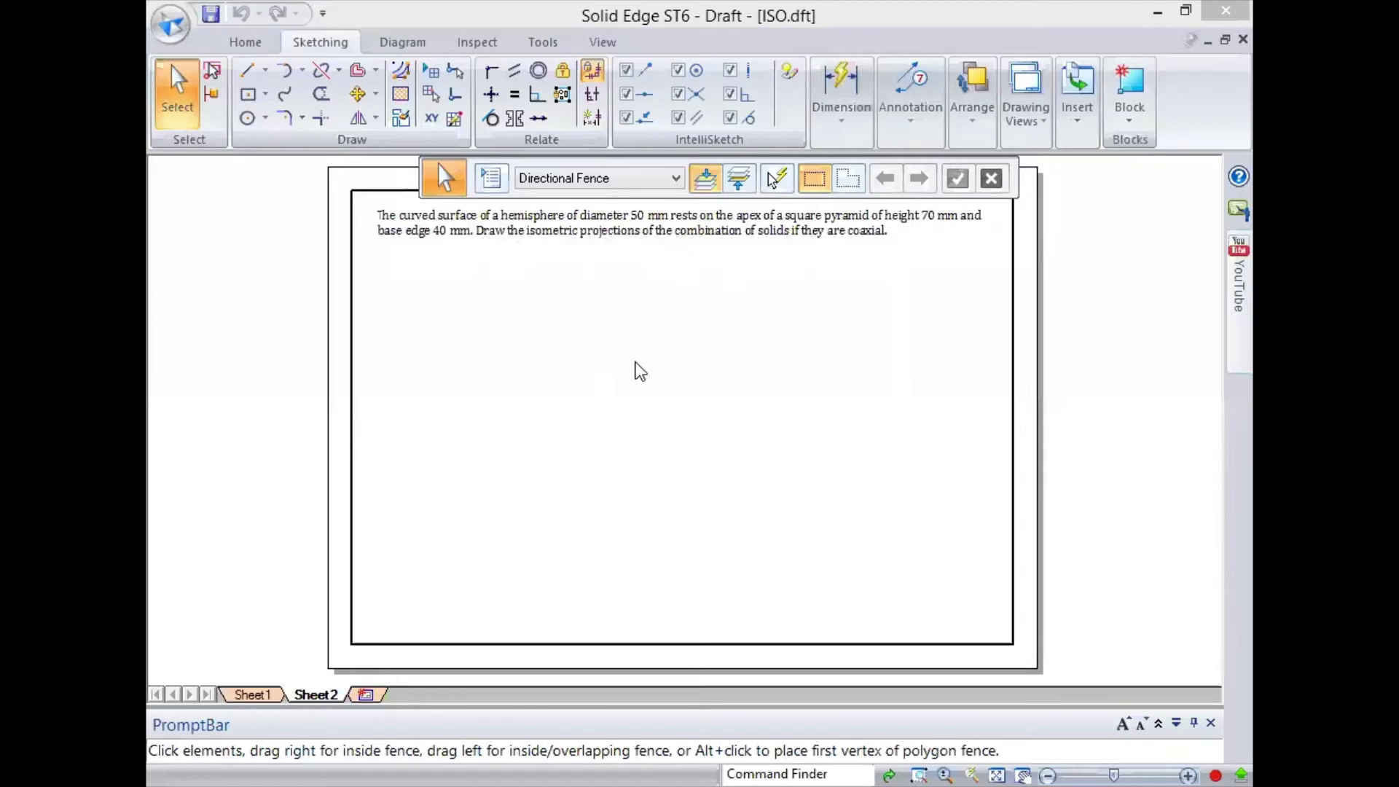
Draw a 76.53 mm horizontal line below the problem text and give it a 0.35 mm width.
click(244, 75)
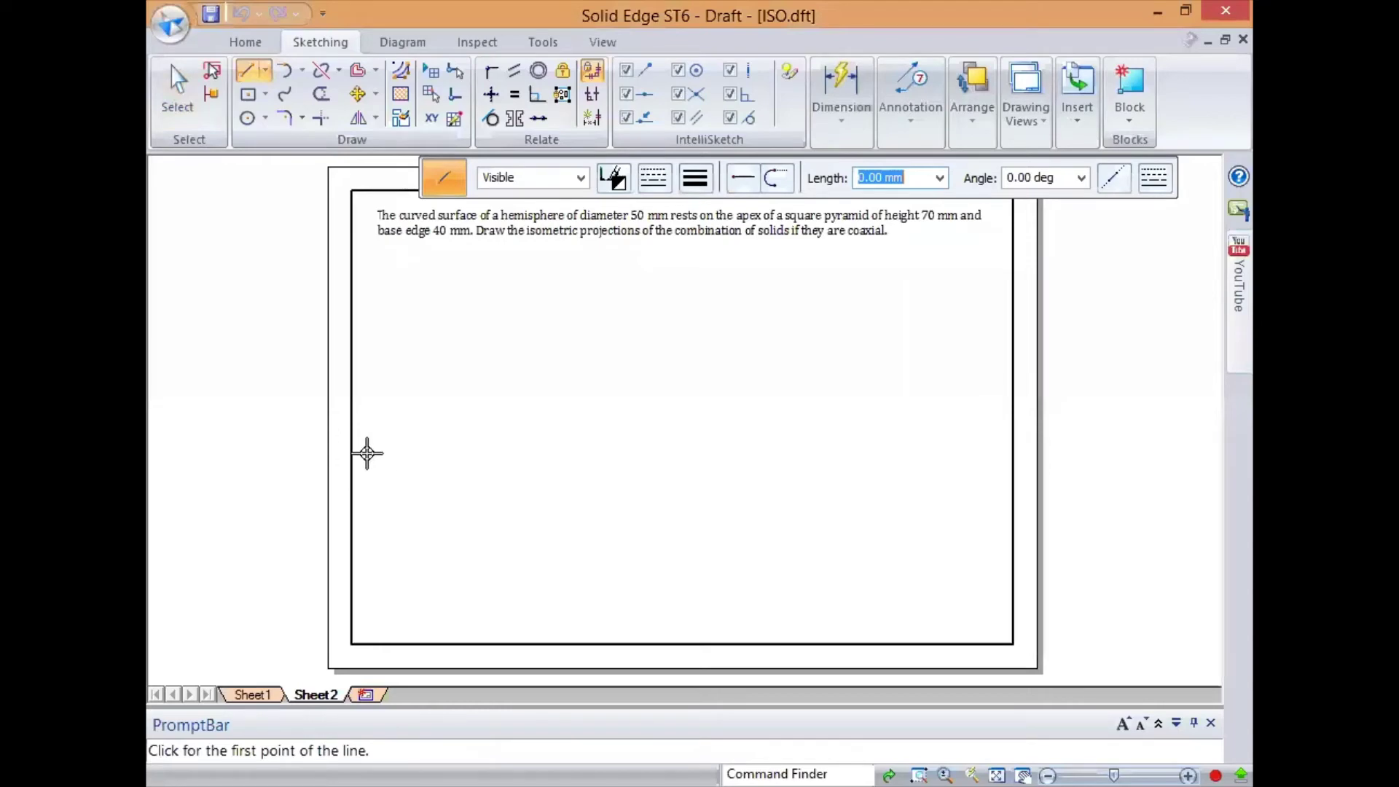
click(367, 453)
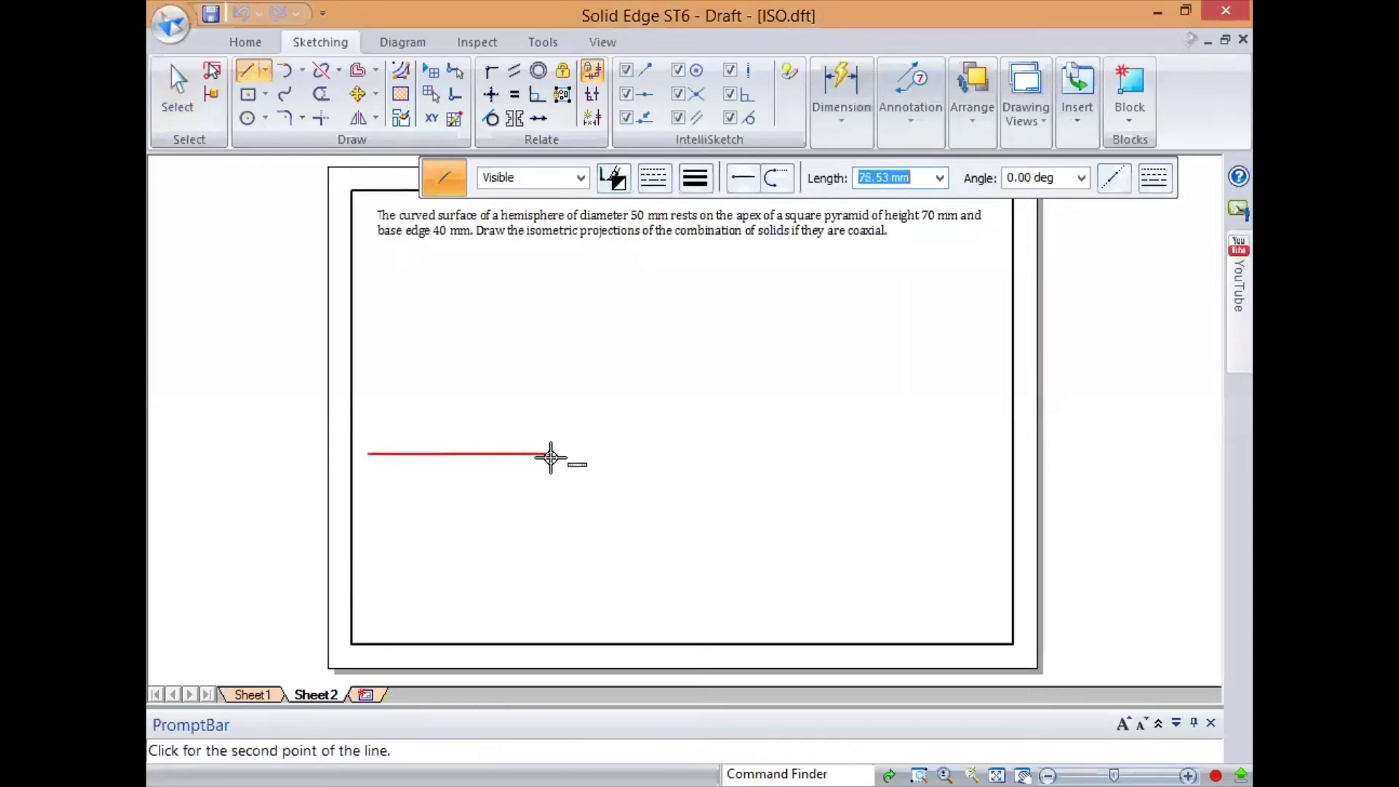
click(541, 454)
key(Escape)
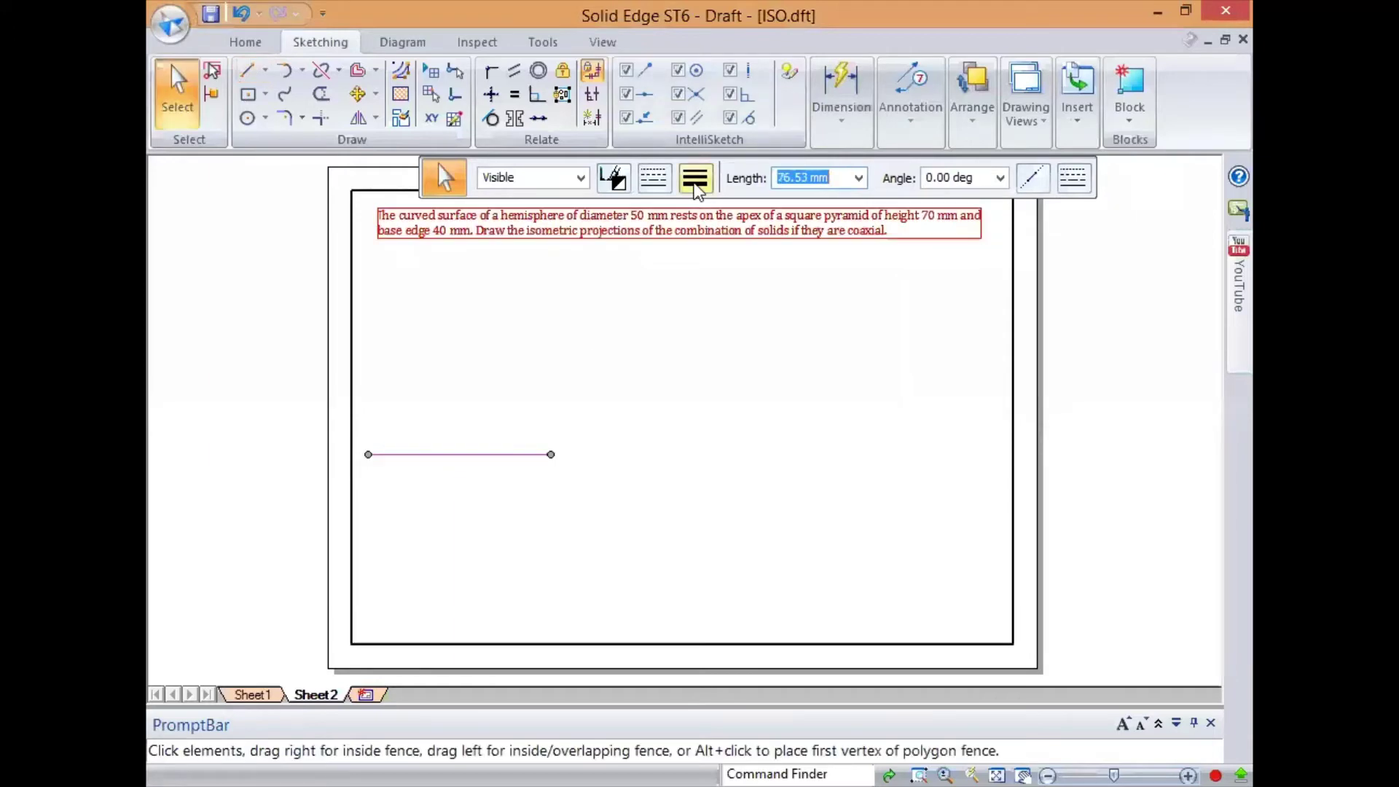
click(695, 182)
click(726, 252)
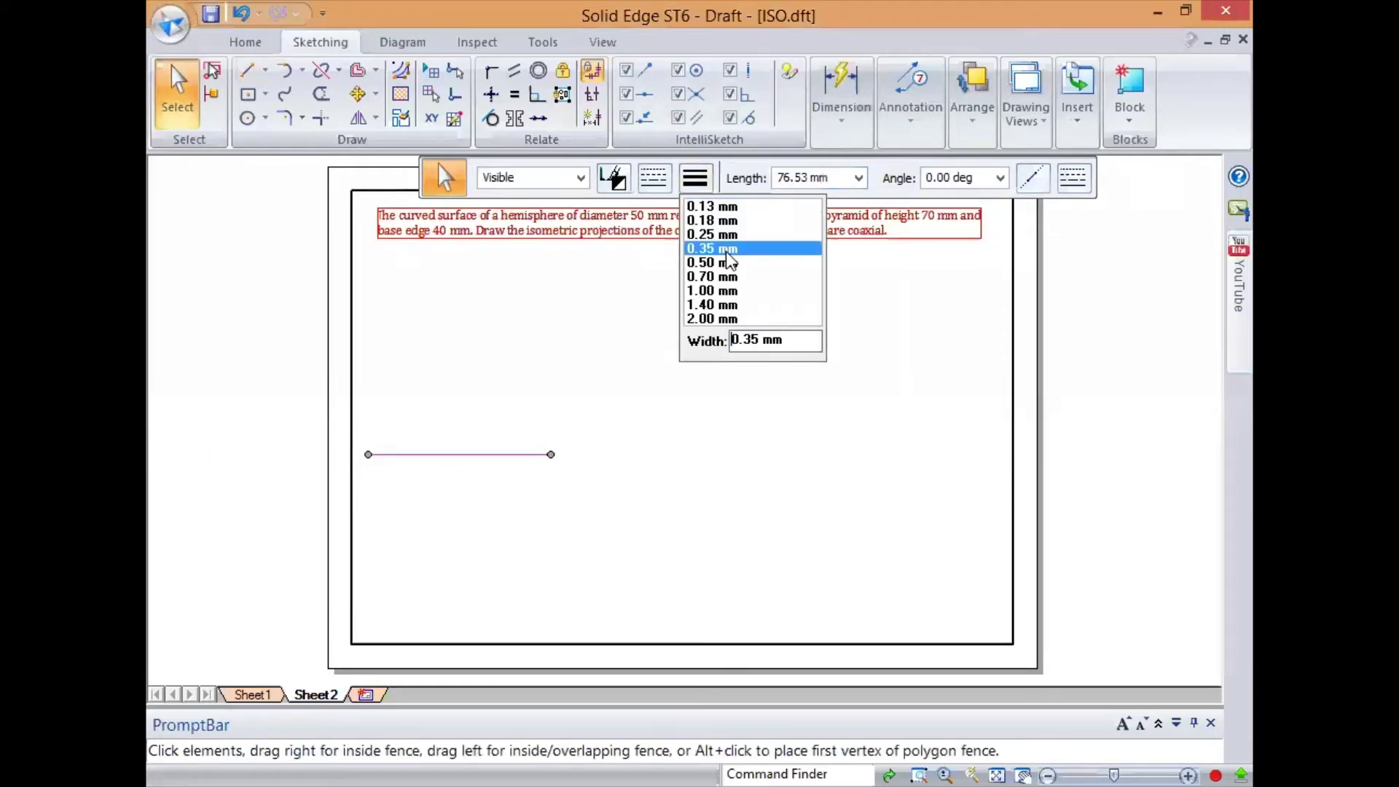
click(570, 346)
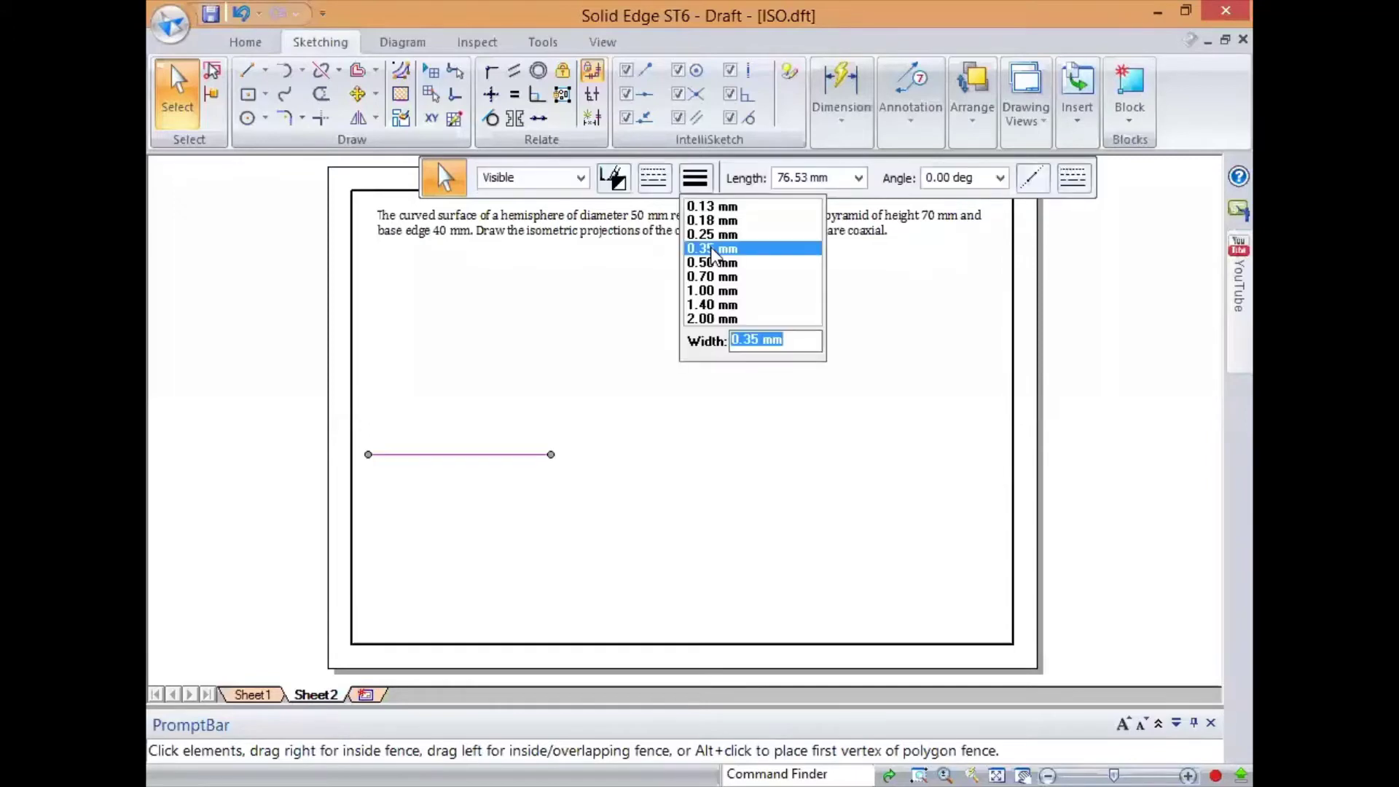
click(610, 376)
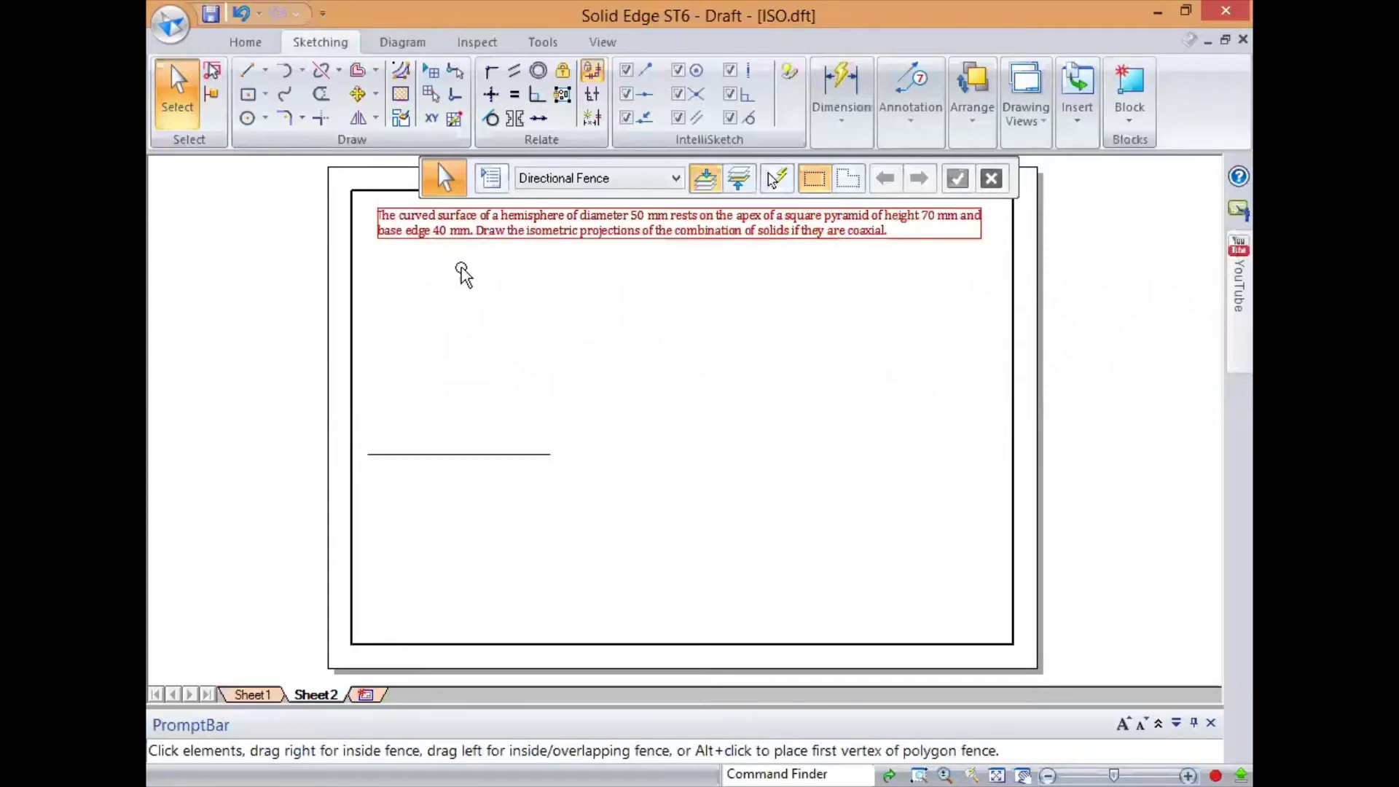
Draw a rectangle below the horizontal line.
click(250, 75)
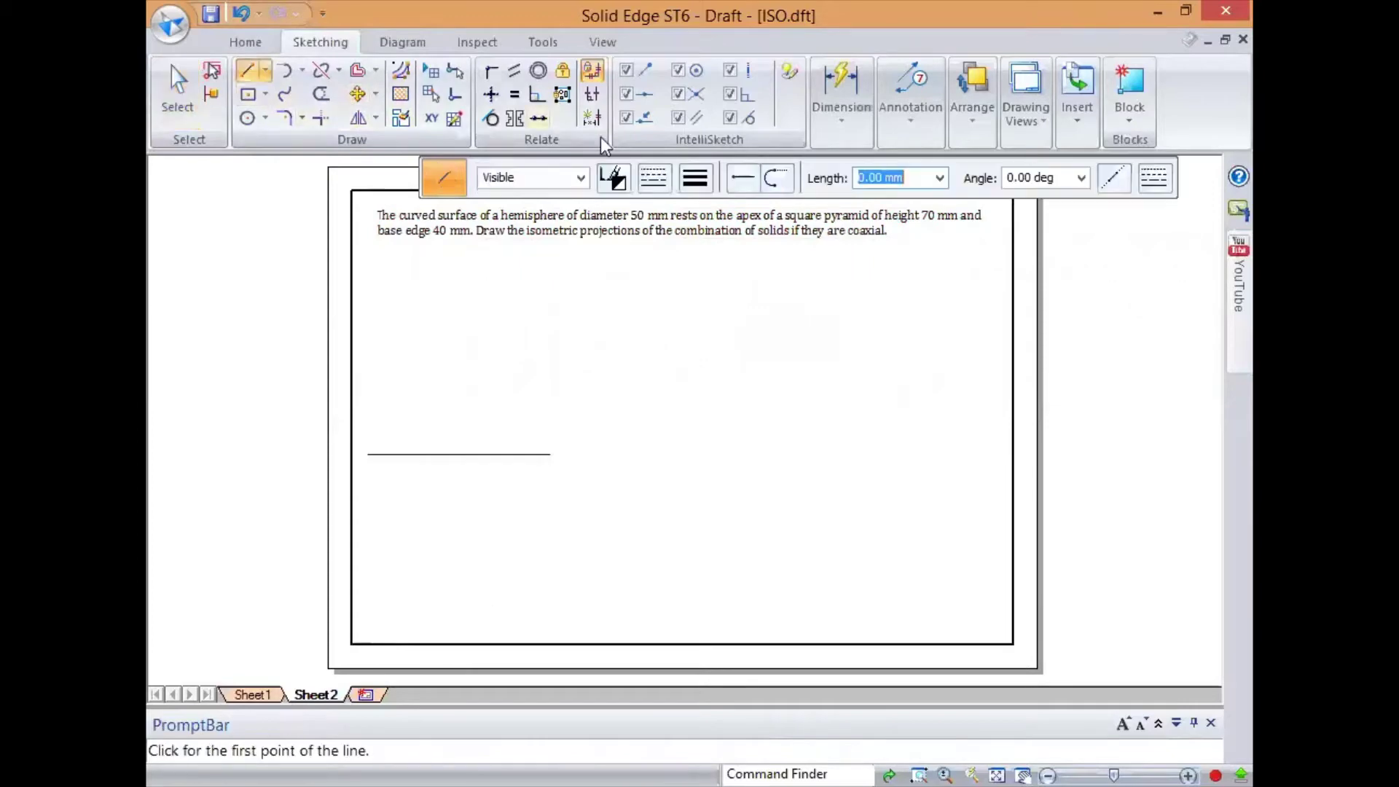
click(267, 95)
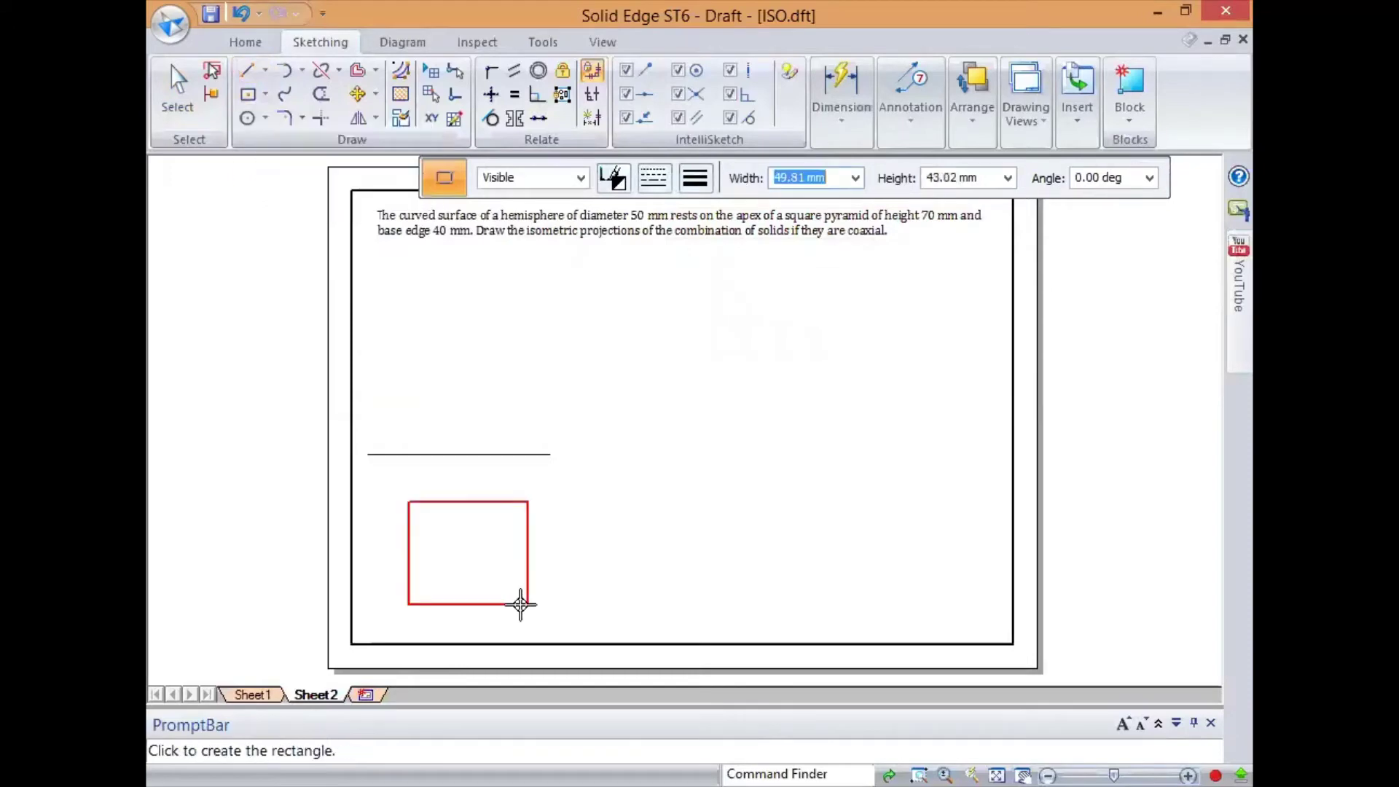
click(528, 604)
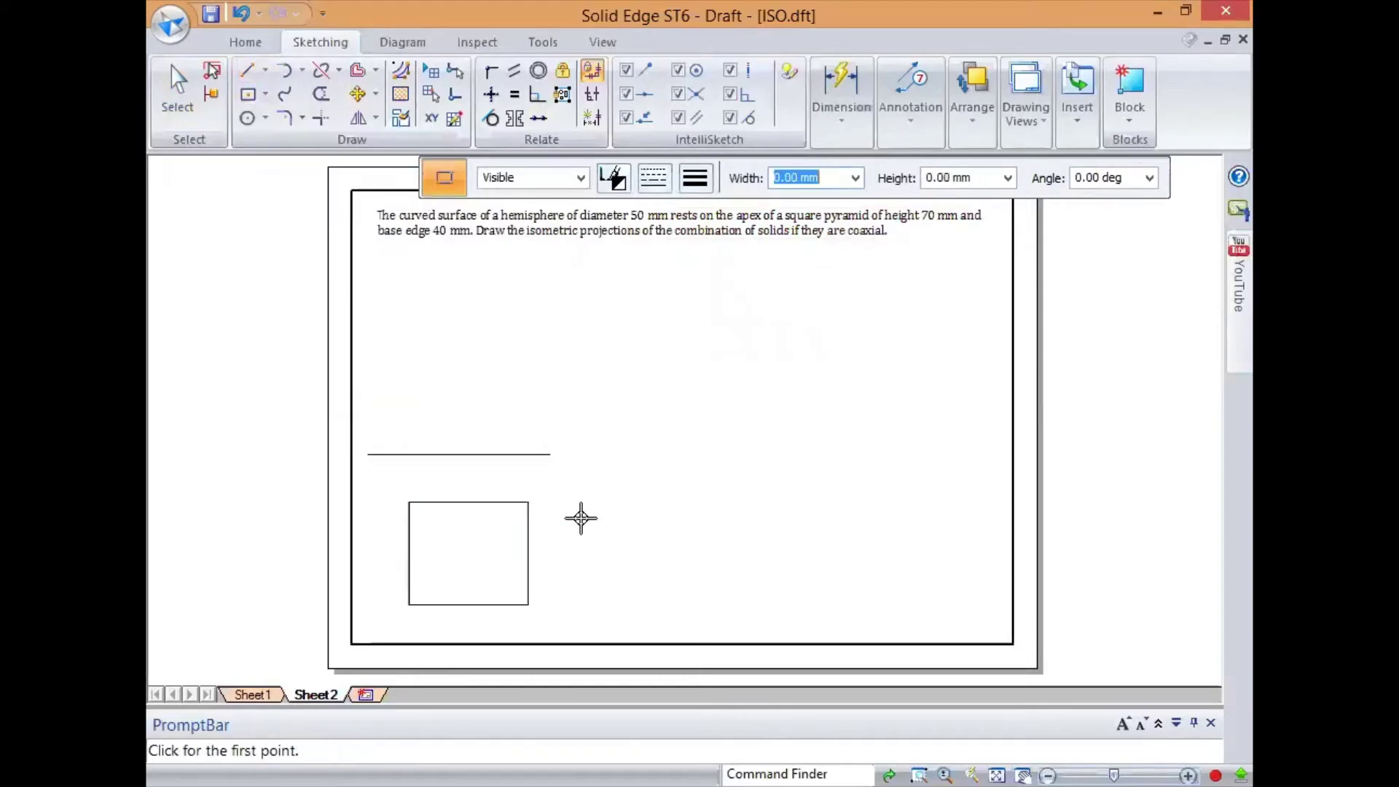
key(Escape)
Dimension the rectangle's left and bottom edges to 40 mm each, making it a square.
click(842, 95)
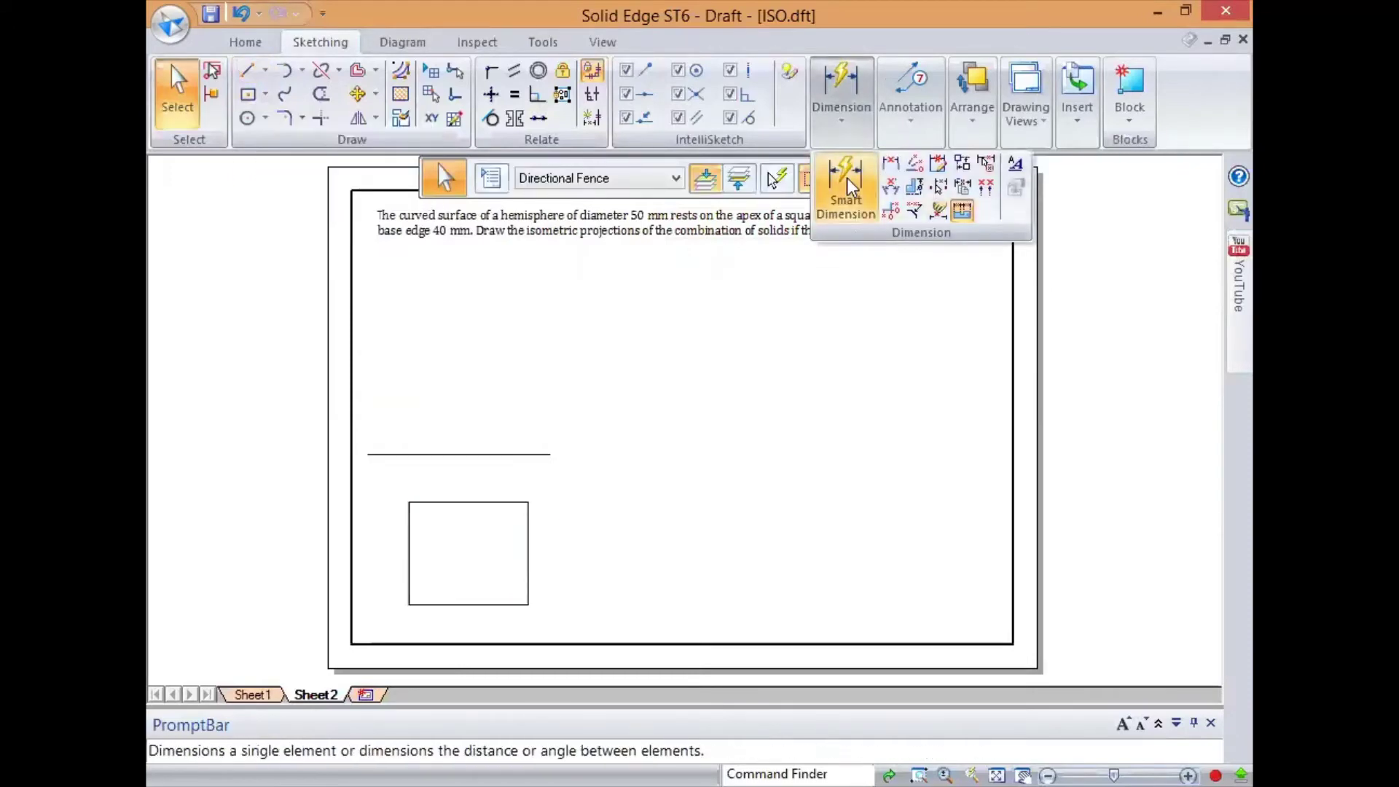
click(847, 178)
click(409, 534)
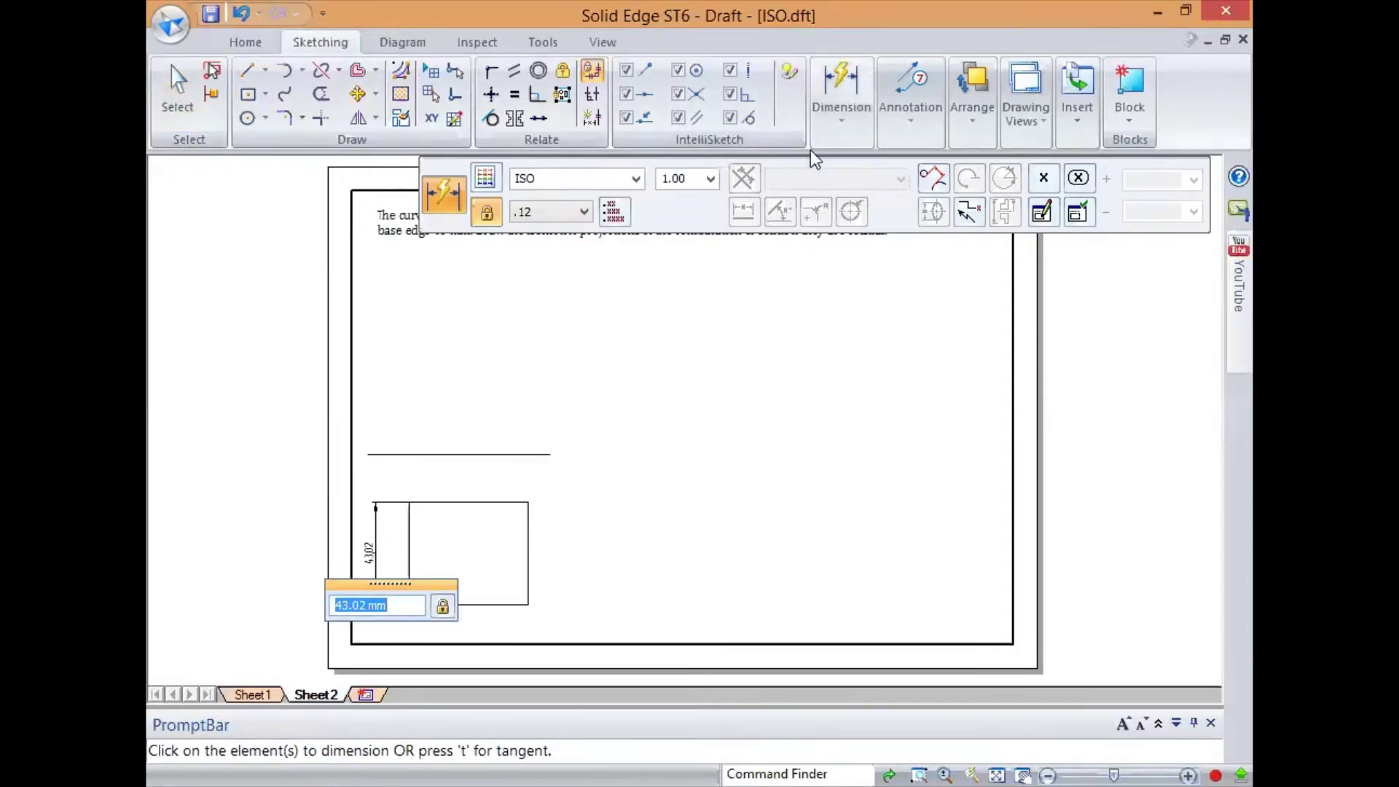
drag(806, 178, 777, 144)
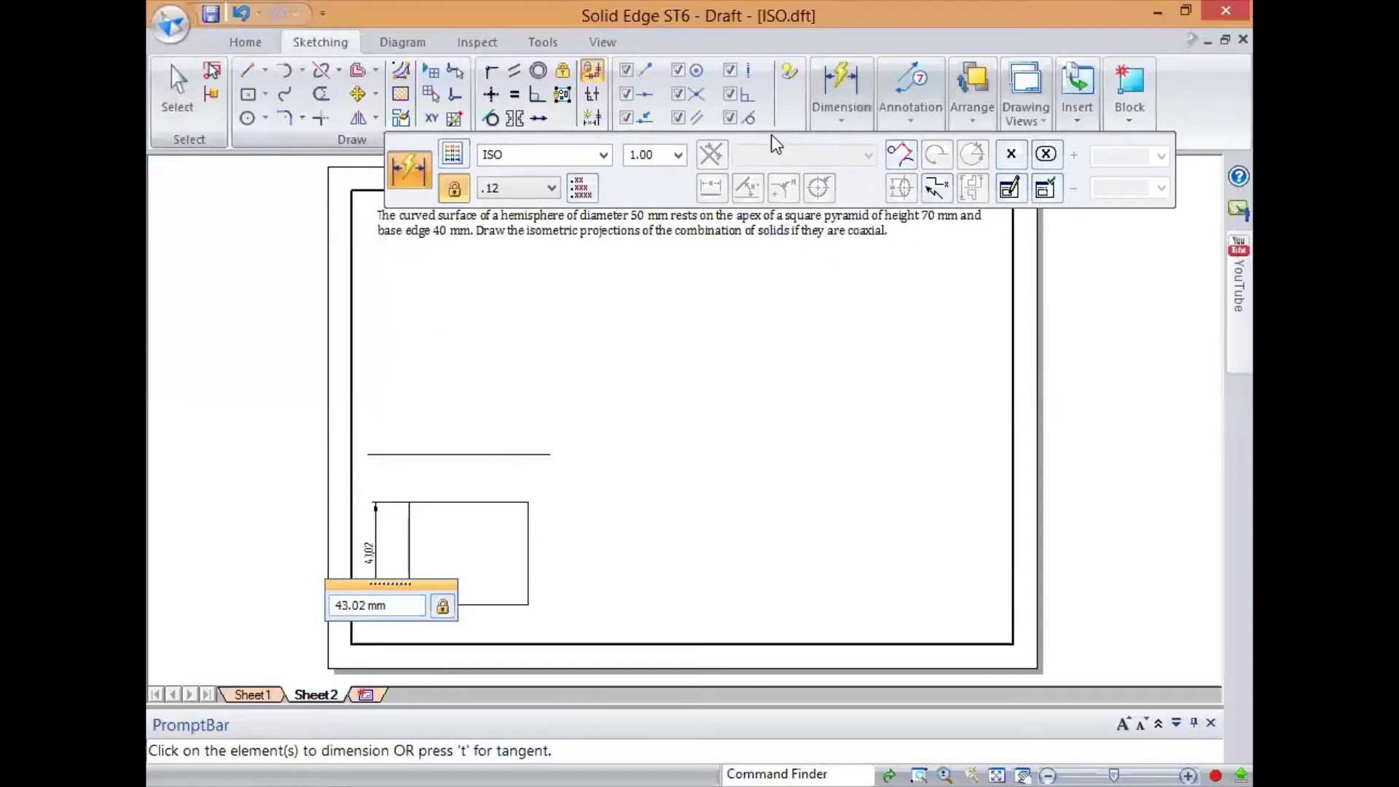
drag(402, 604, 315, 610)
text(40)
key(Return)
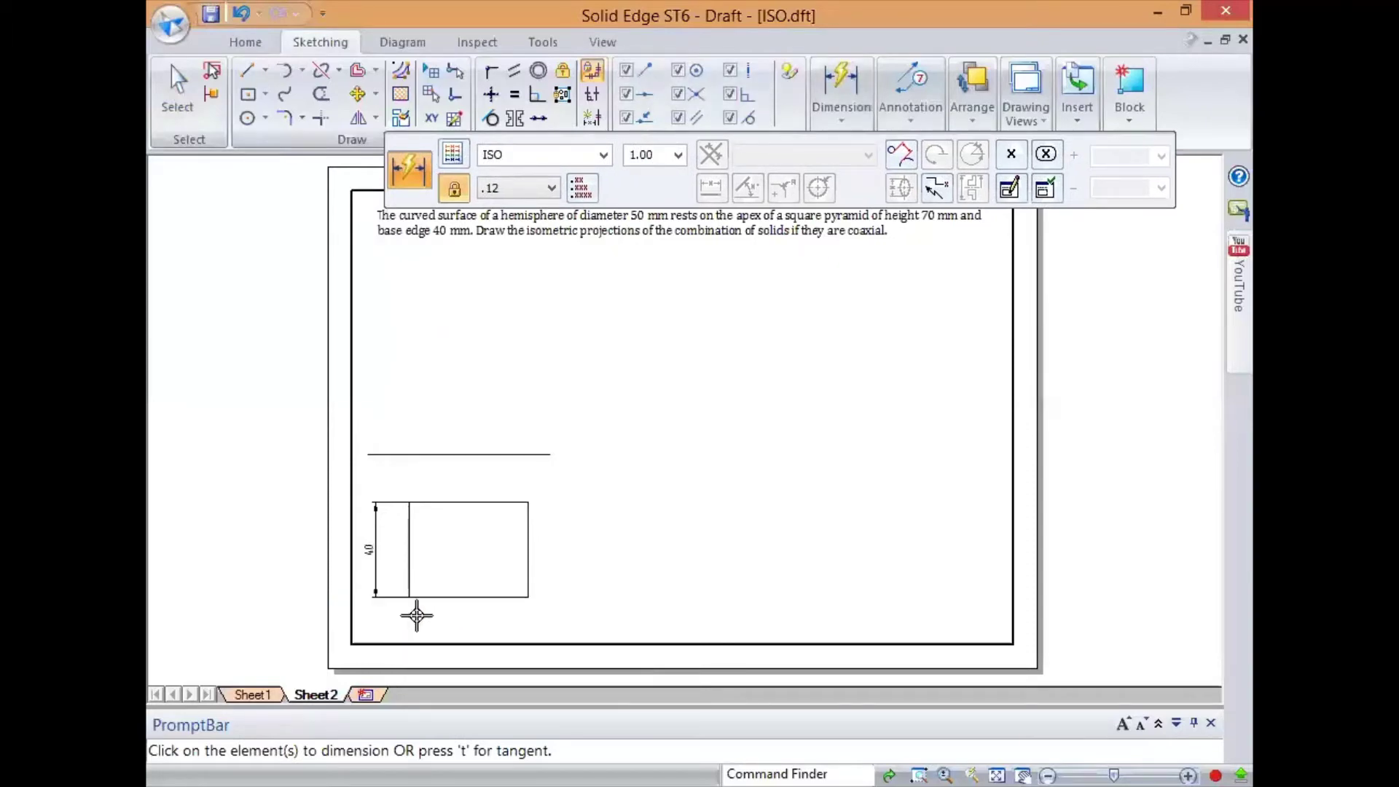
click(464, 596)
click(460, 618)
text(40)
key(Return)
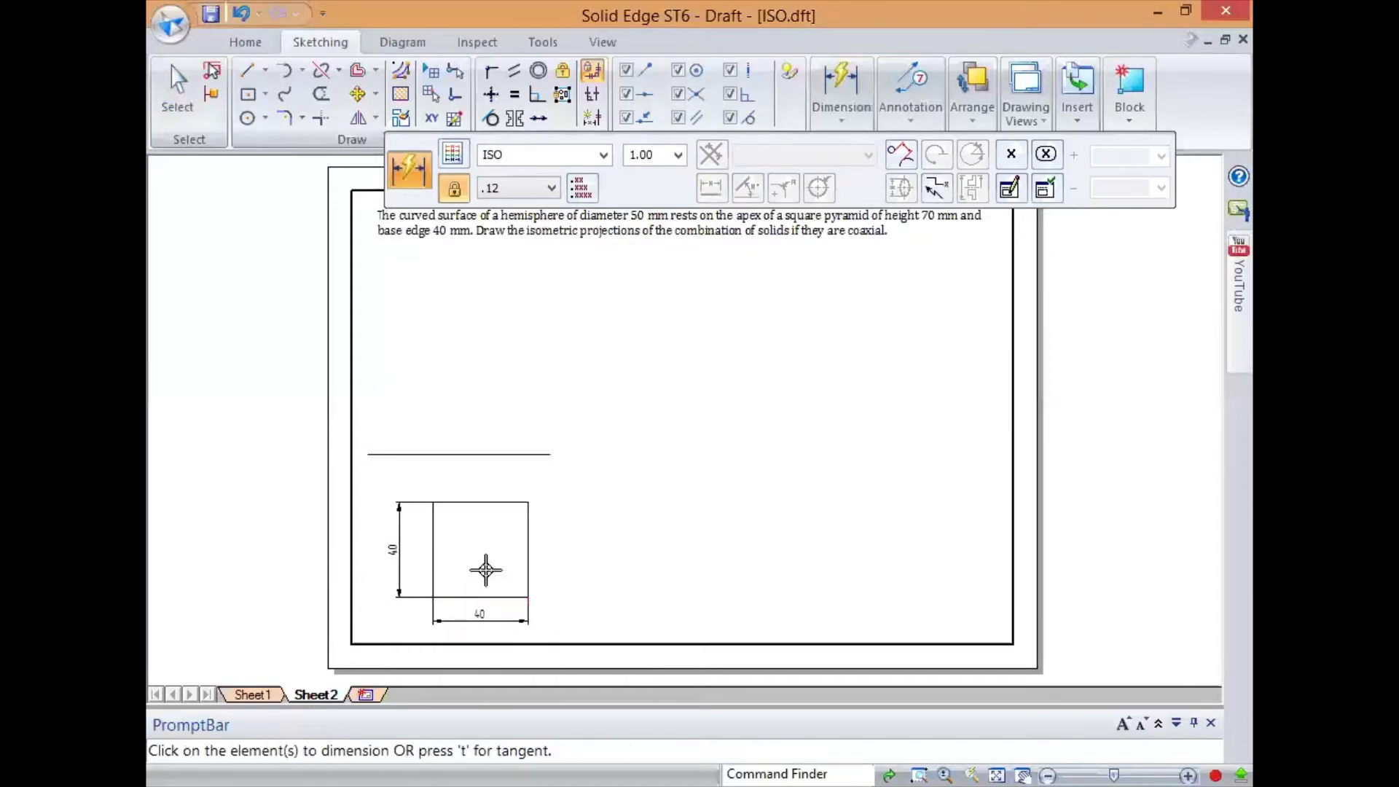
Move the square up toward the horizontal line.
key(Escape)
drag(464, 502, 459, 482)
click(529, 527)
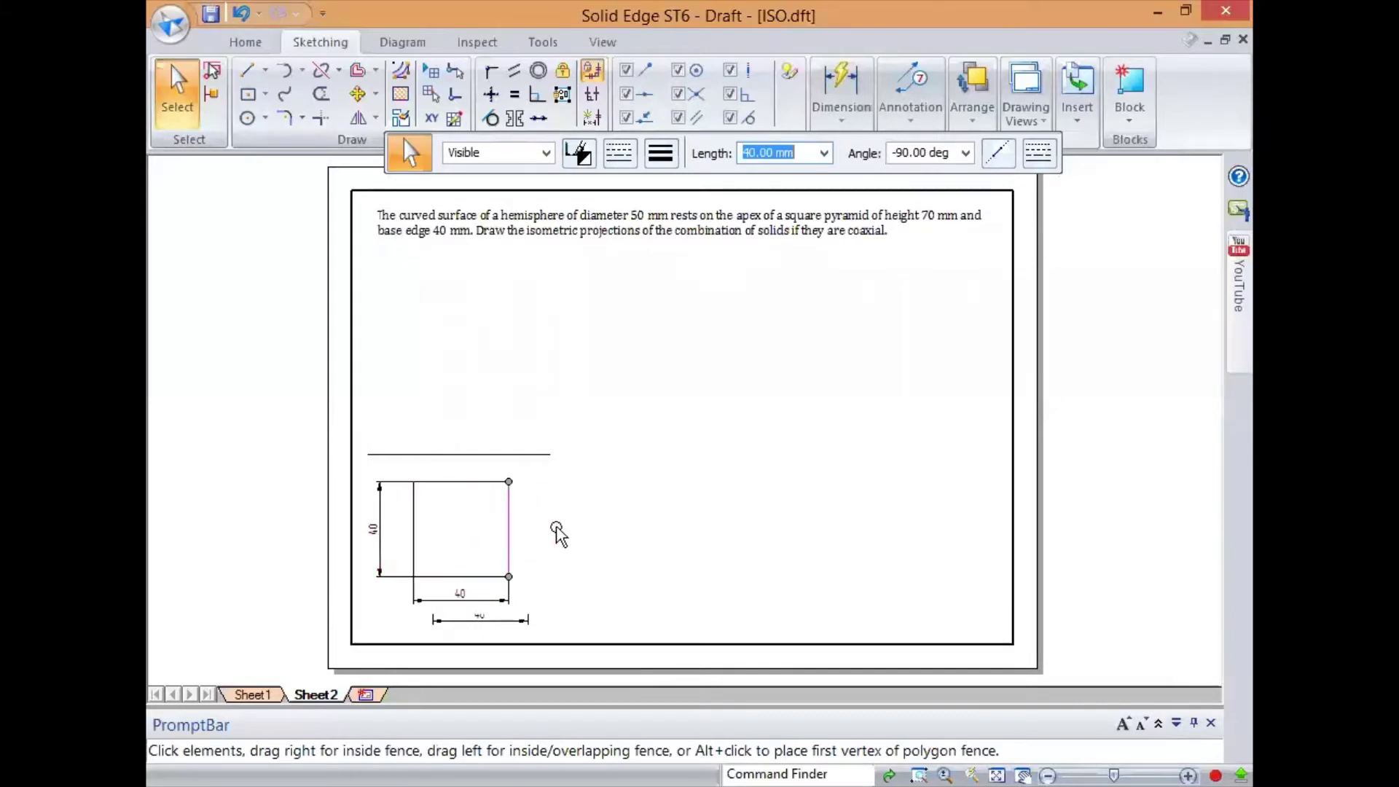
Draw both corner-to-corner diagonals of the square.
ctrl+click(484, 482)
ctrl+click(475, 576)
ctrl+click(414, 538)
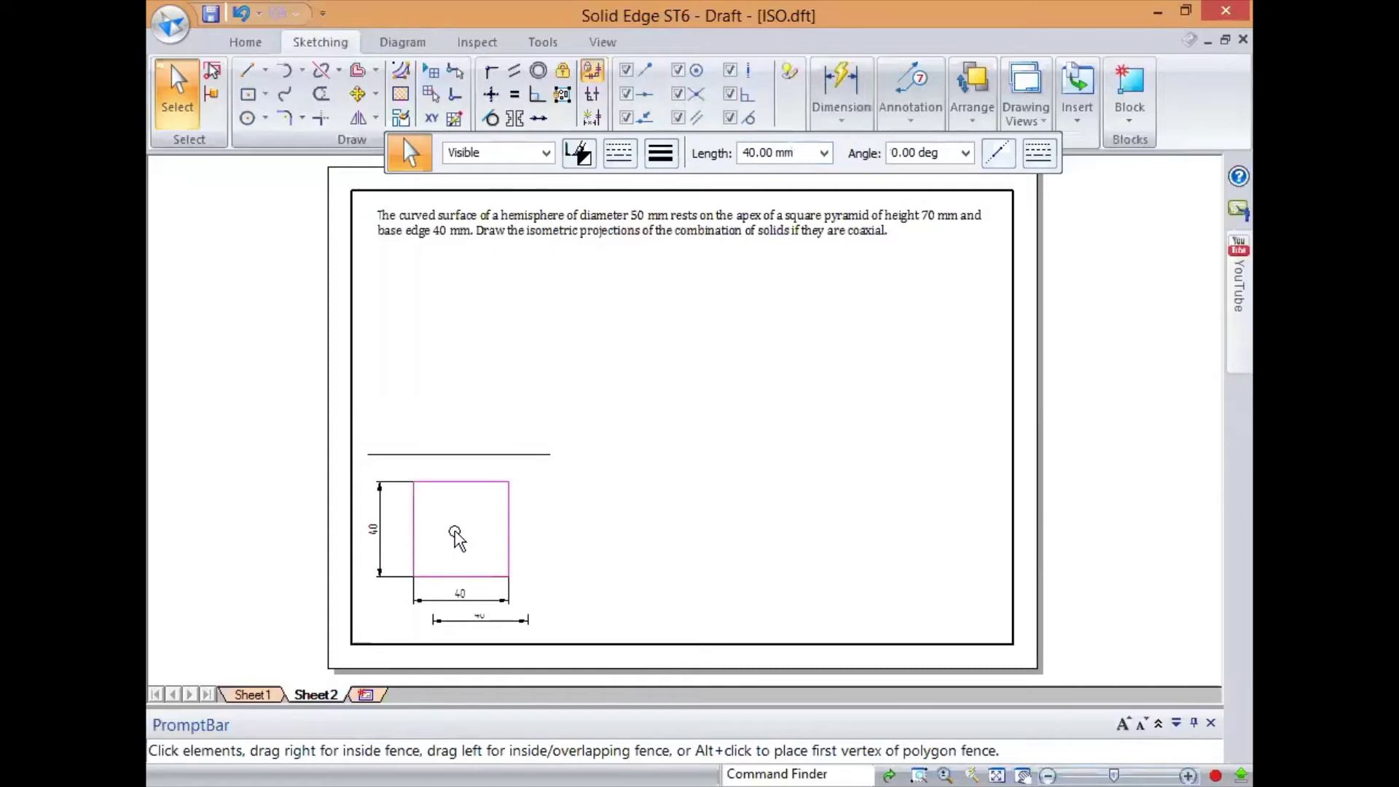
click(532, 508)
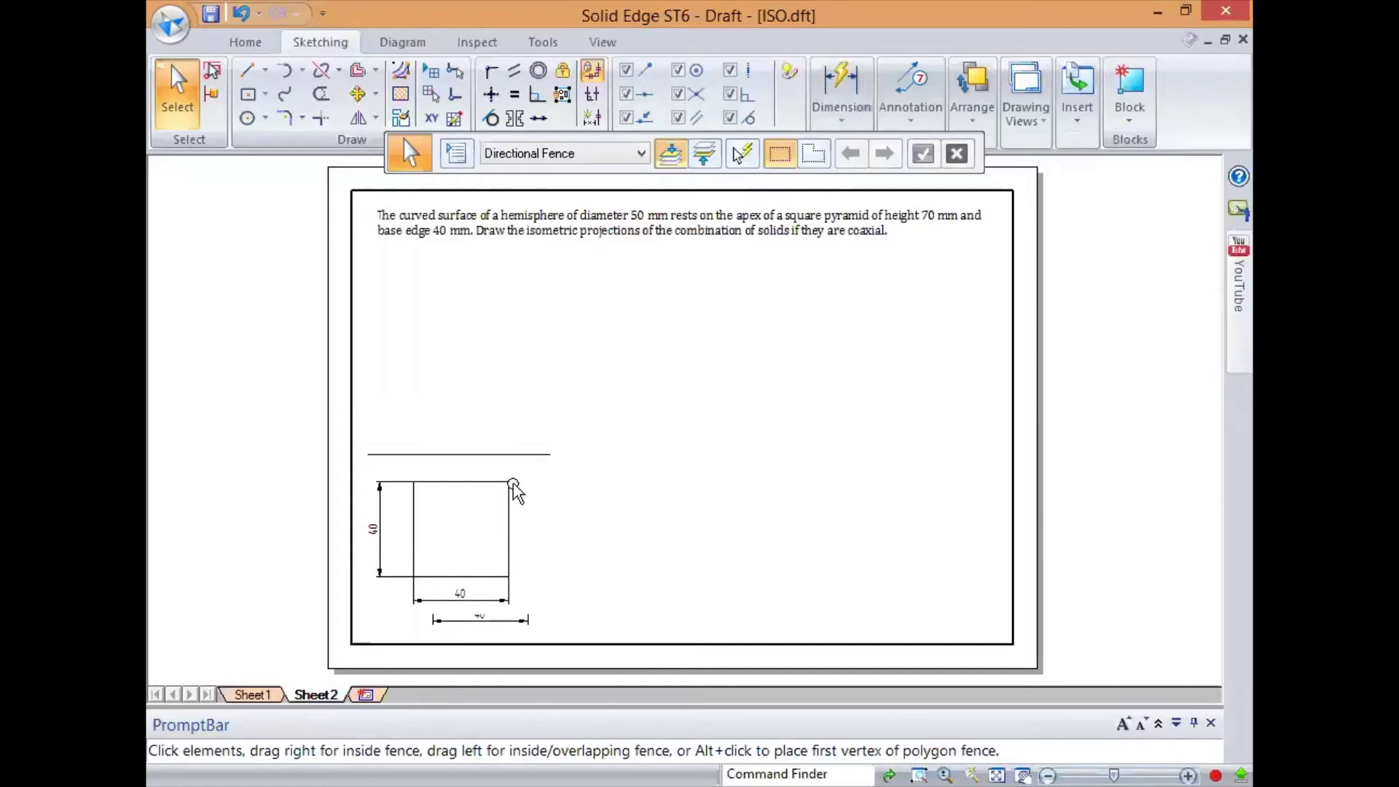
click(244, 71)
click(509, 481)
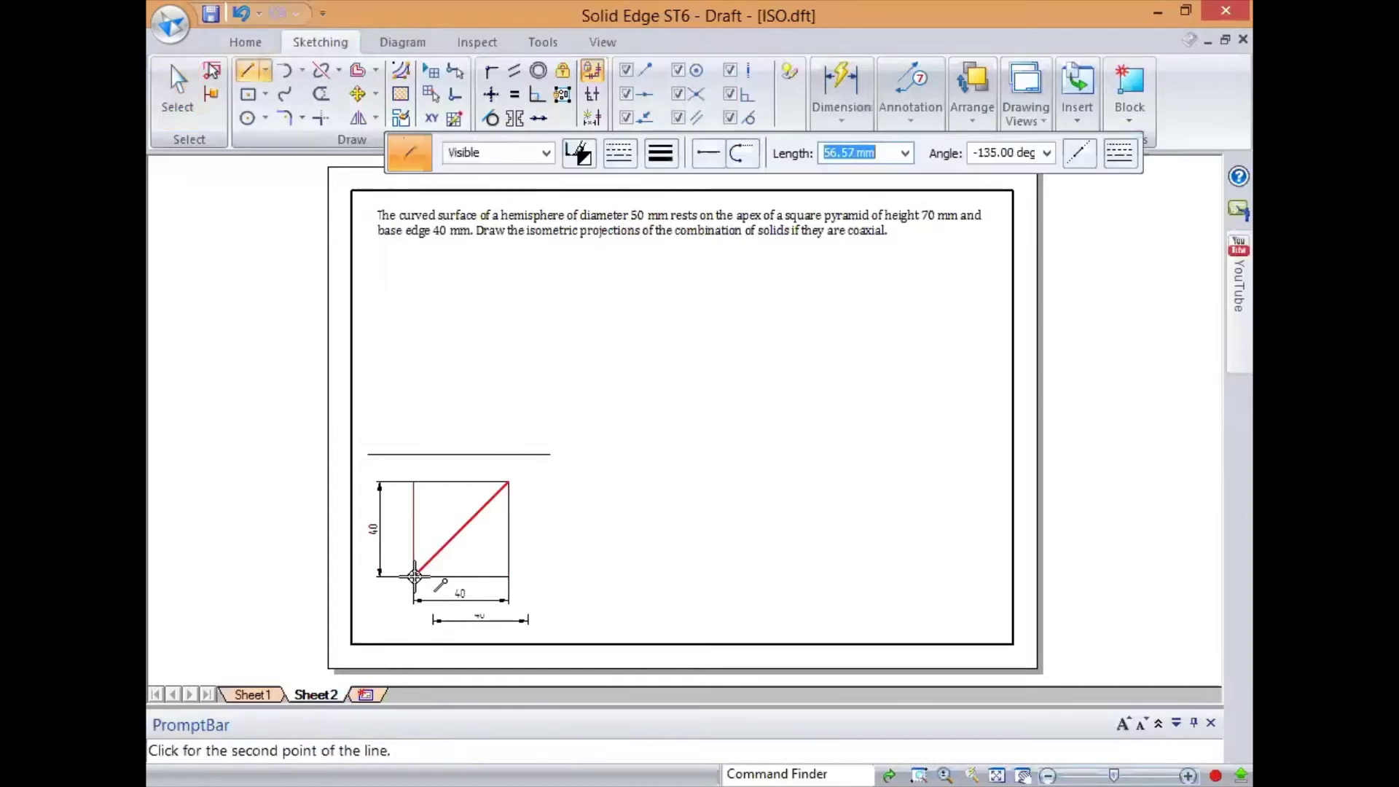
click(413, 575)
click(413, 482)
click(507, 575)
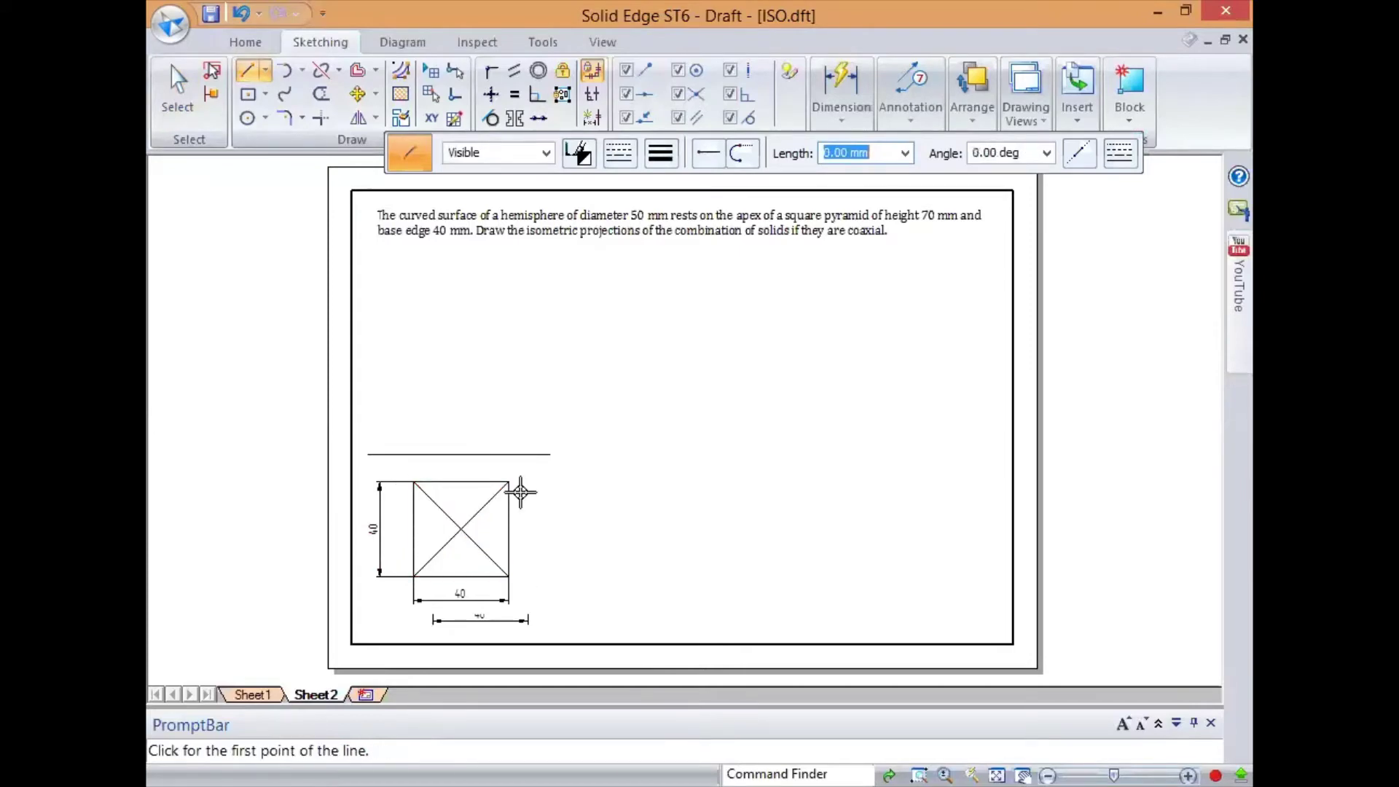
Extend the square's left and right sides and its centre up to the horizontal line.
click(510, 482)
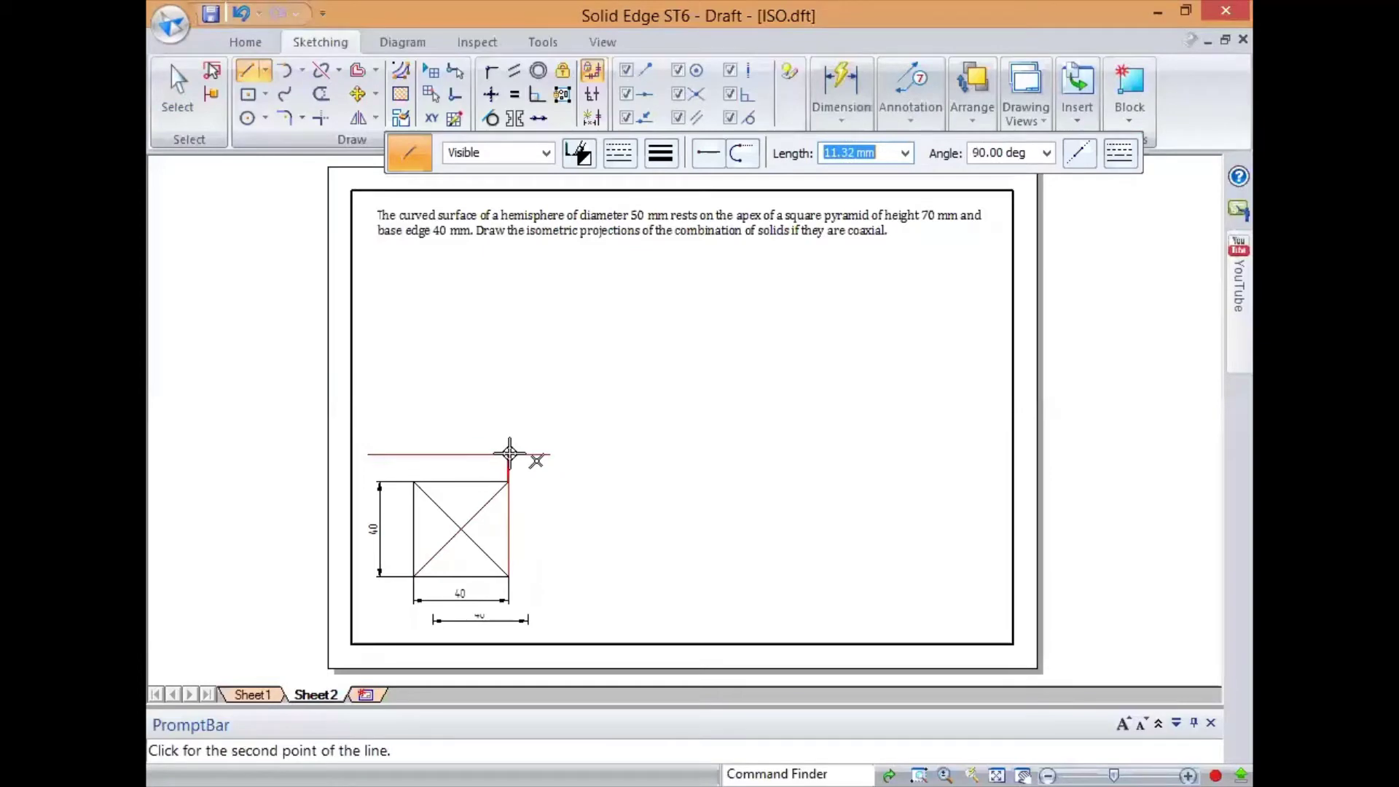
click(509, 454)
click(413, 482)
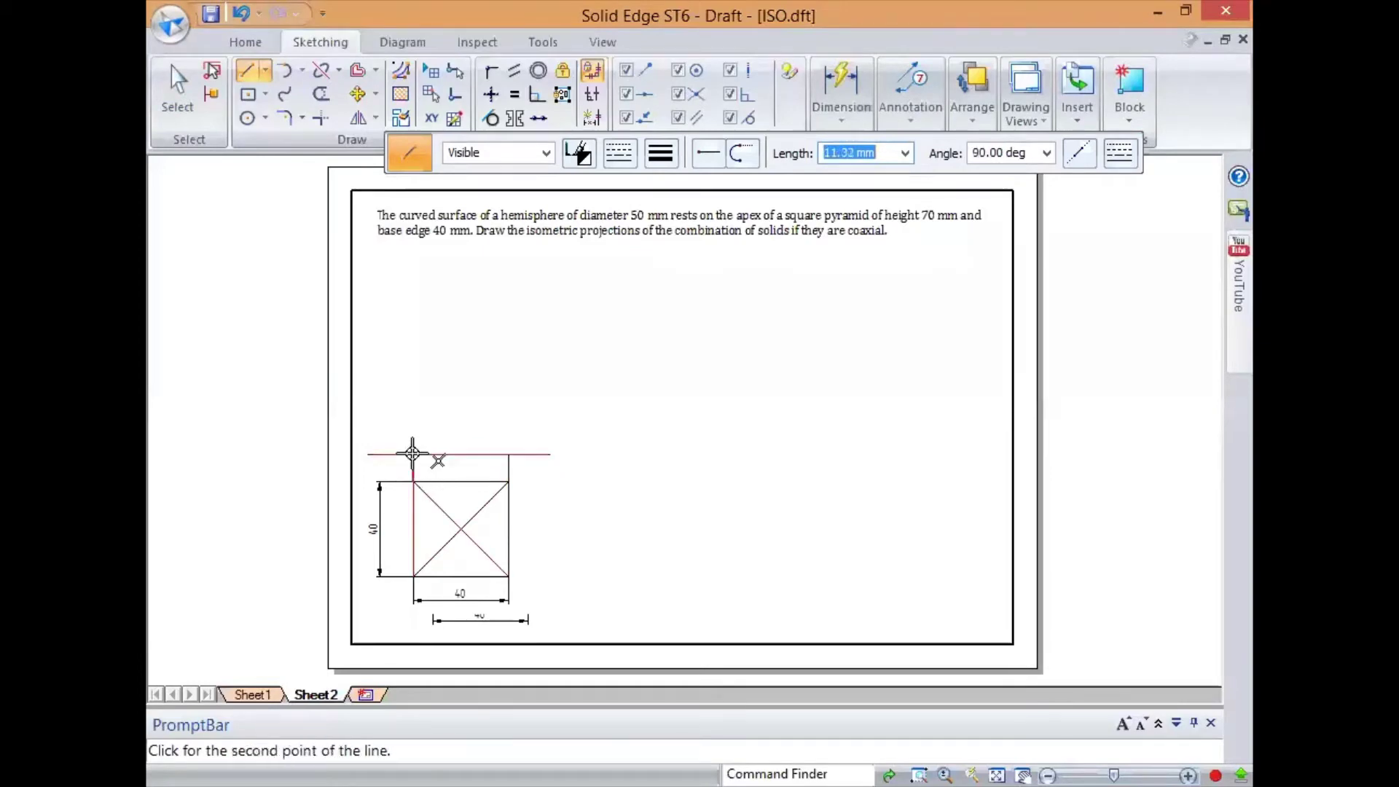
click(413, 454)
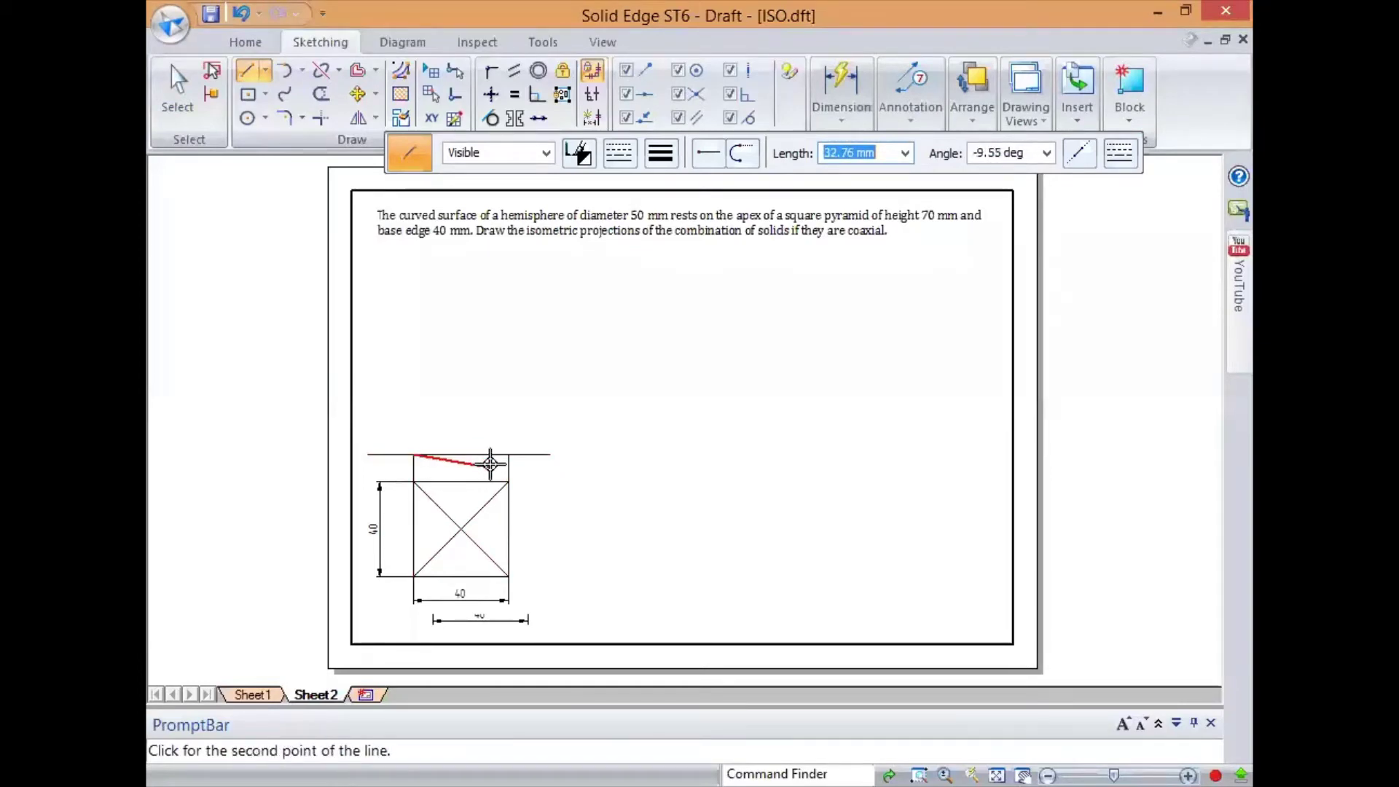
right_click(485, 463)
click(461, 529)
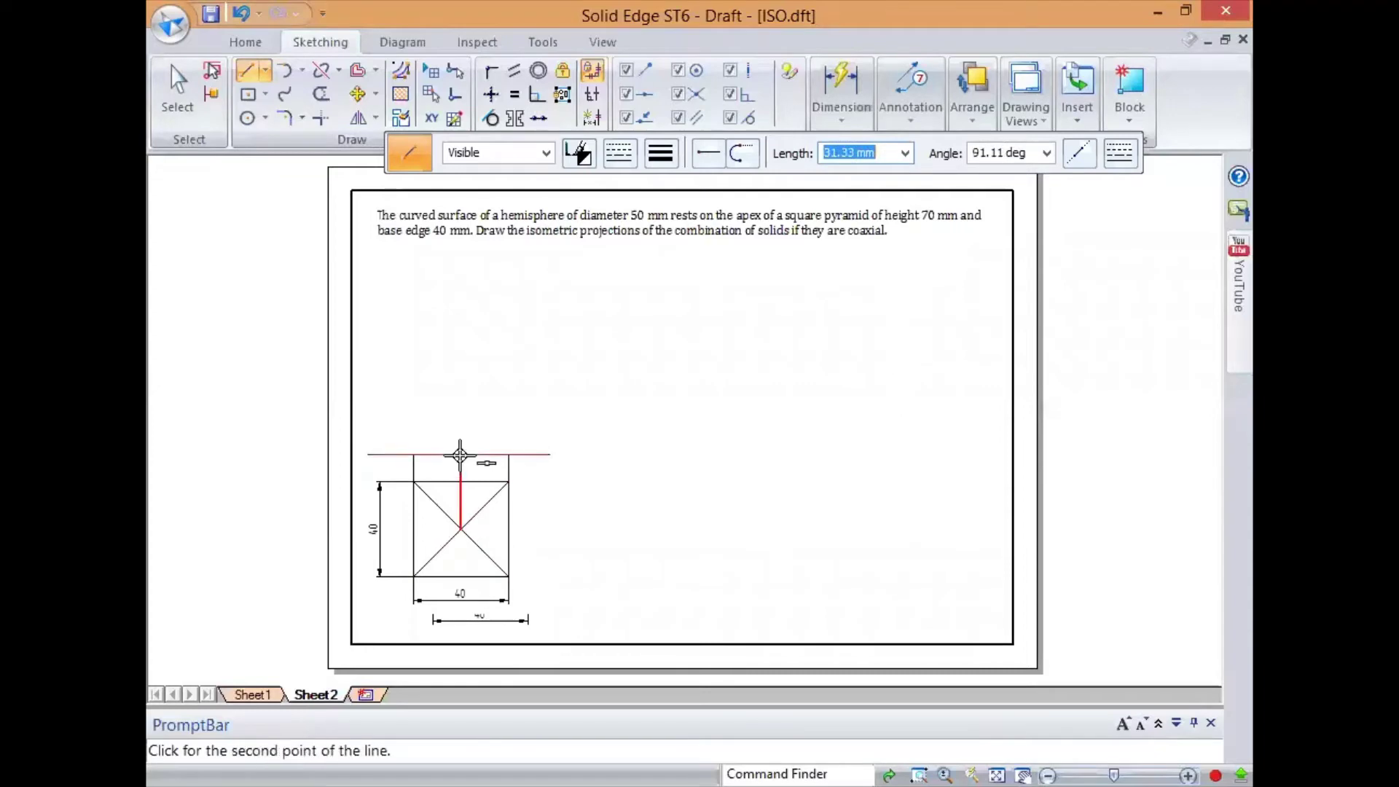
click(460, 454)
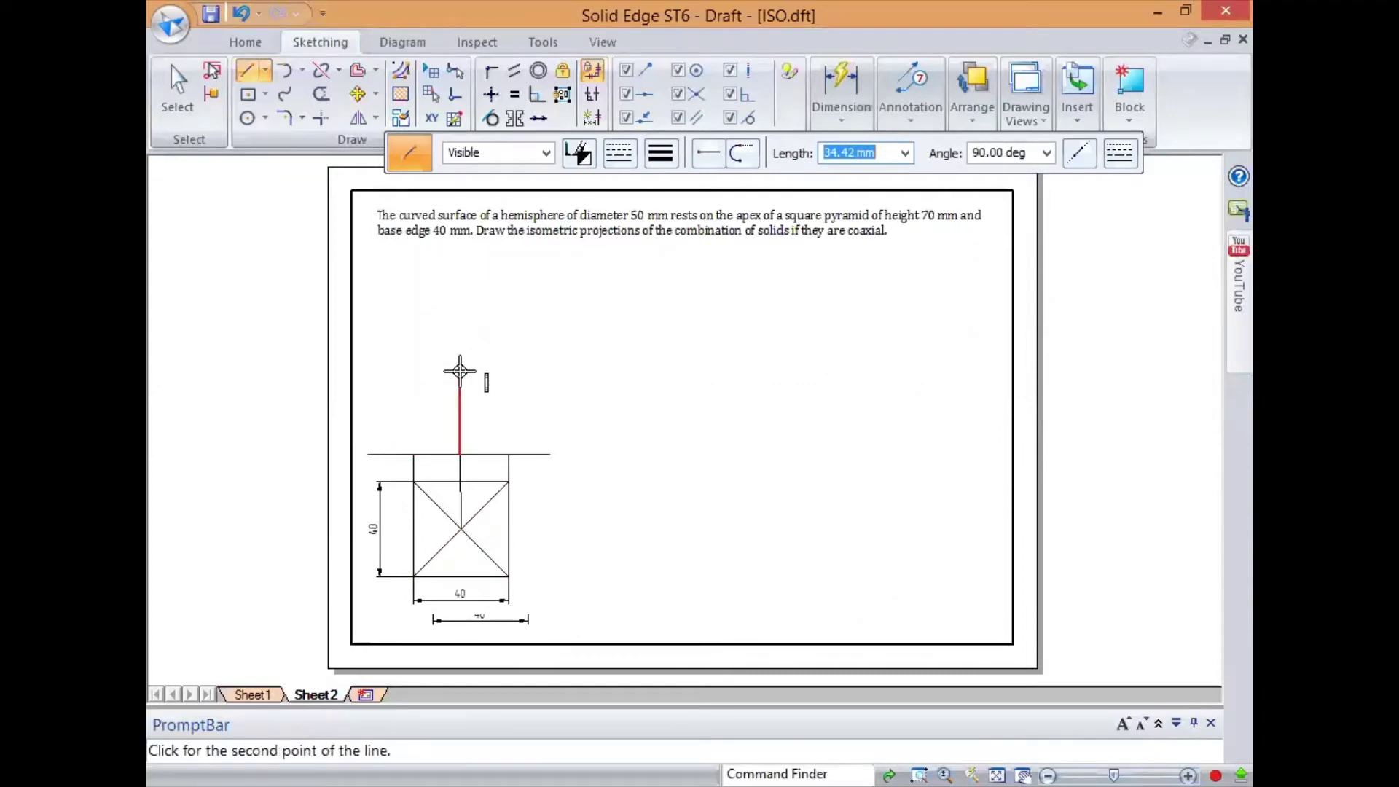
key(Escape)
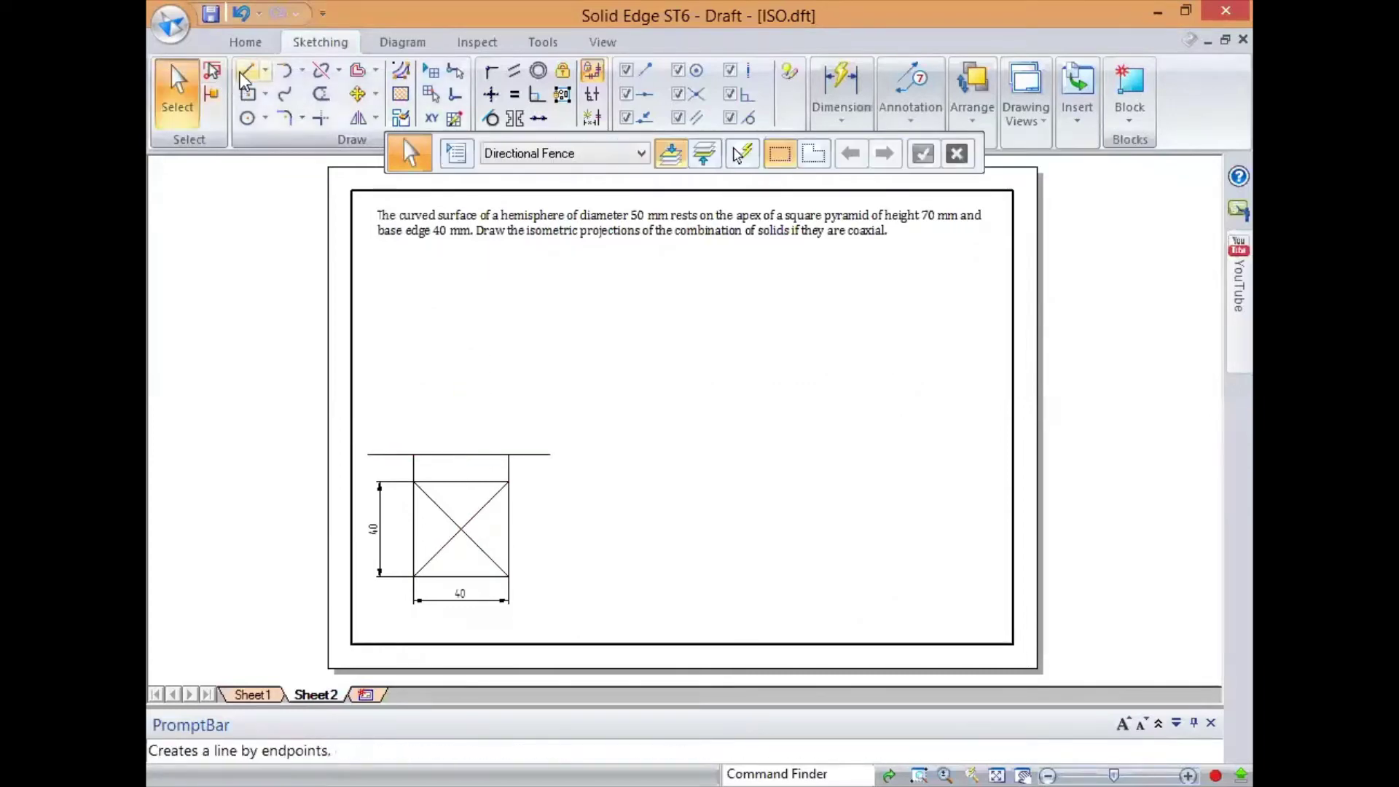
Draw a vertical line from the square's centre and trim the part above the ground line.
click(245, 75)
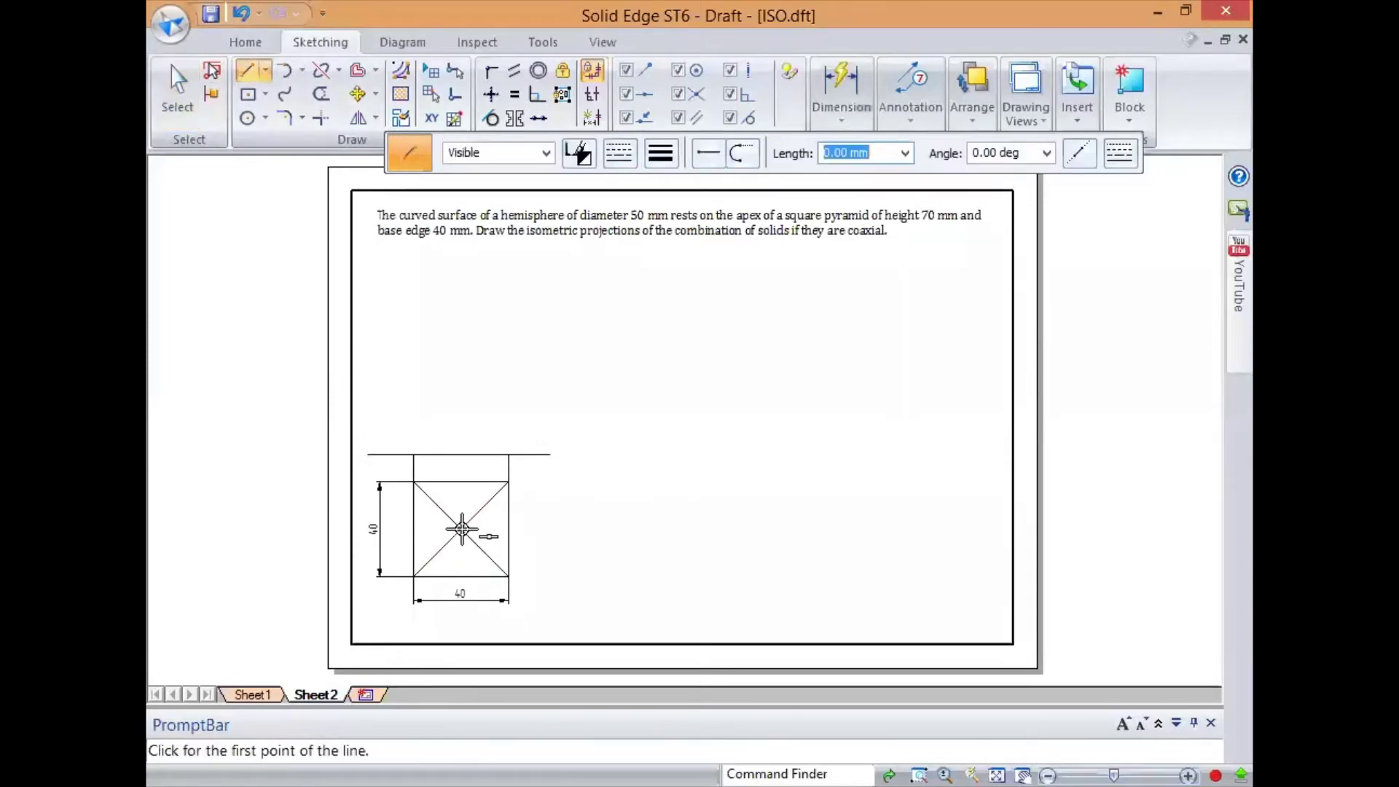
click(461, 528)
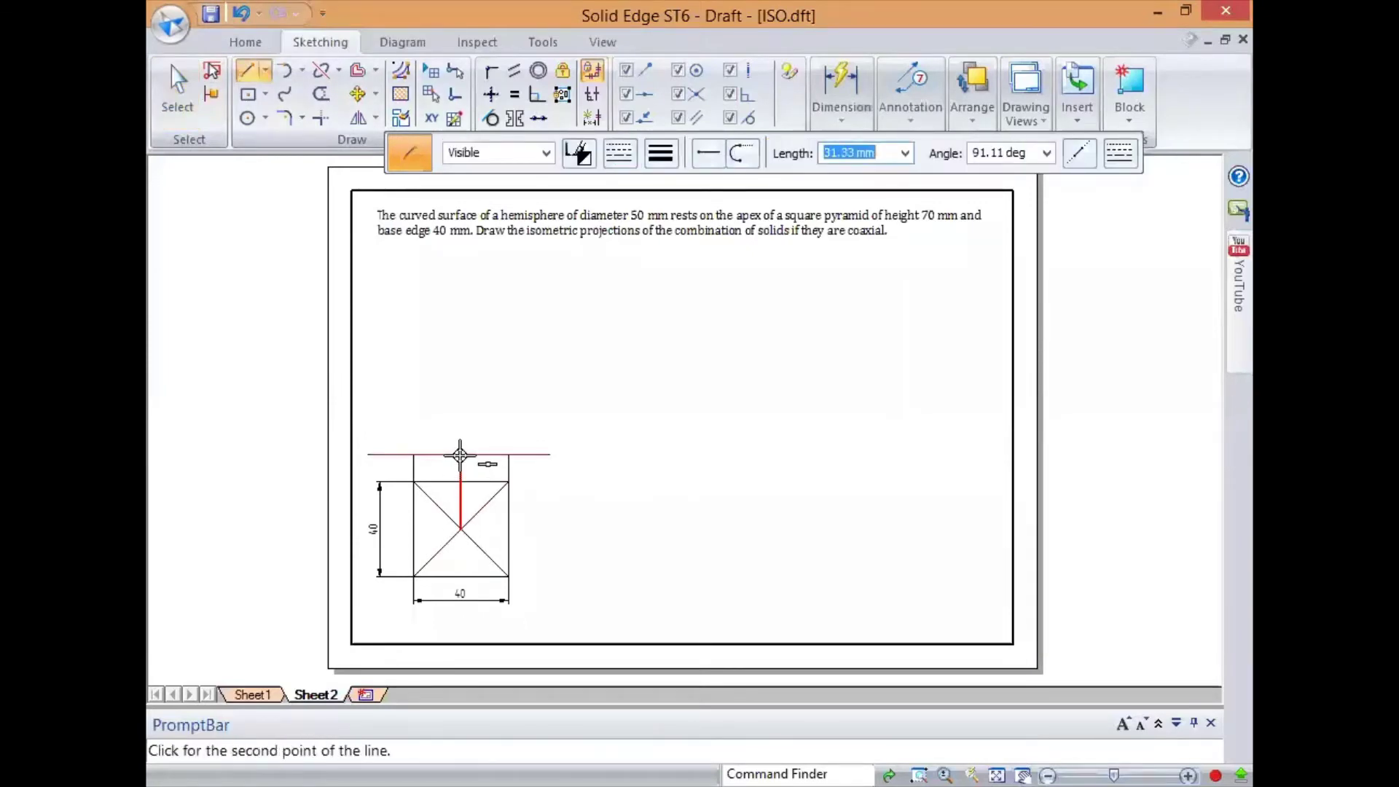
click(459, 455)
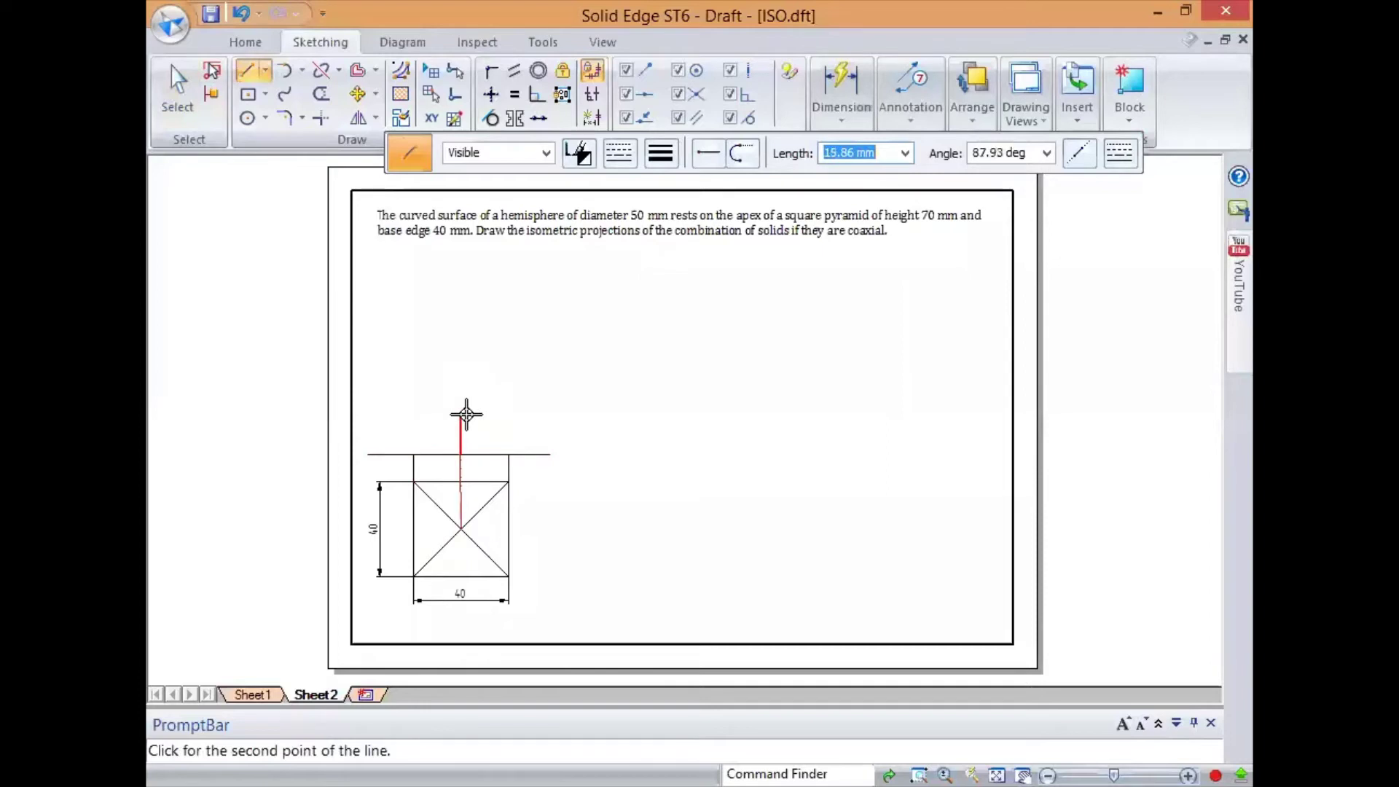
key(Escape)
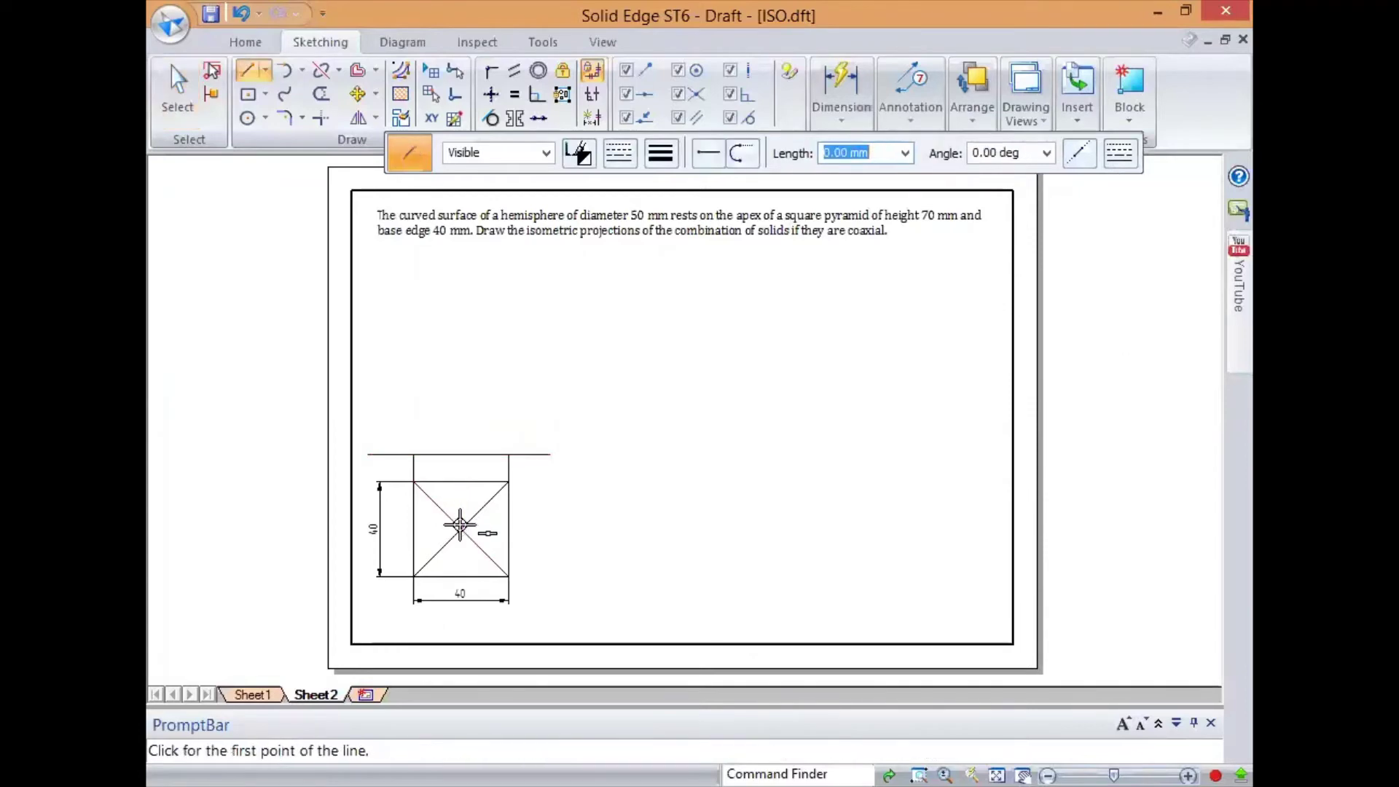
click(460, 524)
click(461, 424)
key(Escape)
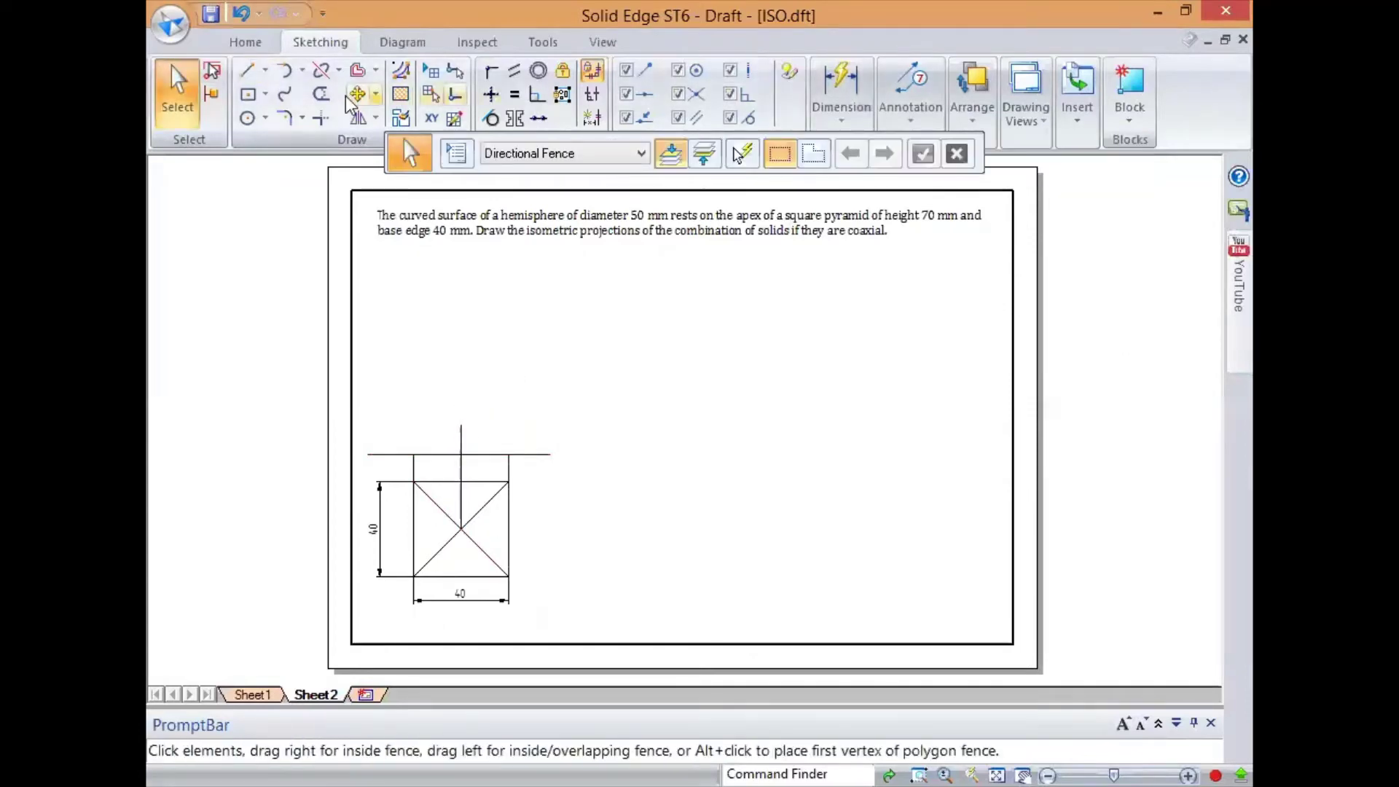
click(320, 93)
click(461, 437)
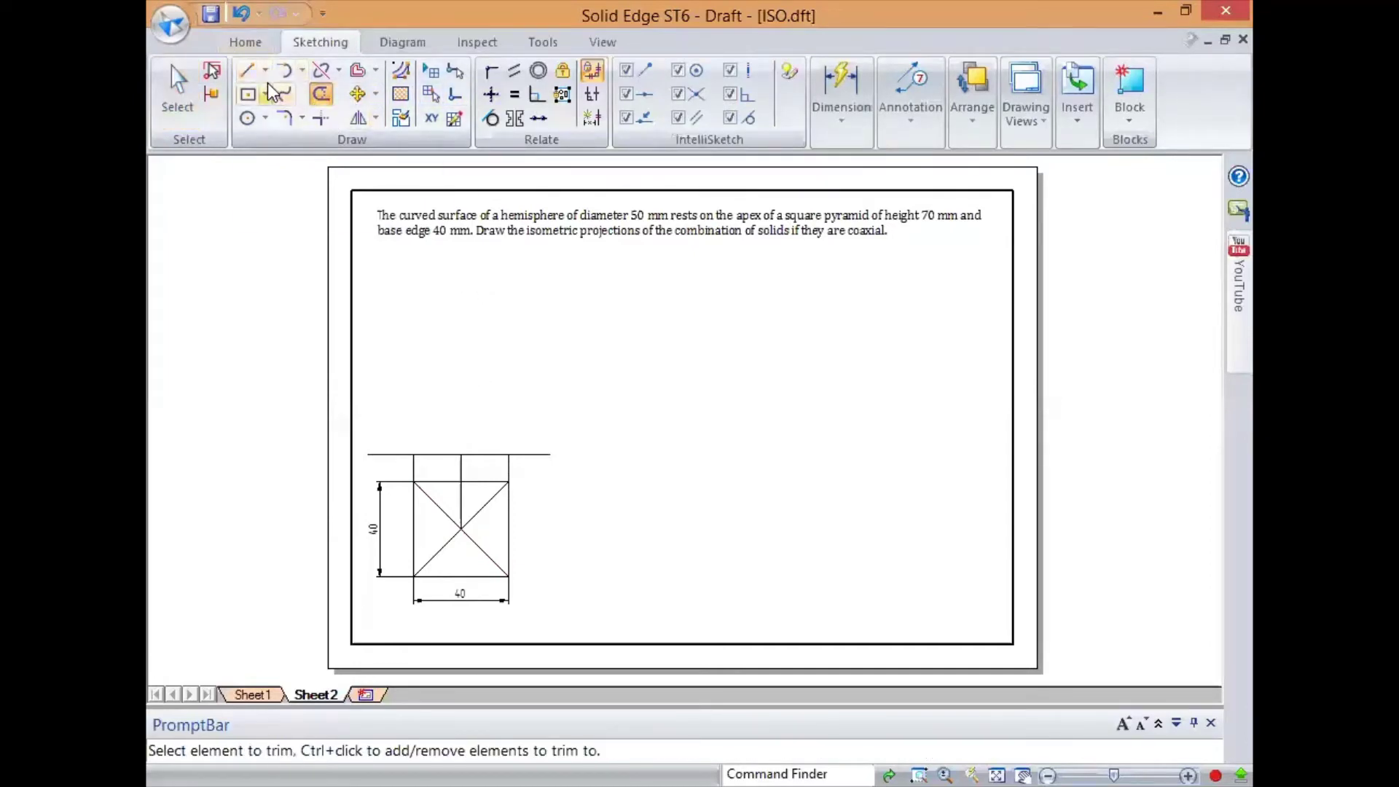
Draw a 70 mm dash-dot vertical axis up from the ground line's centre.
click(248, 70)
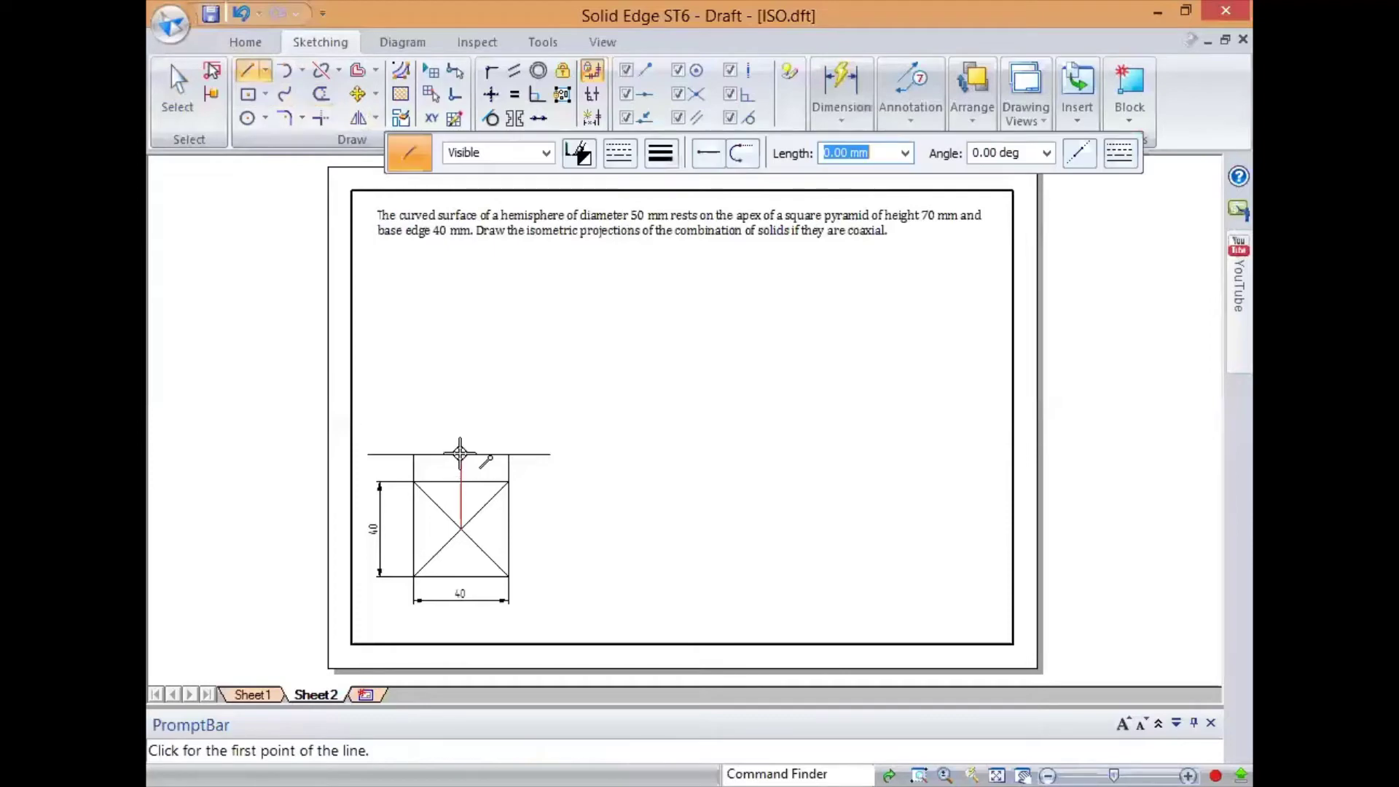
click(461, 453)
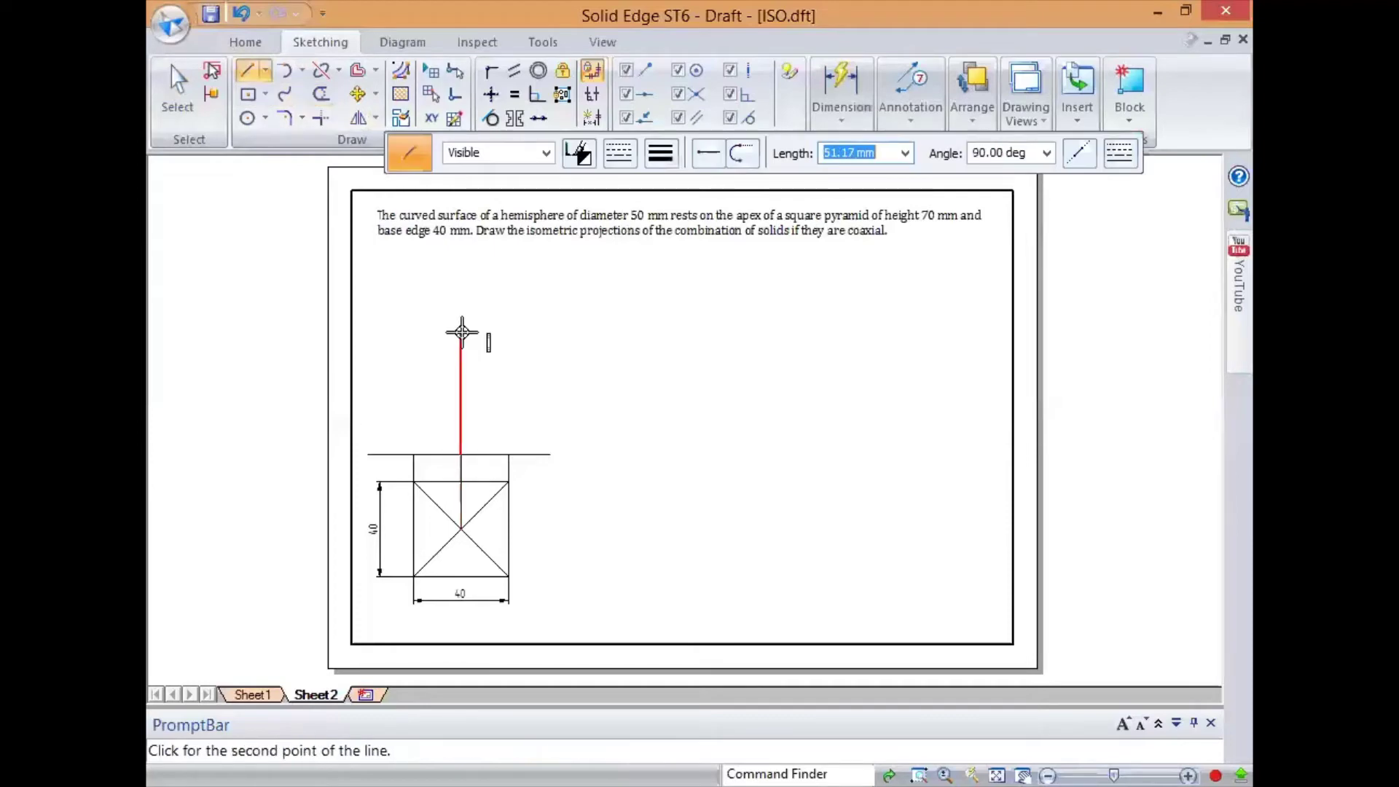
text(70)
key(Tab)
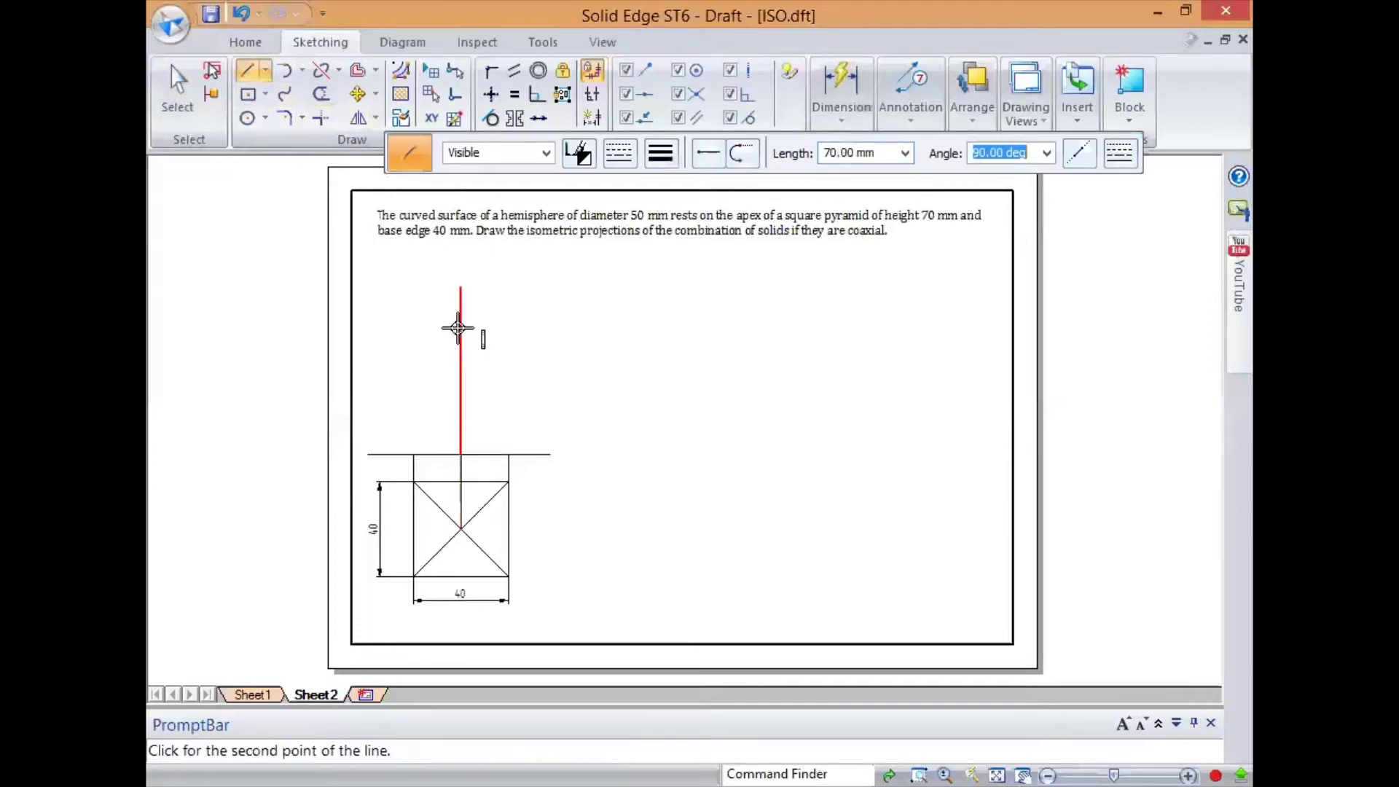
click(619, 153)
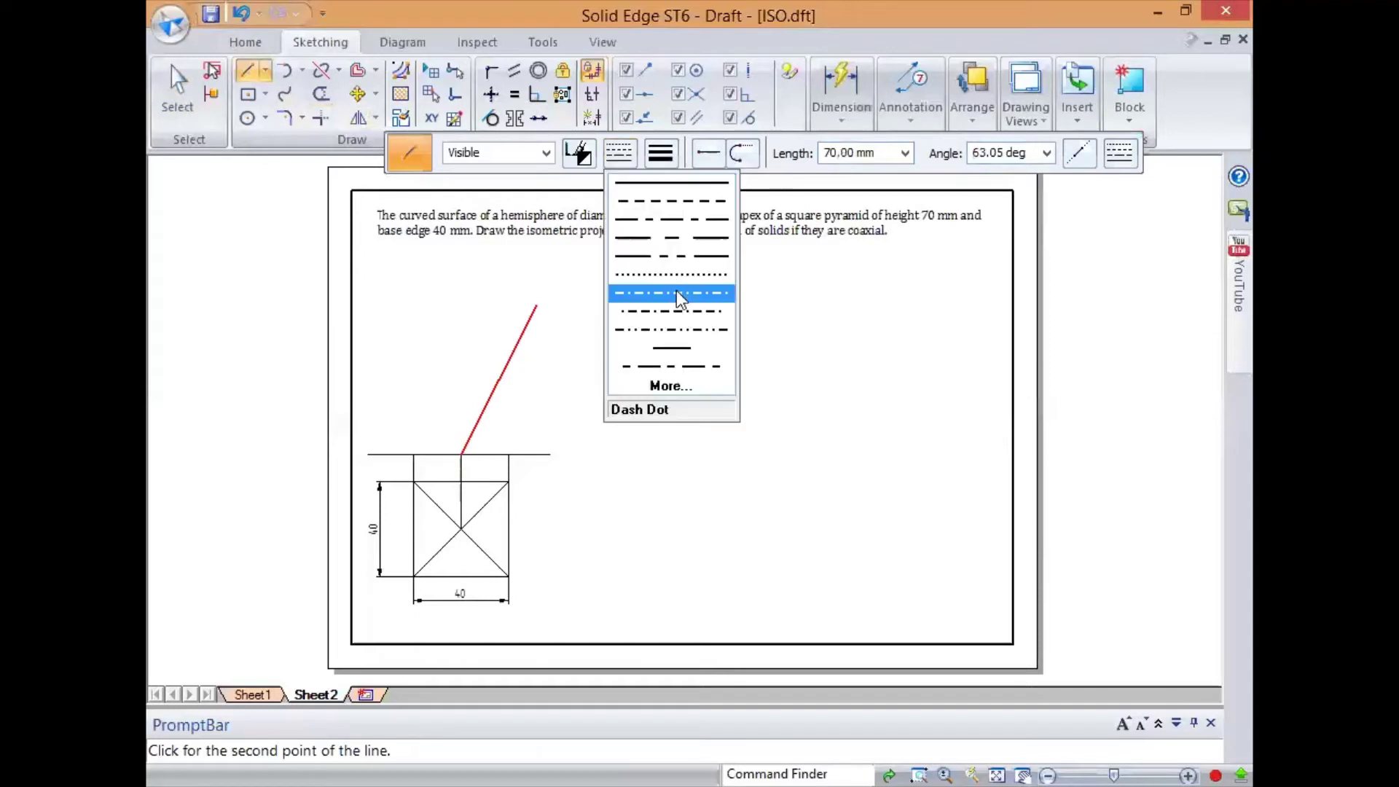
click(676, 293)
click(463, 284)
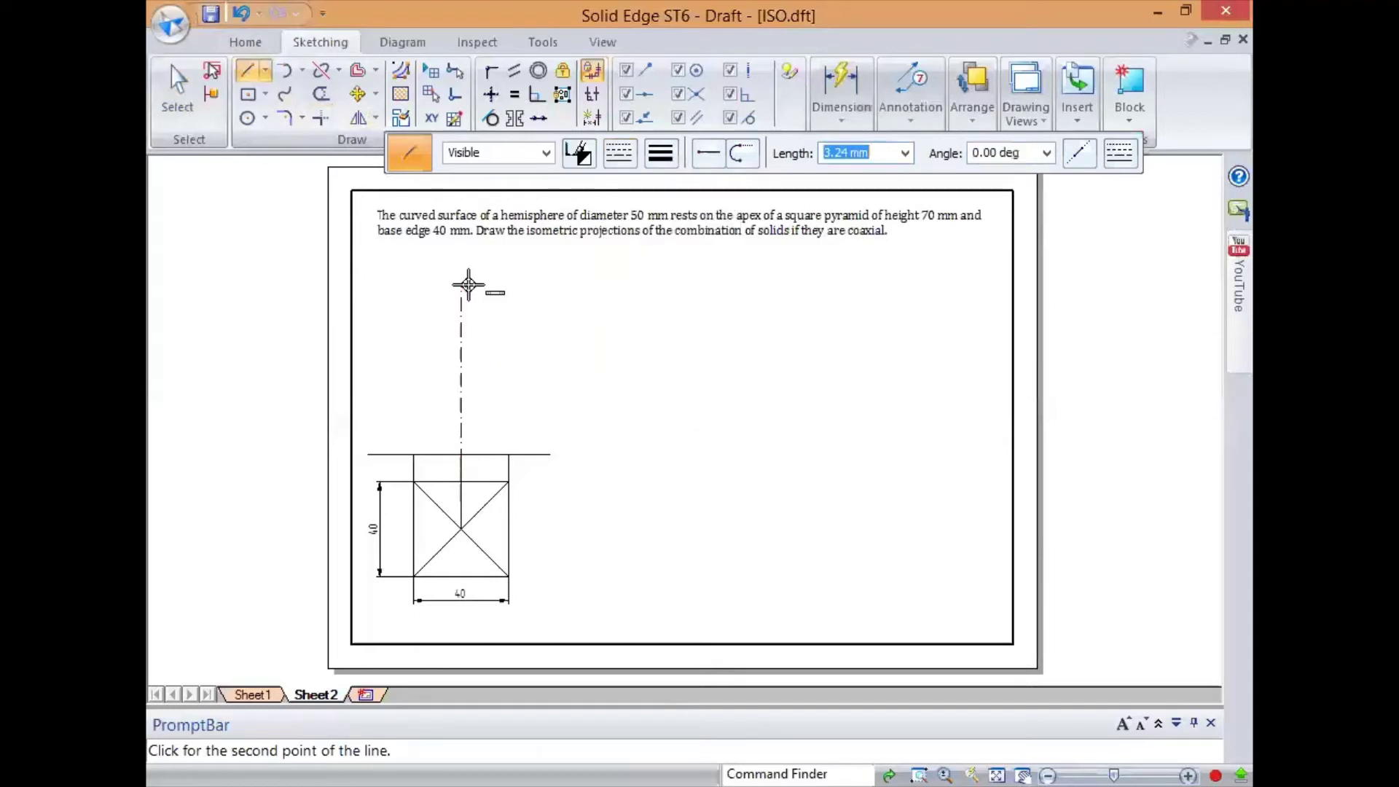
right_click(468, 284)
click(661, 154)
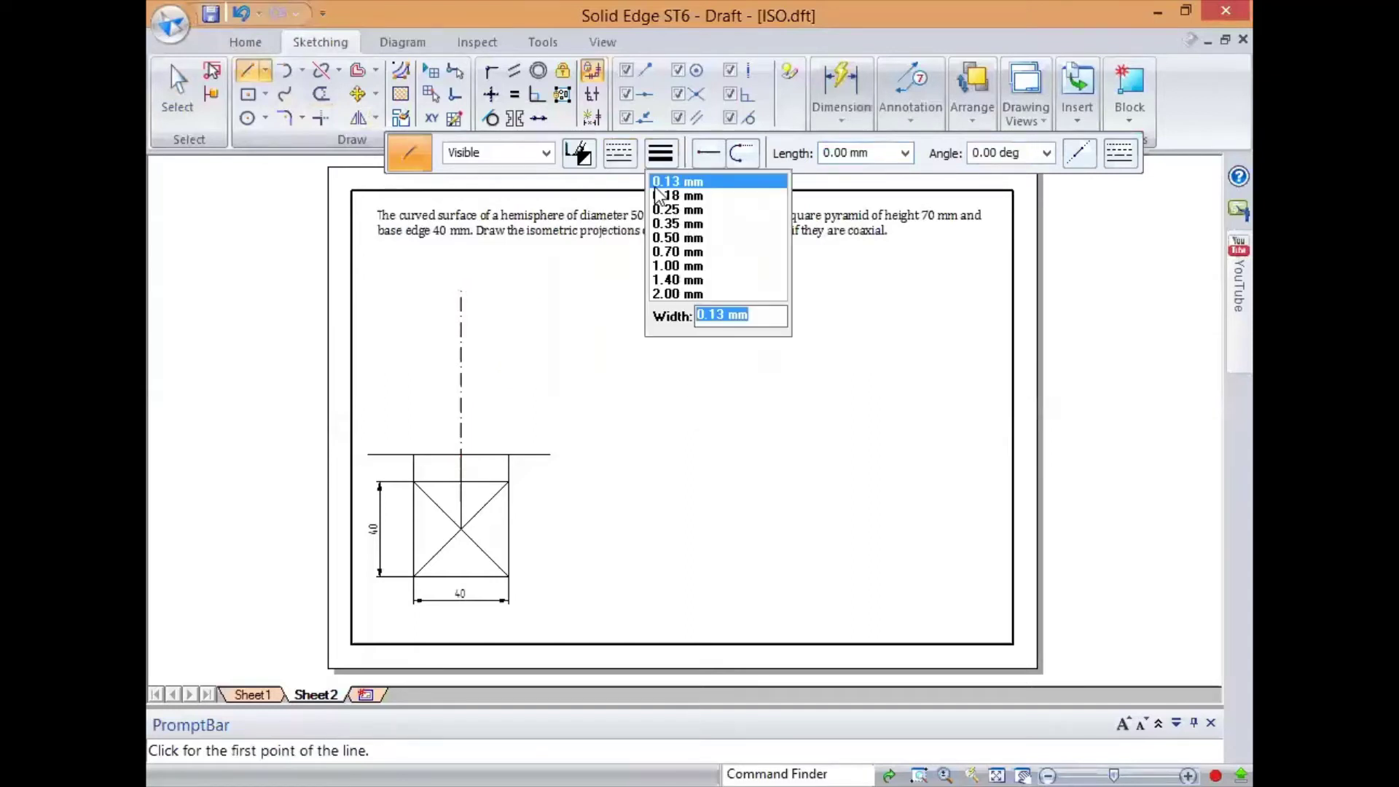
Draw slant edges from both base corners to the top of the axis.
click(247, 72)
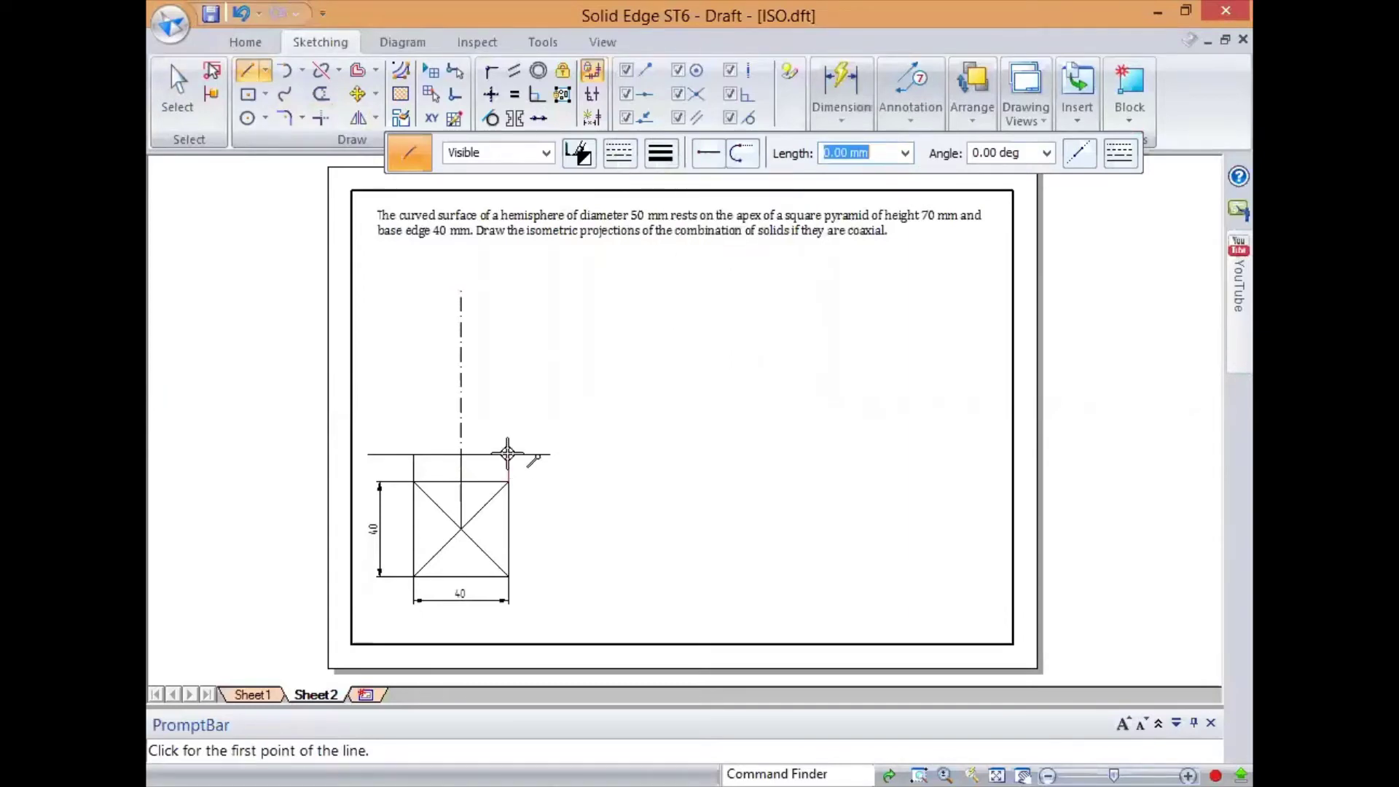
click(509, 453)
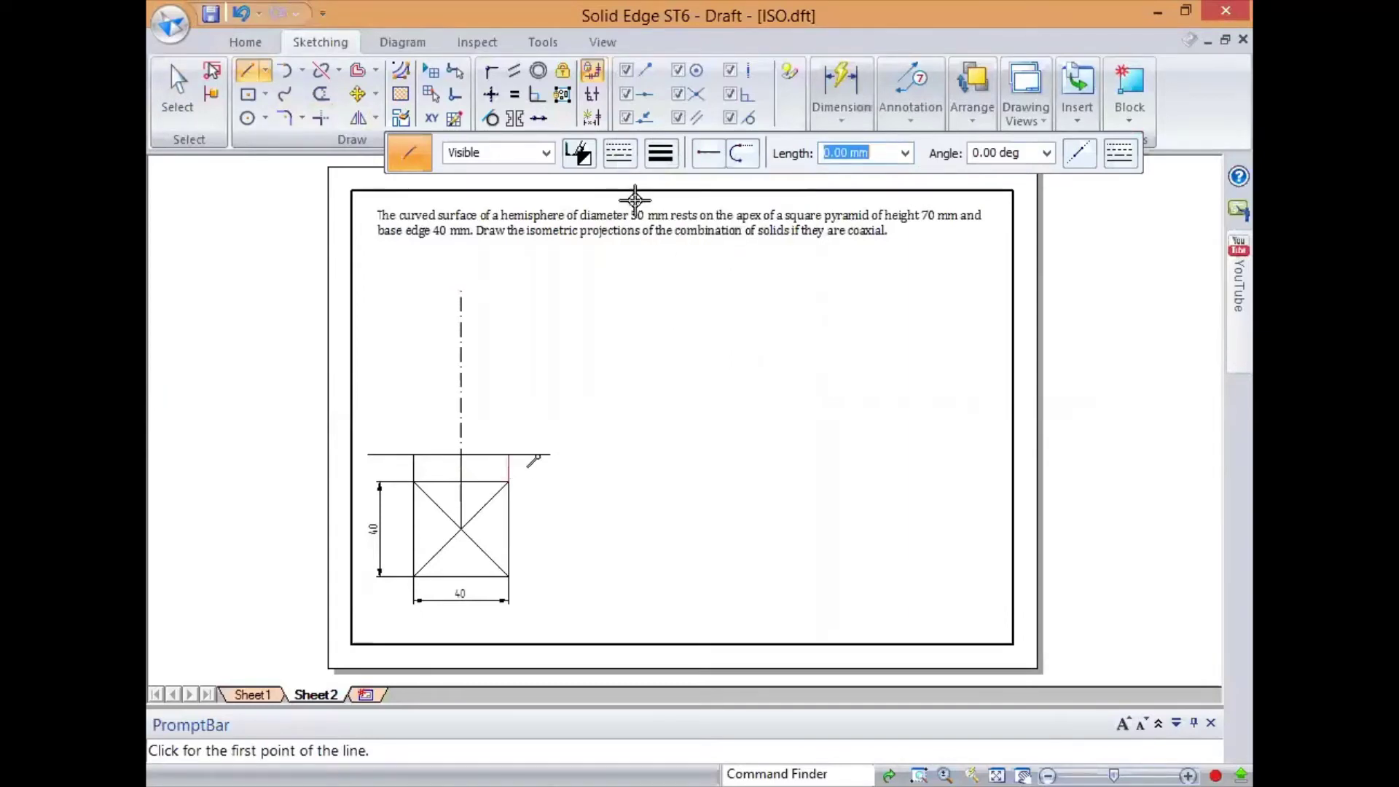
click(618, 152)
right_click(464, 289)
click(507, 453)
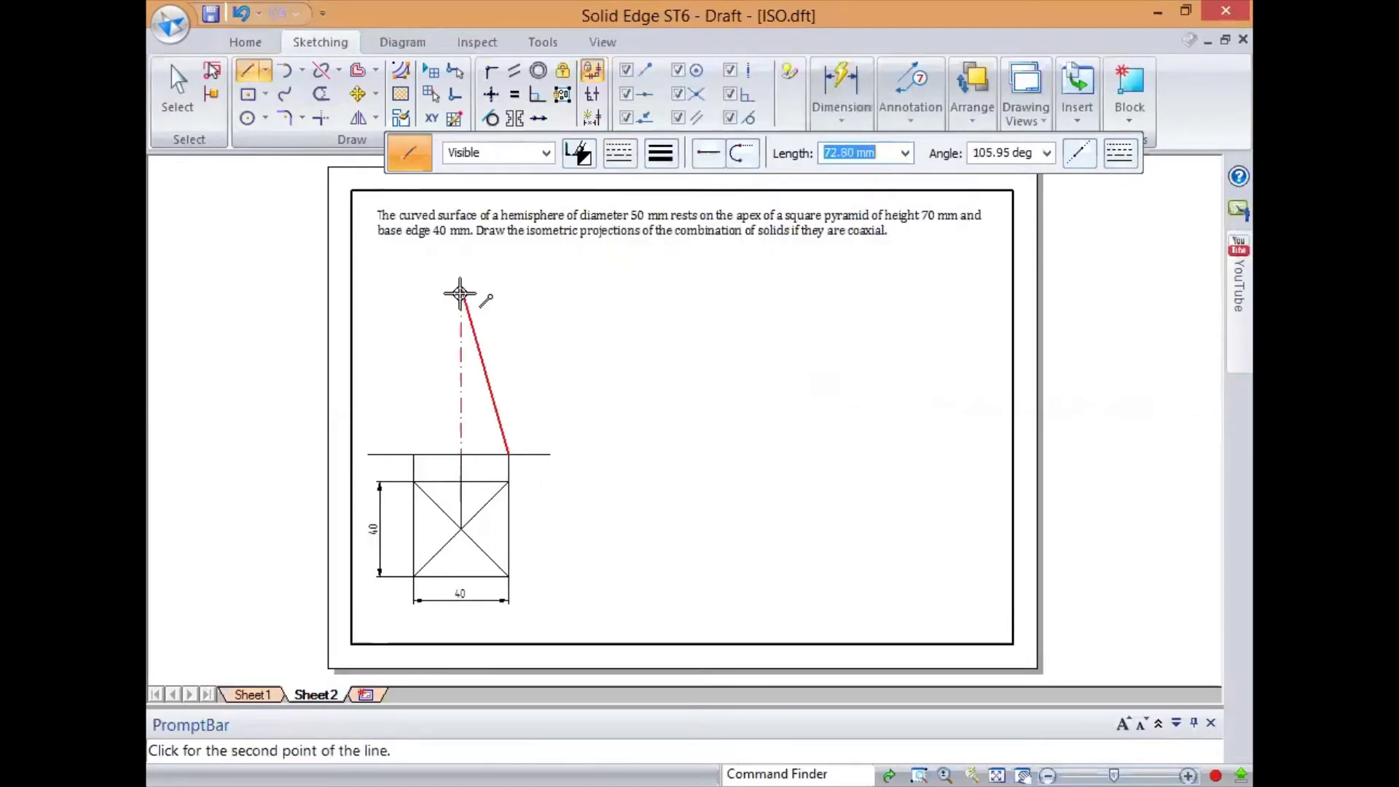
click(460, 292)
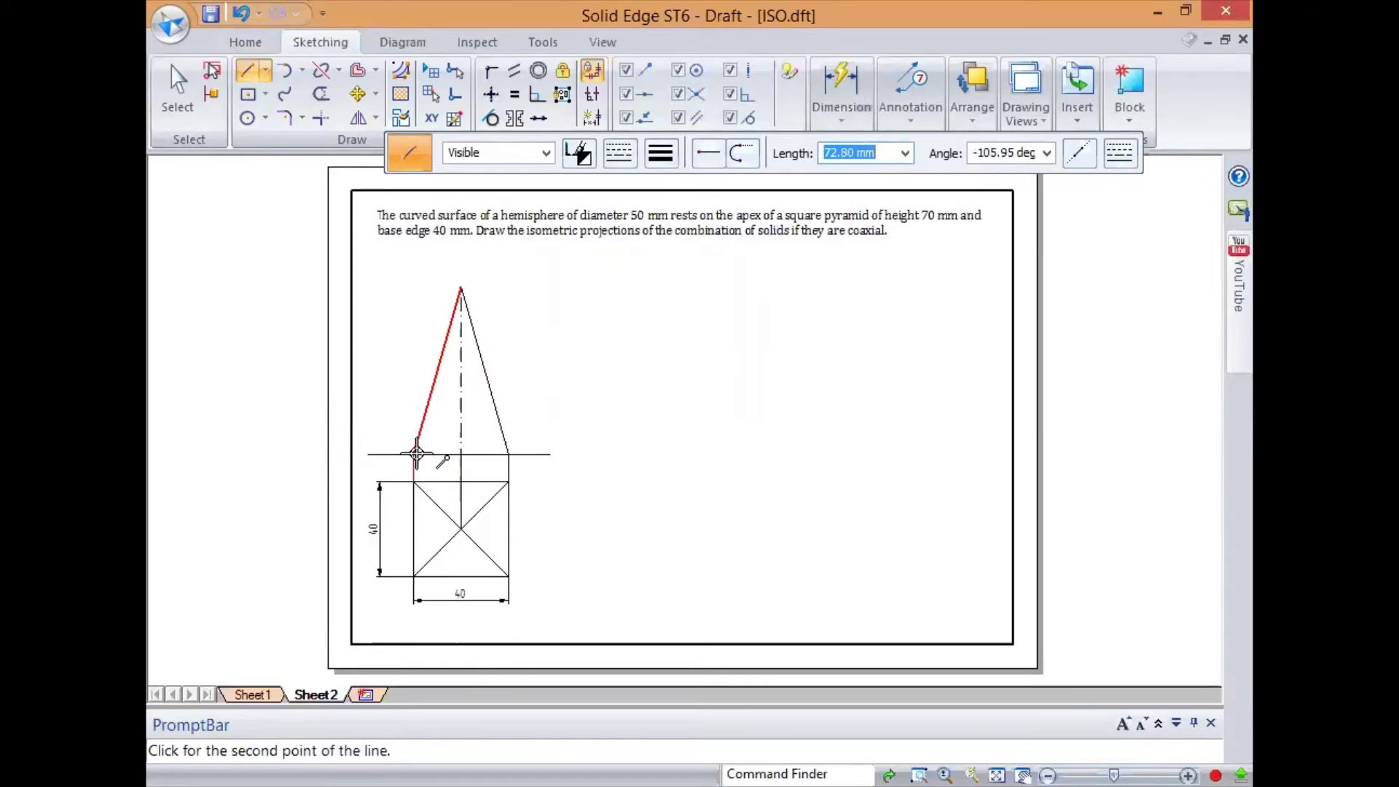
click(416, 453)
key(Escape)
Move both pyramid views lower on the sheet.
drag(562, 618, 368, 275)
drag(459, 455, 459, 511)
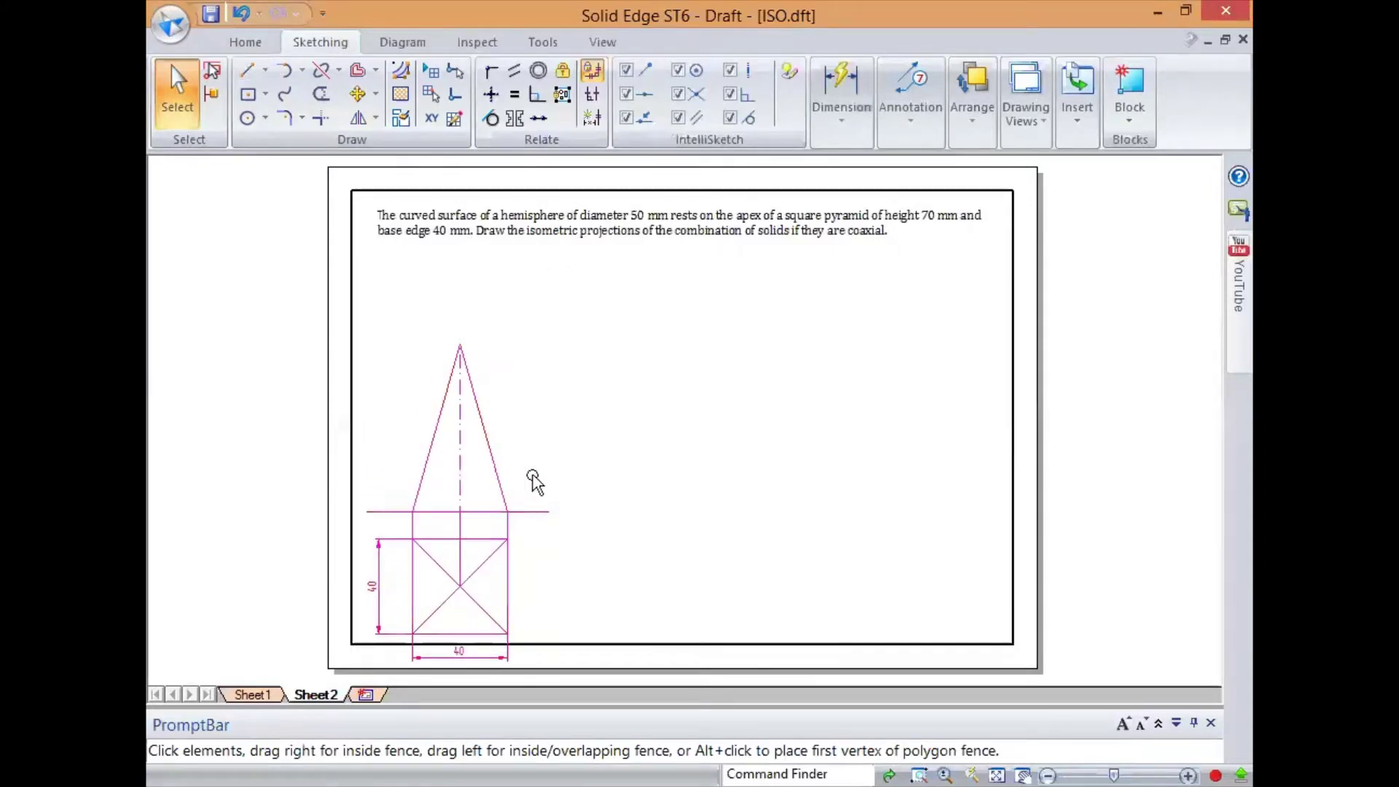
click(561, 449)
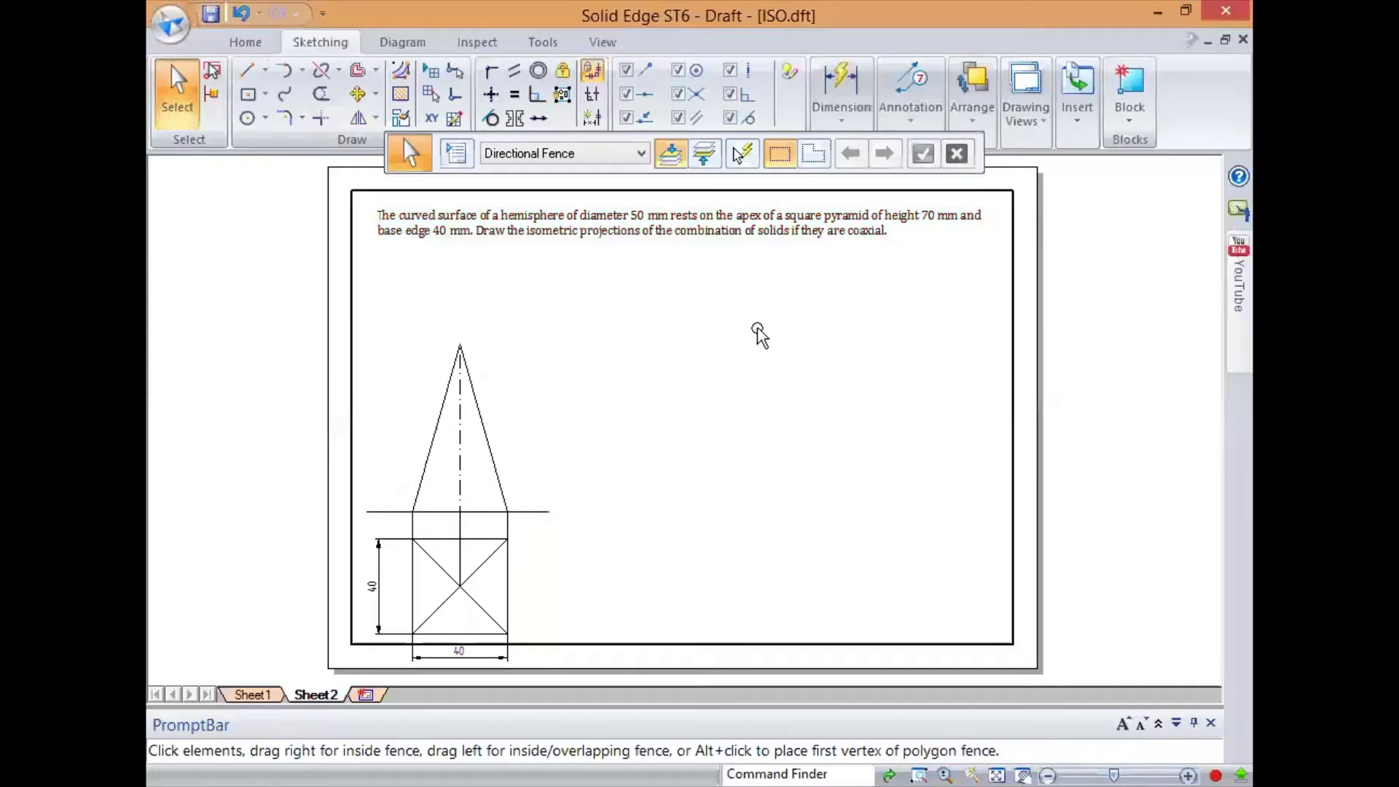
Draw a 25 mm-radius half-circle arc beside the pyramid and close it with a straight line.
click(301, 70)
click(356, 144)
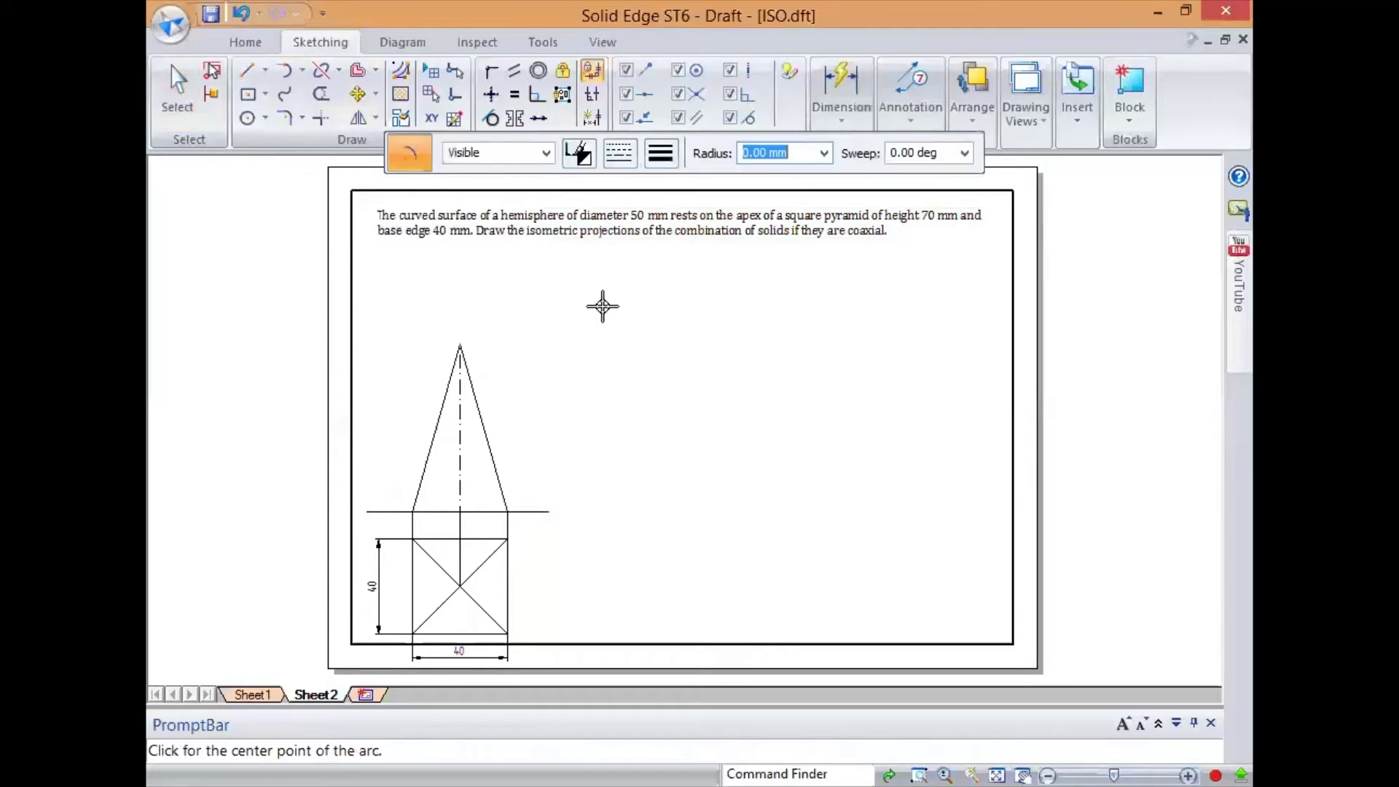
click(603, 306)
text(25)
key(Tab)
click(667, 306)
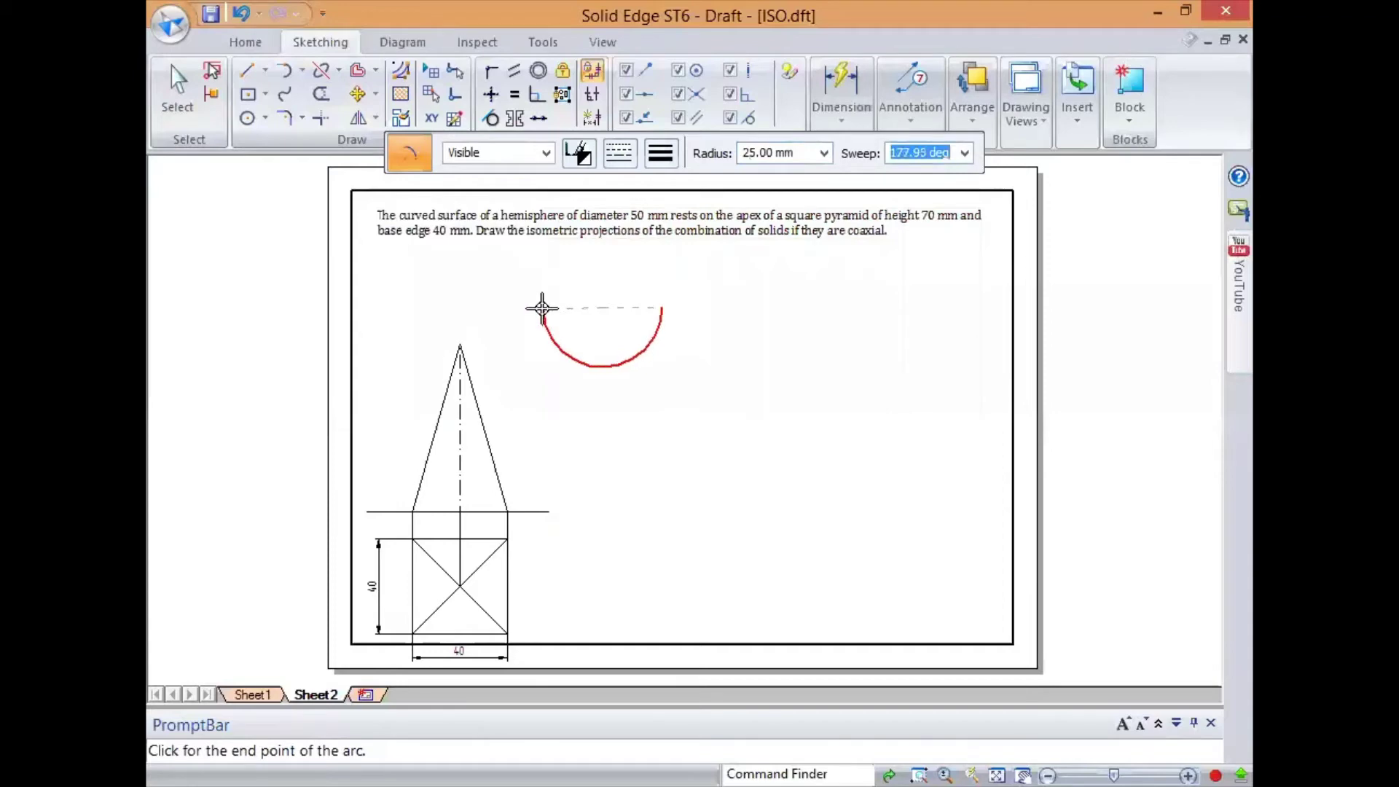
click(542, 306)
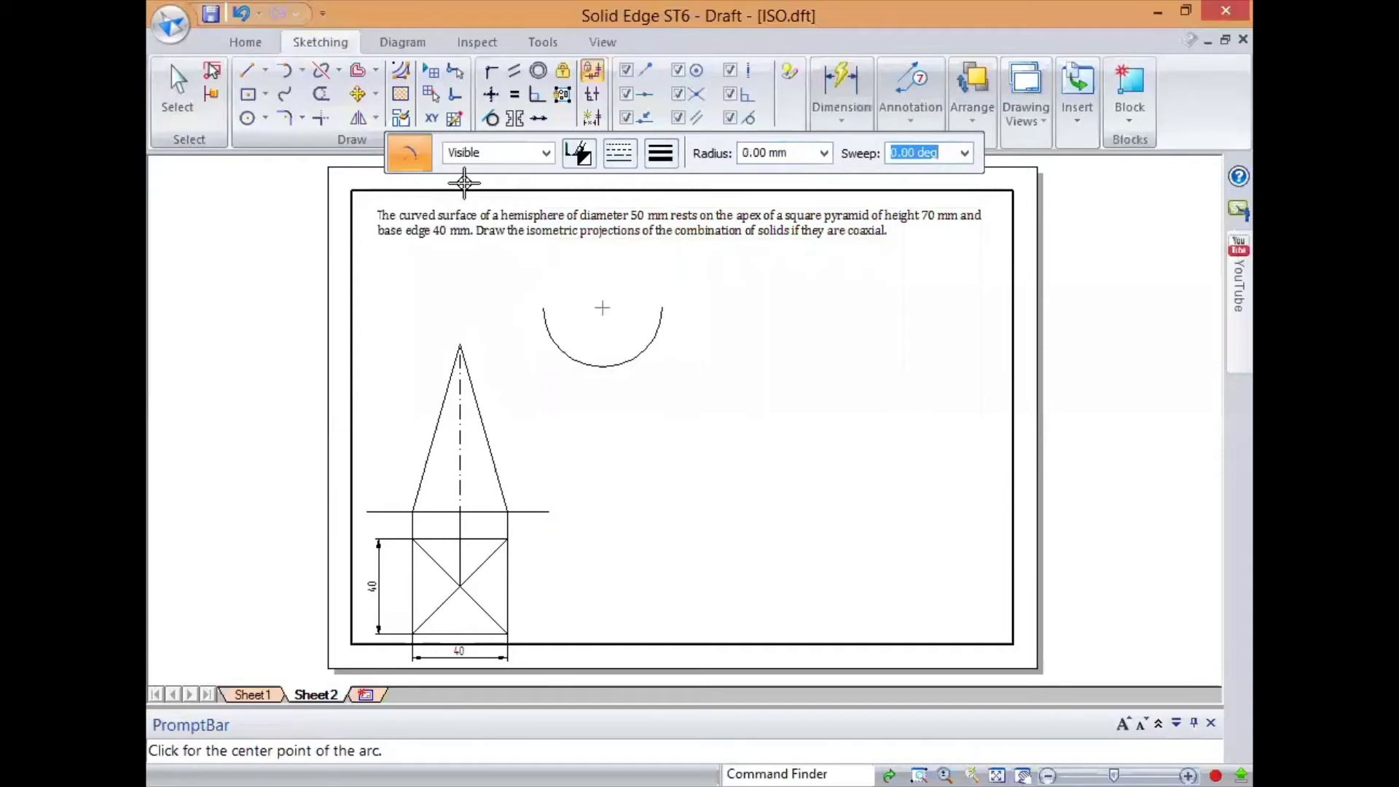
click(248, 70)
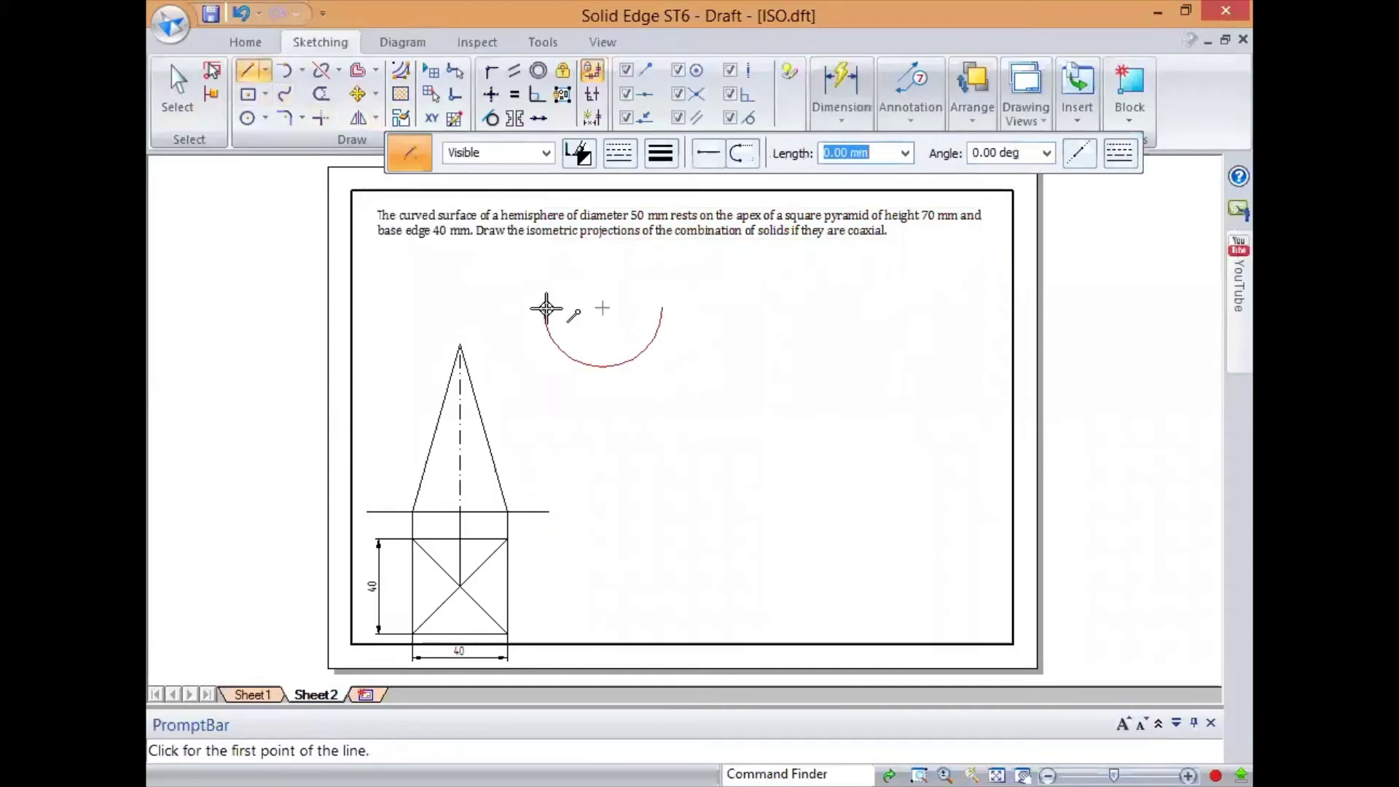
click(545, 308)
click(659, 307)
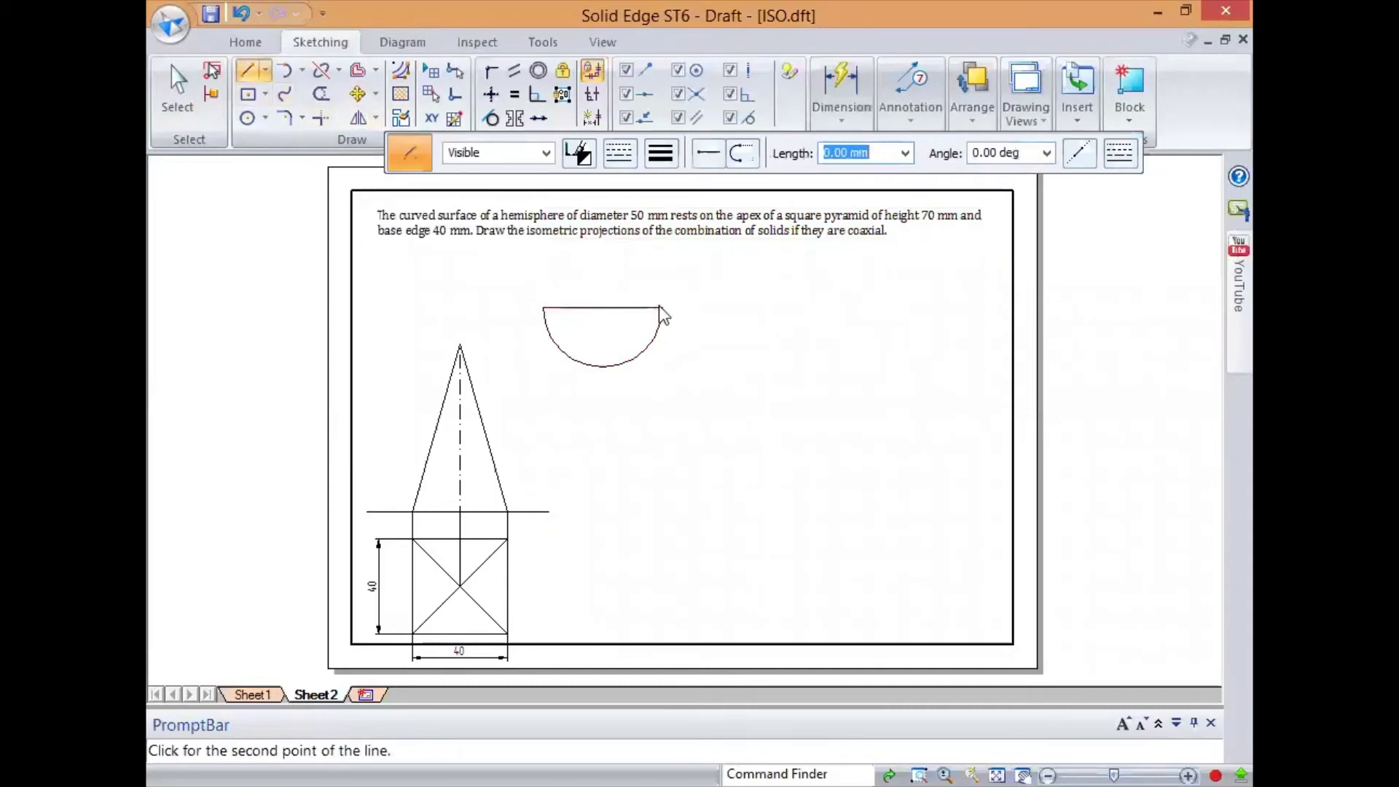
key(Escape)
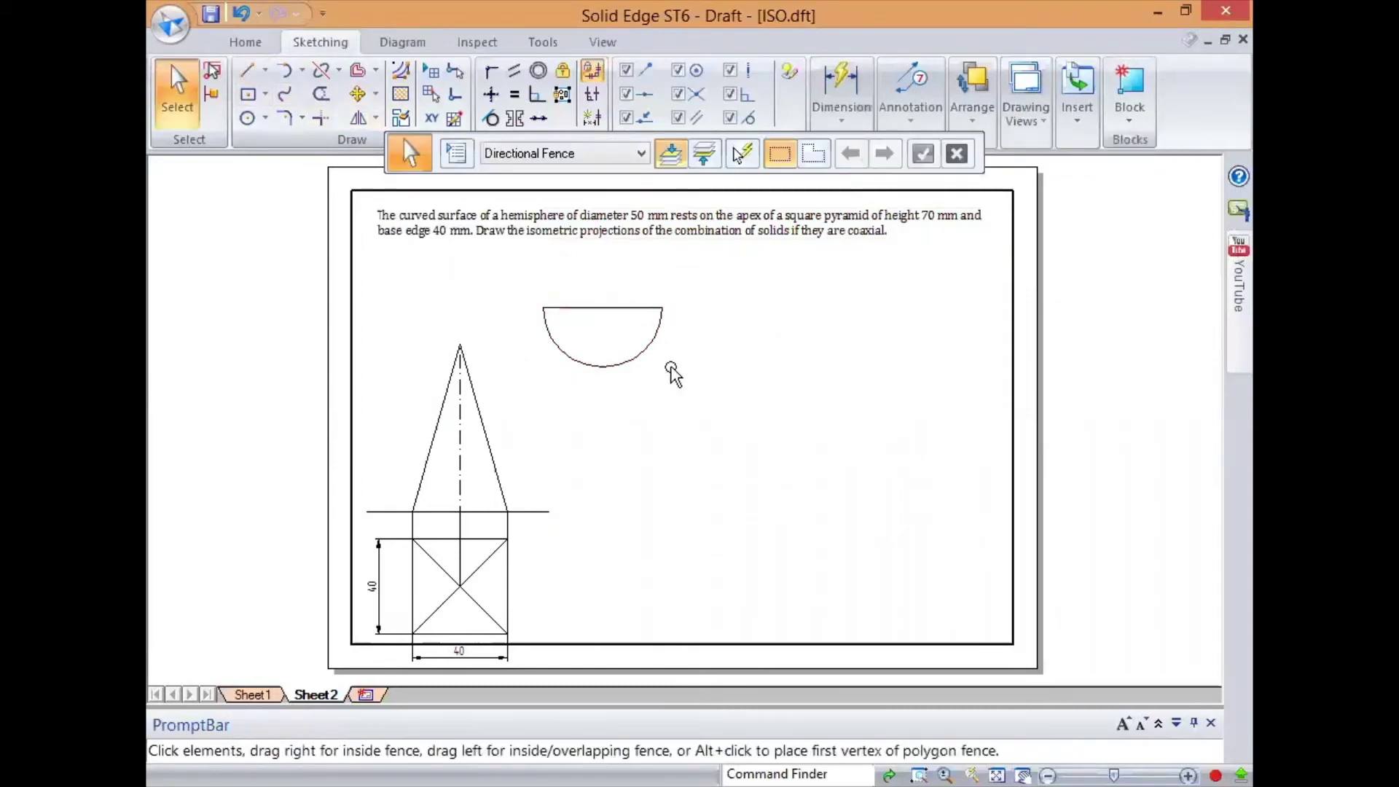
Move the semicircle so its curved bottom point rests on the pyramid apex.
drag(703, 380, 531, 282)
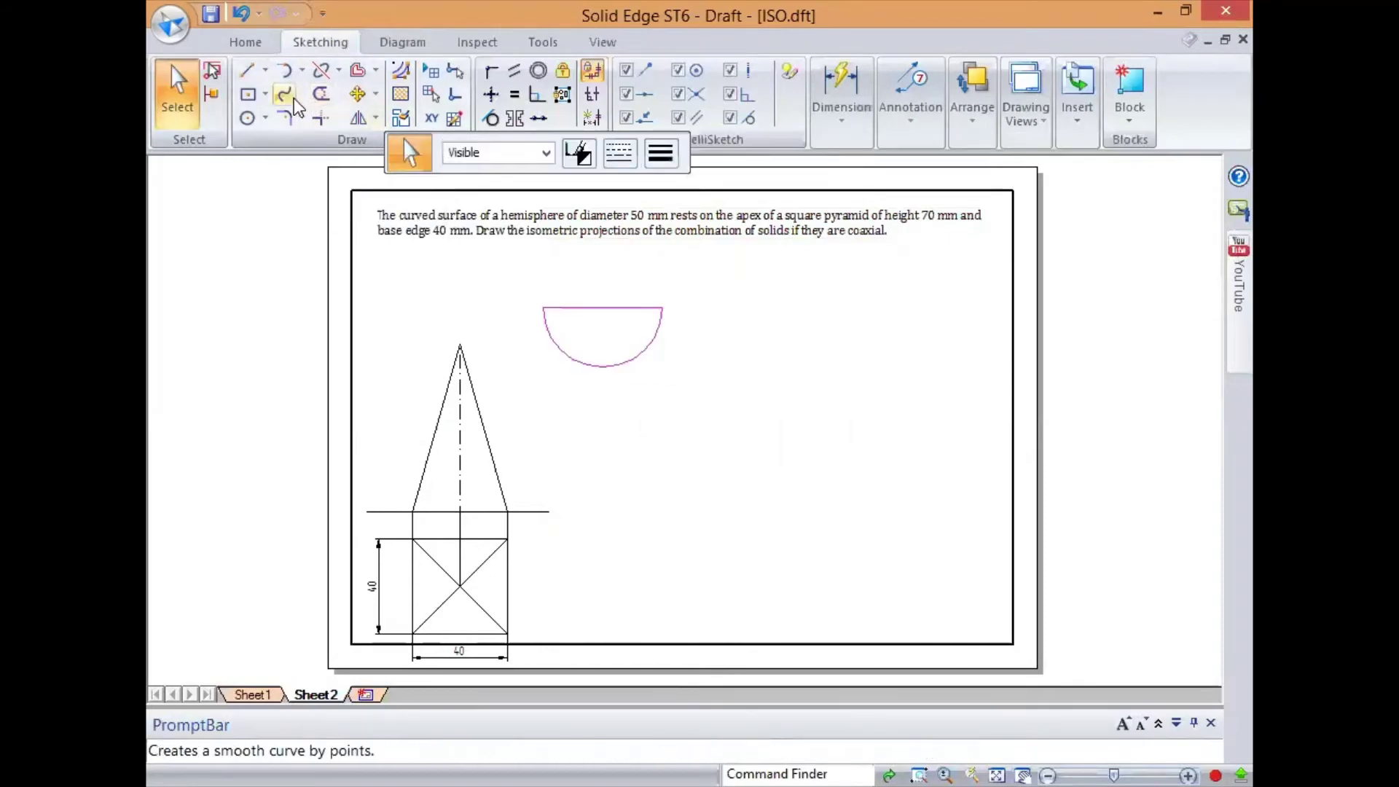
click(354, 95)
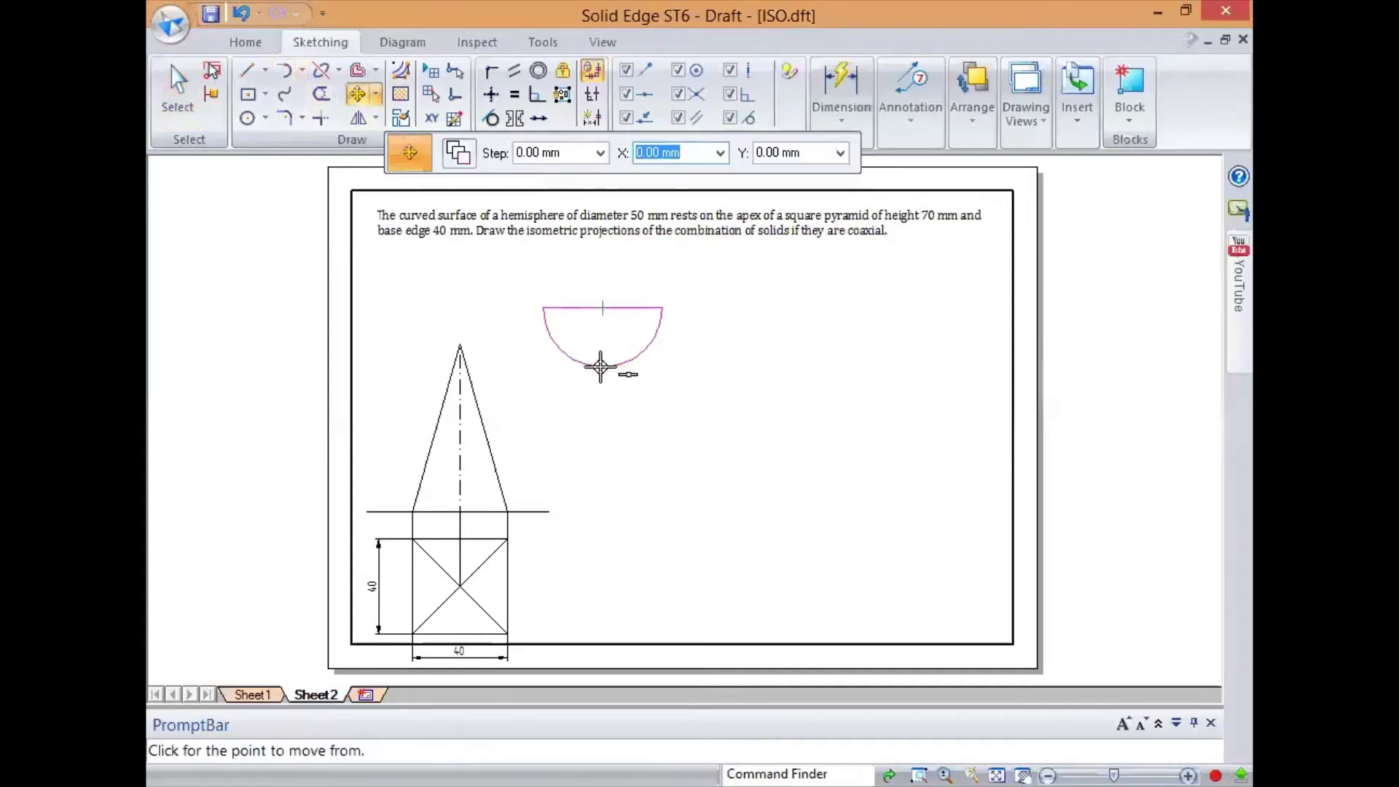
click(600, 367)
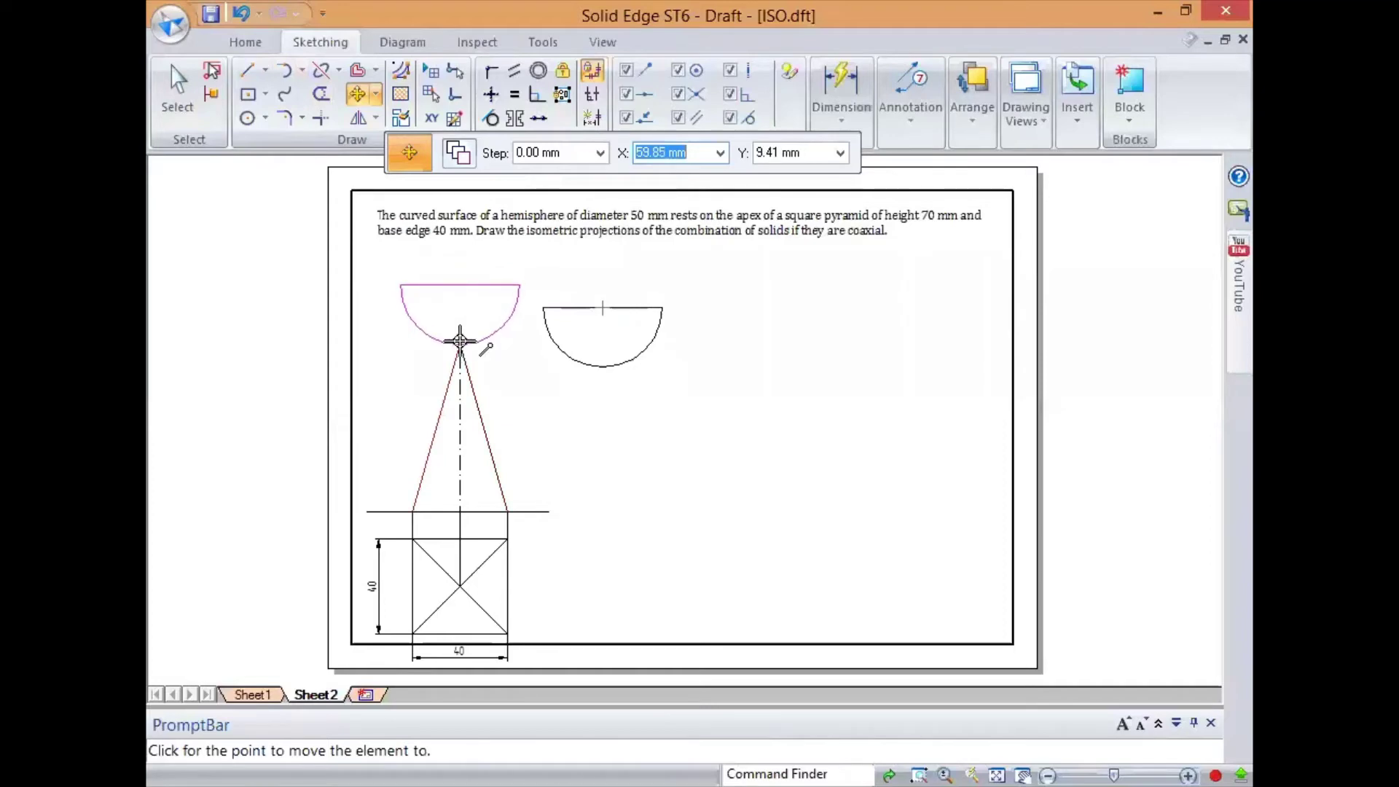
click(461, 348)
scroll(443, 292, up, 6)
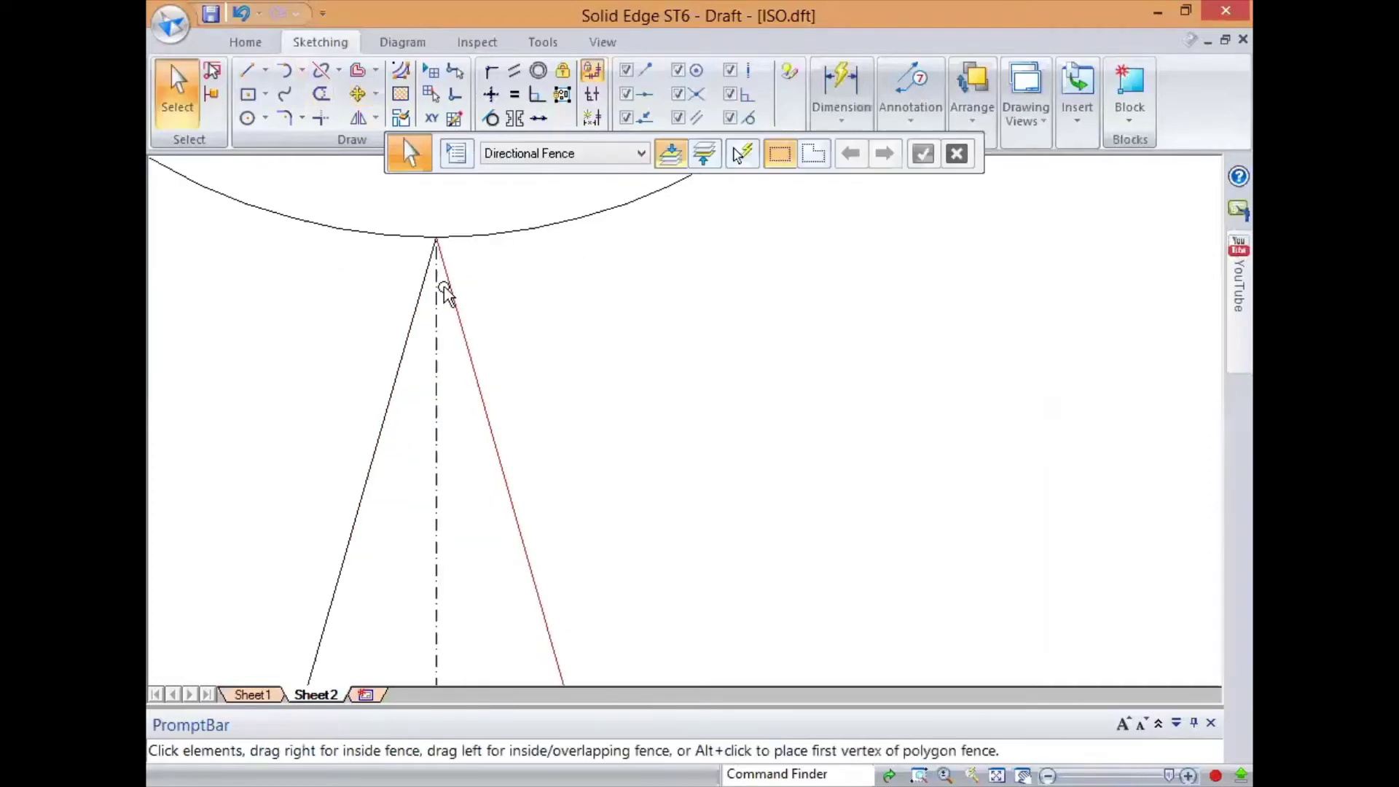
scroll(446, 325, down, 3)
click(997, 776)
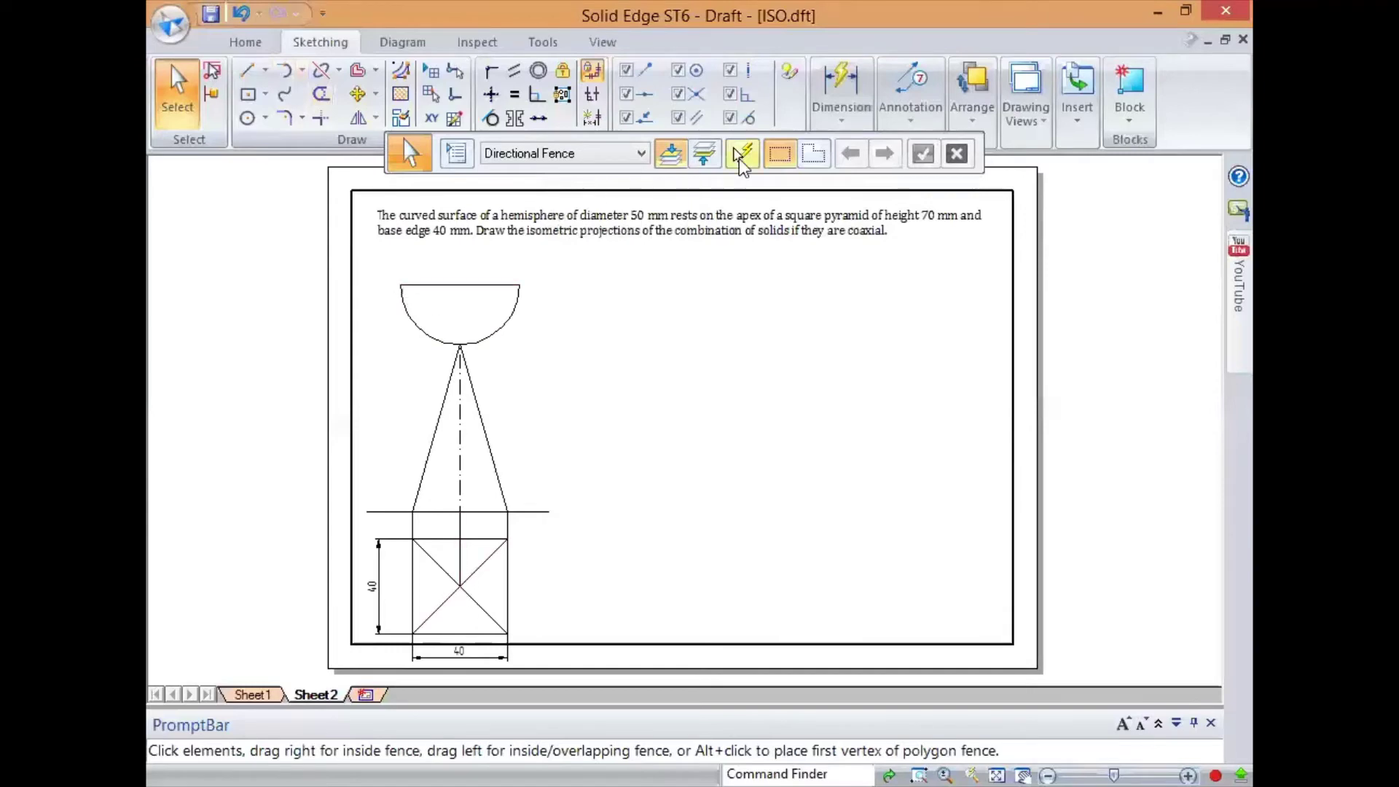
Draw a 50 mm diameter circle centred where the square's diagonals cross.
click(257, 121)
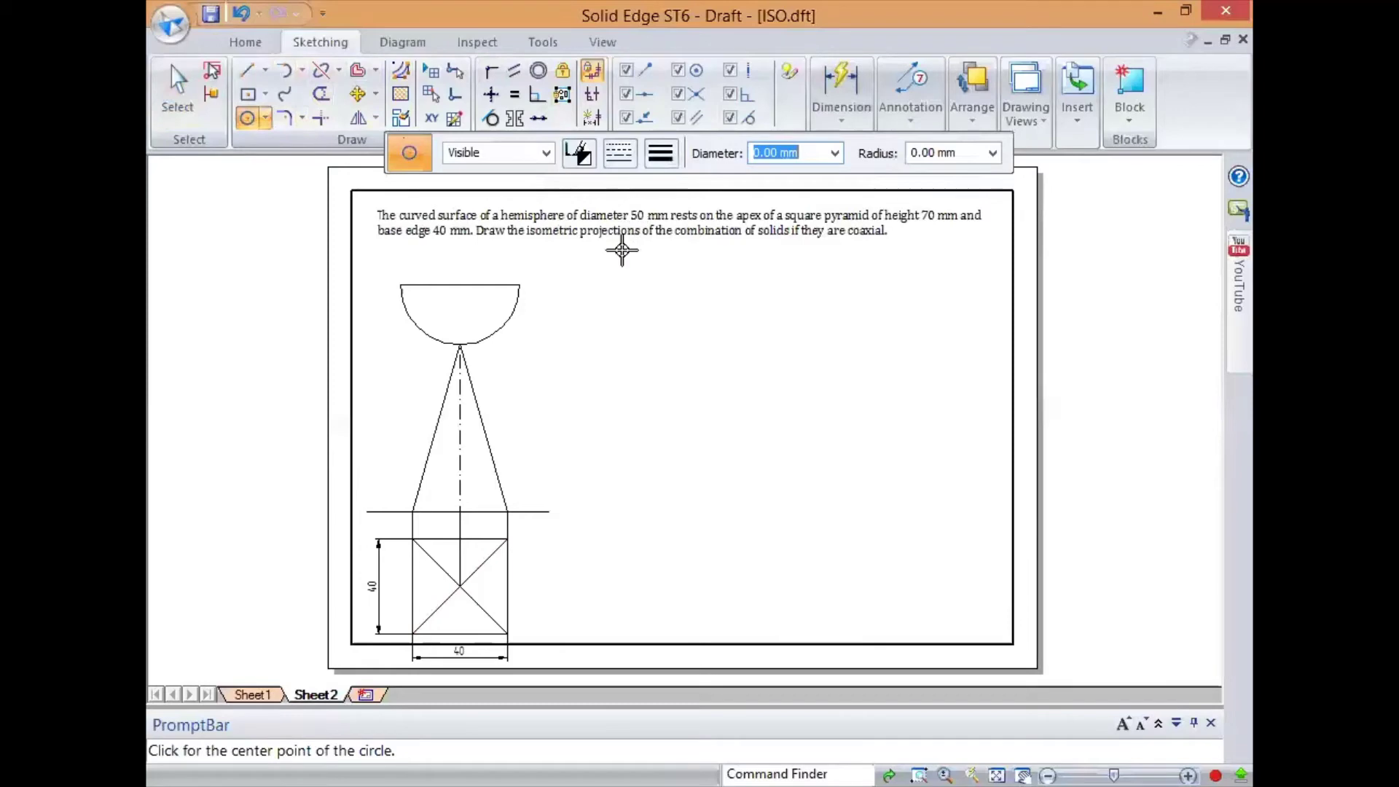
click(459, 587)
text(50)
key(Return)
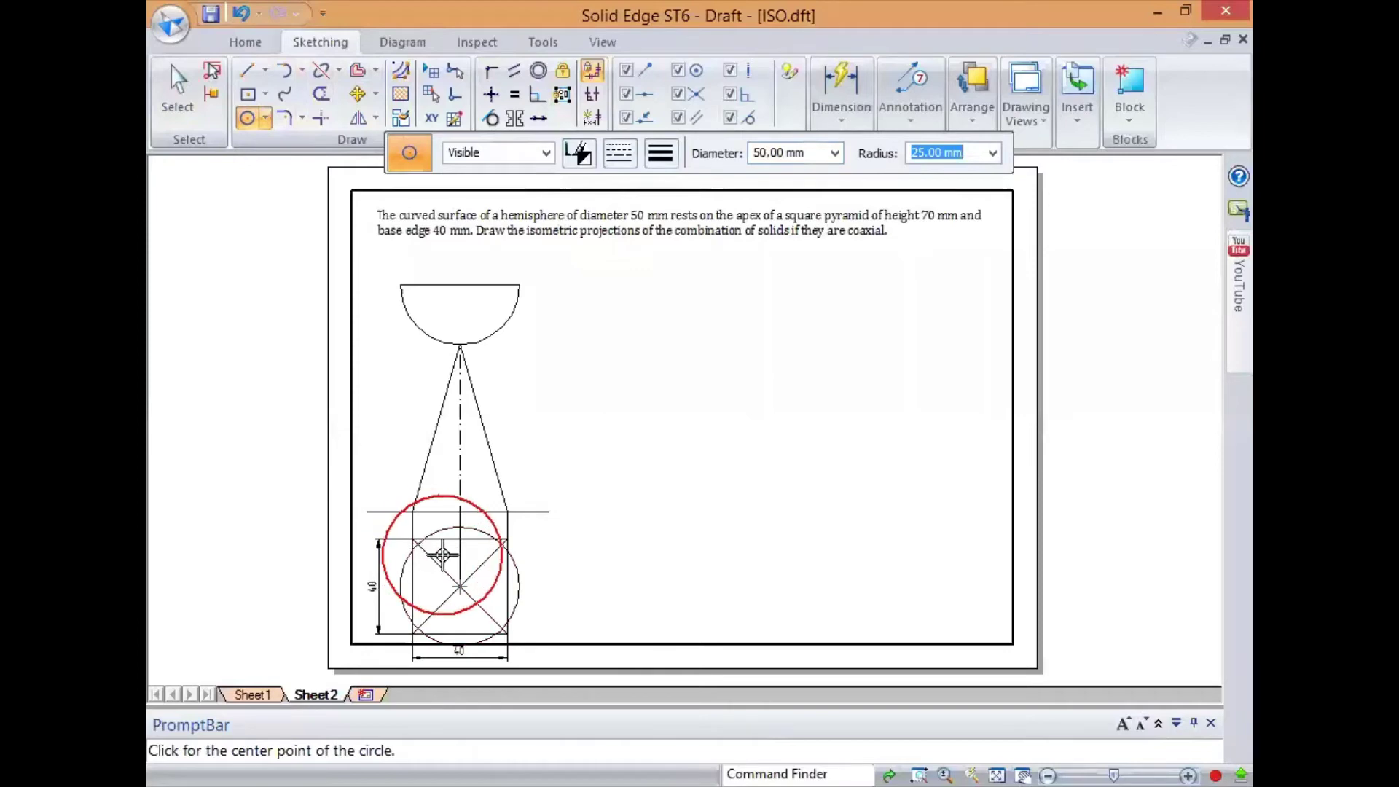
key(Escape)
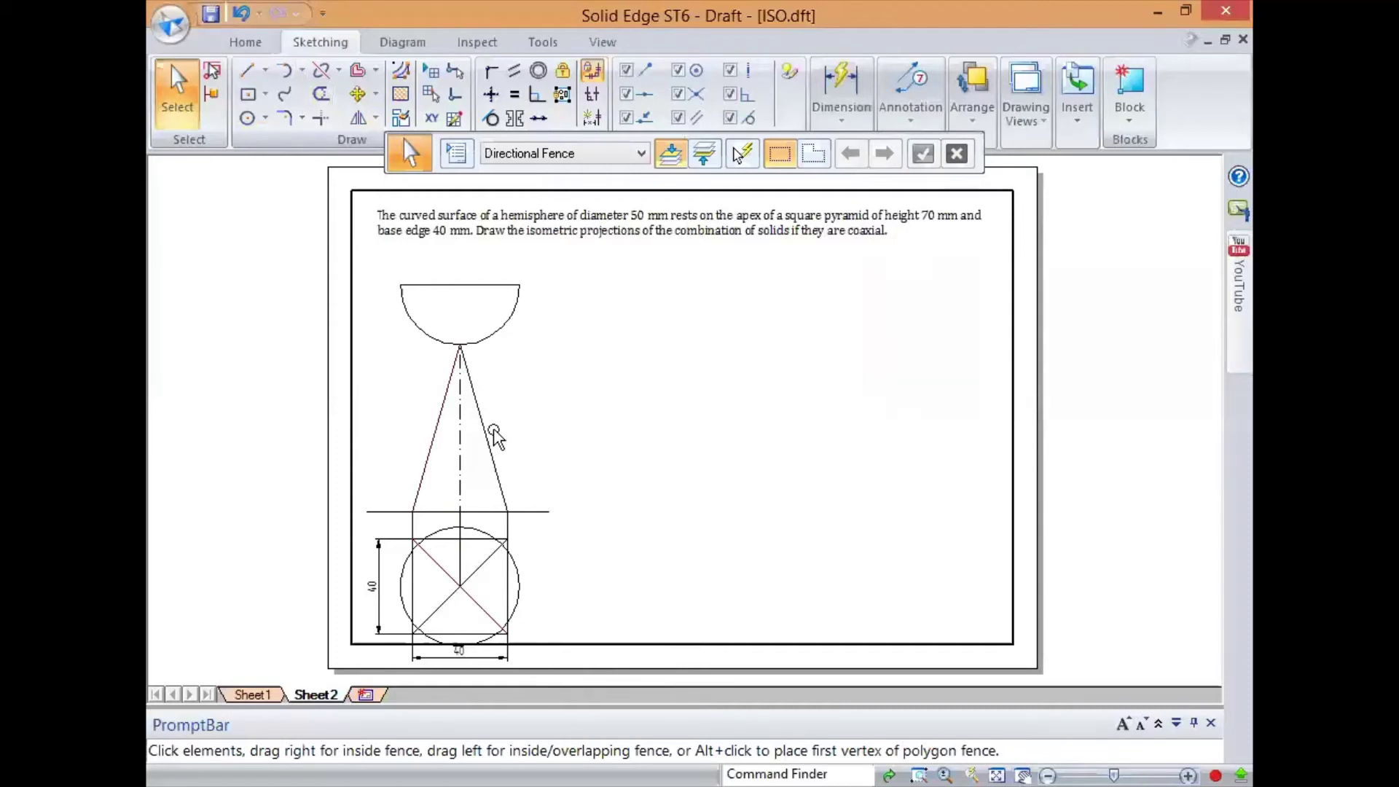
Make the pyramid's slant edges and the hemisphere outline thicker.
drag(494, 430, 431, 513)
ctrl+click(440, 509)
ctrl+click(449, 402)
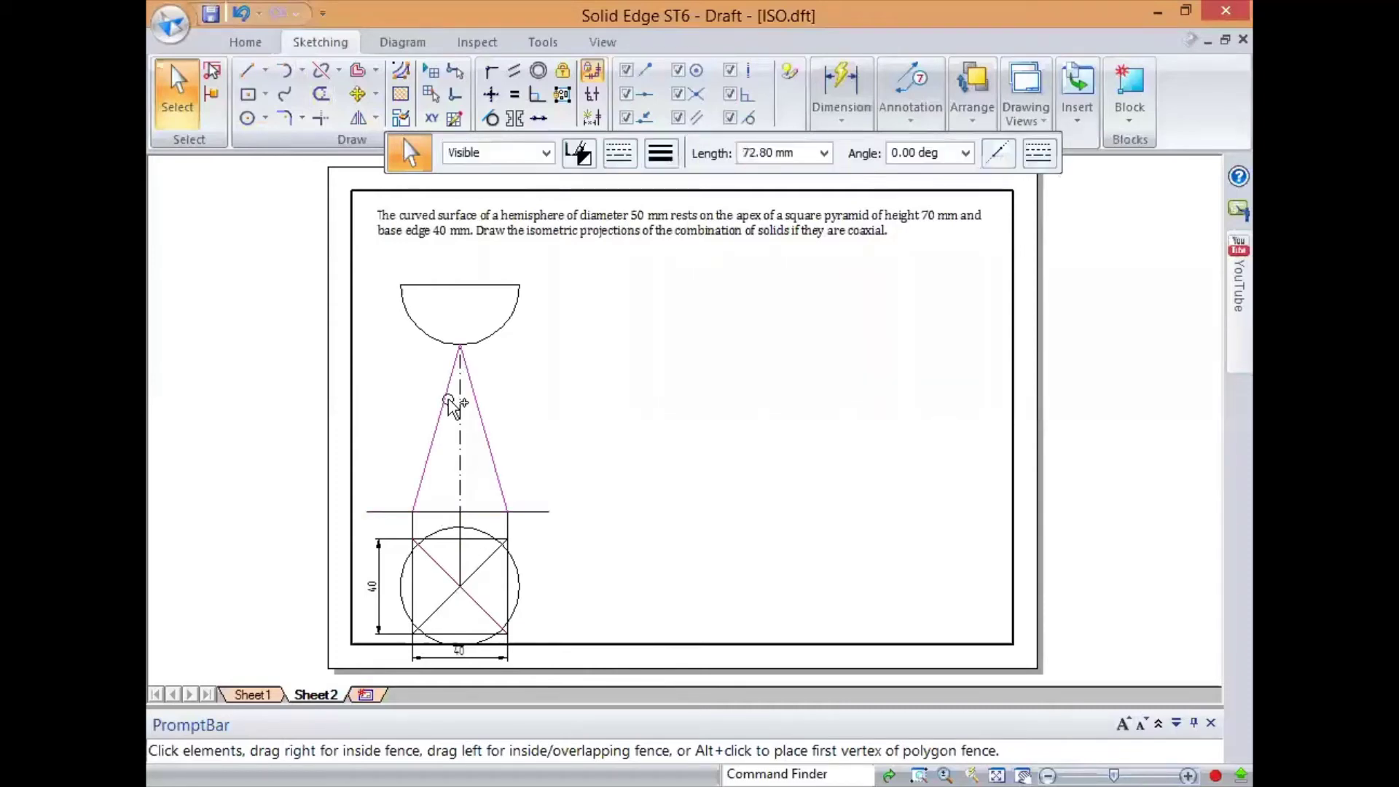
shift+click(498, 326)
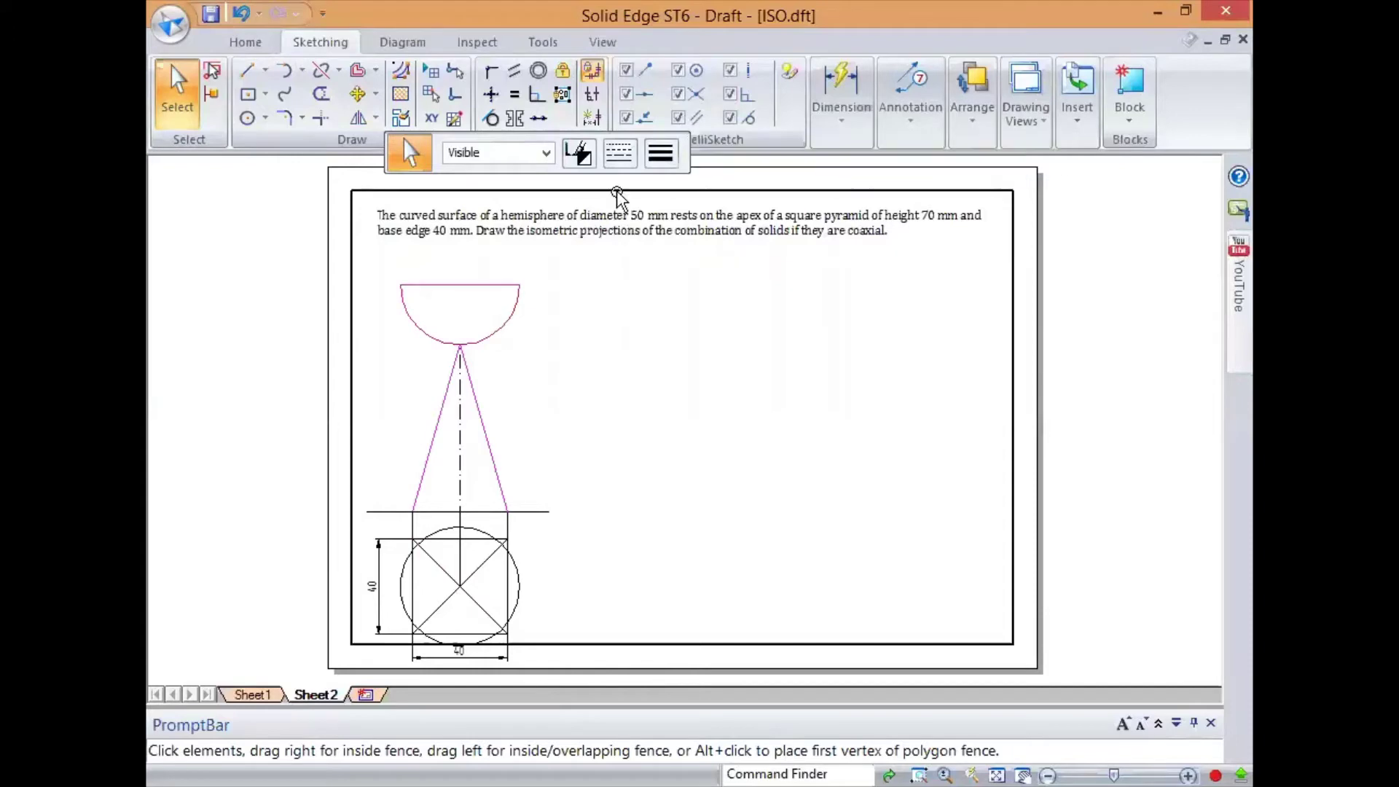
click(667, 154)
key(Escape)
Add a 70 mm pyramid height dimension and a 50 mm dimension above the hemisphere.
click(822, 92)
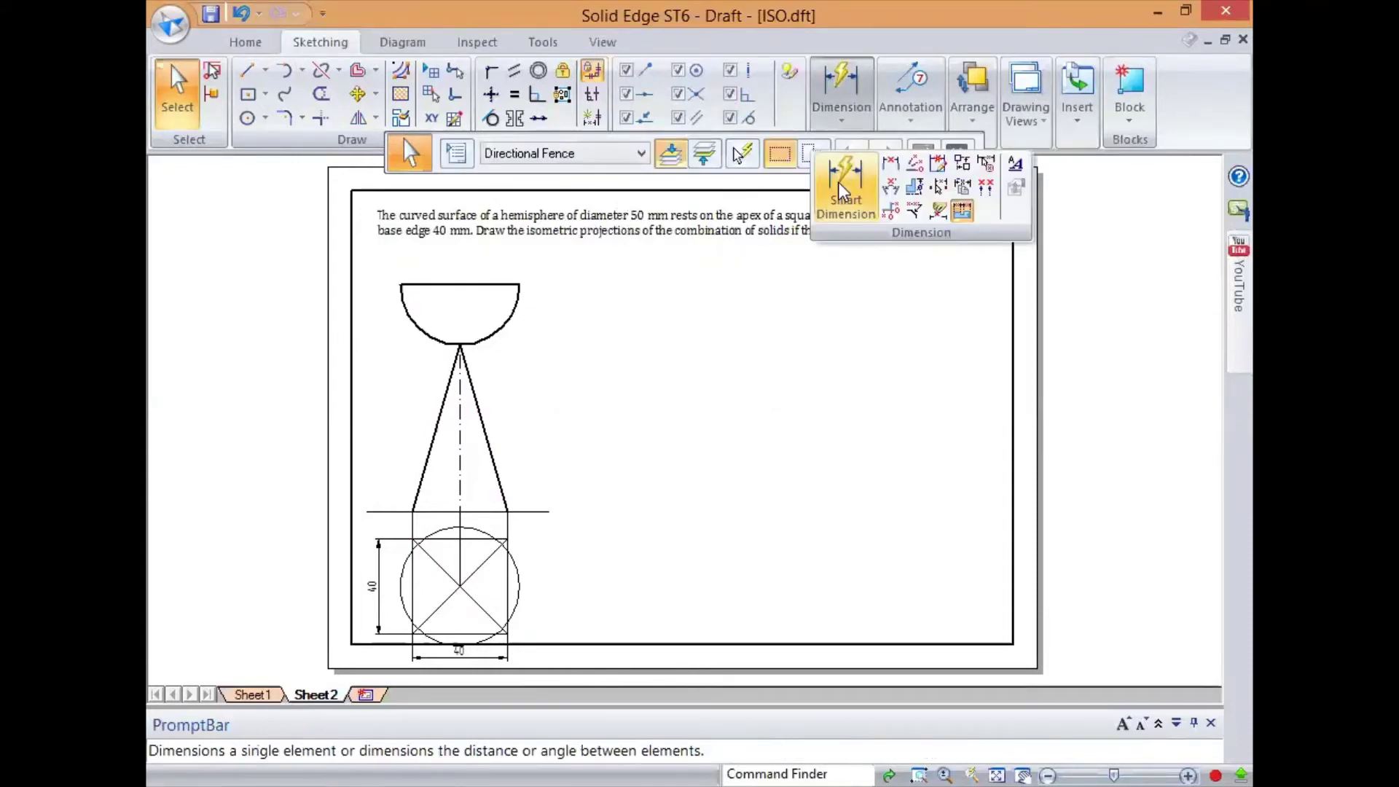
click(841, 191)
click(460, 426)
click(381, 460)
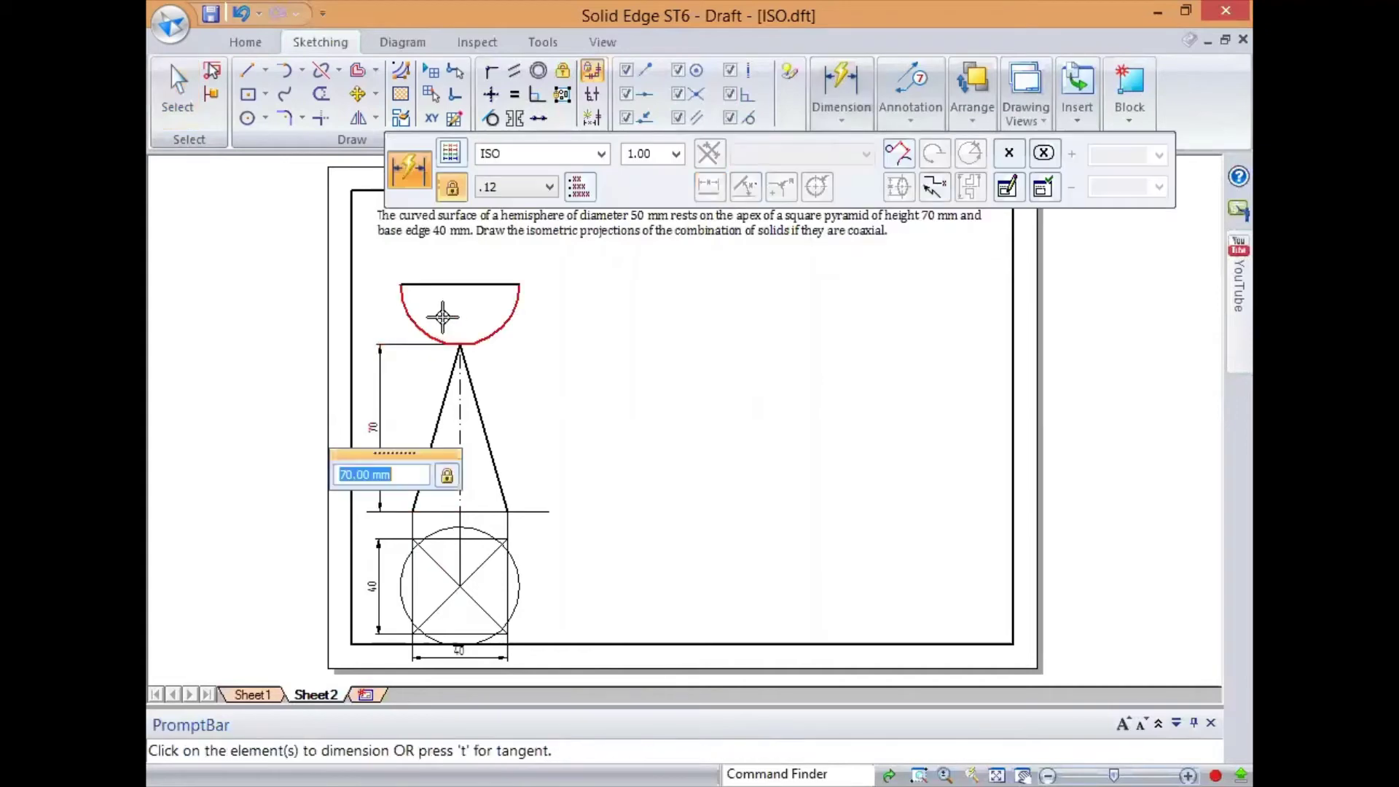
click(417, 325)
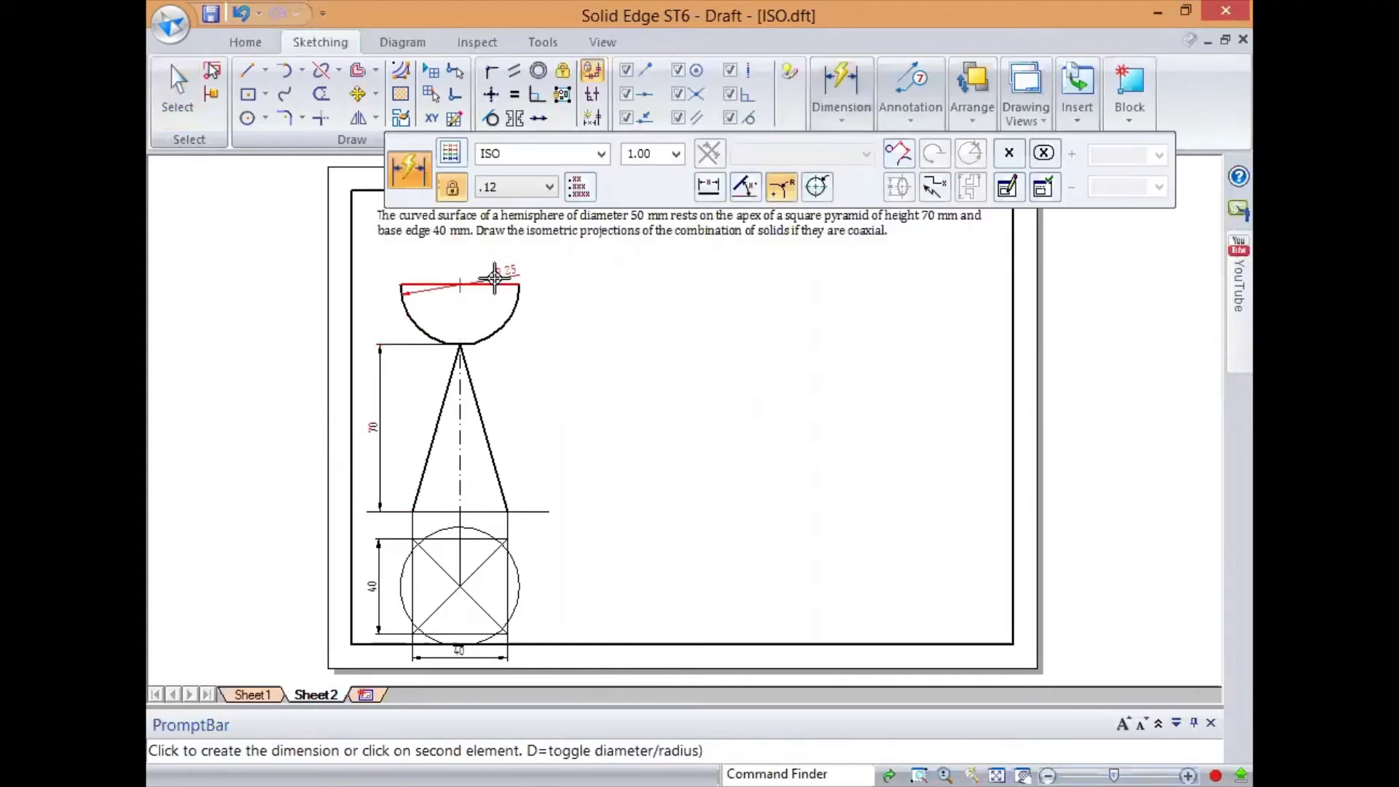
right_click(455, 278)
click(443, 284)
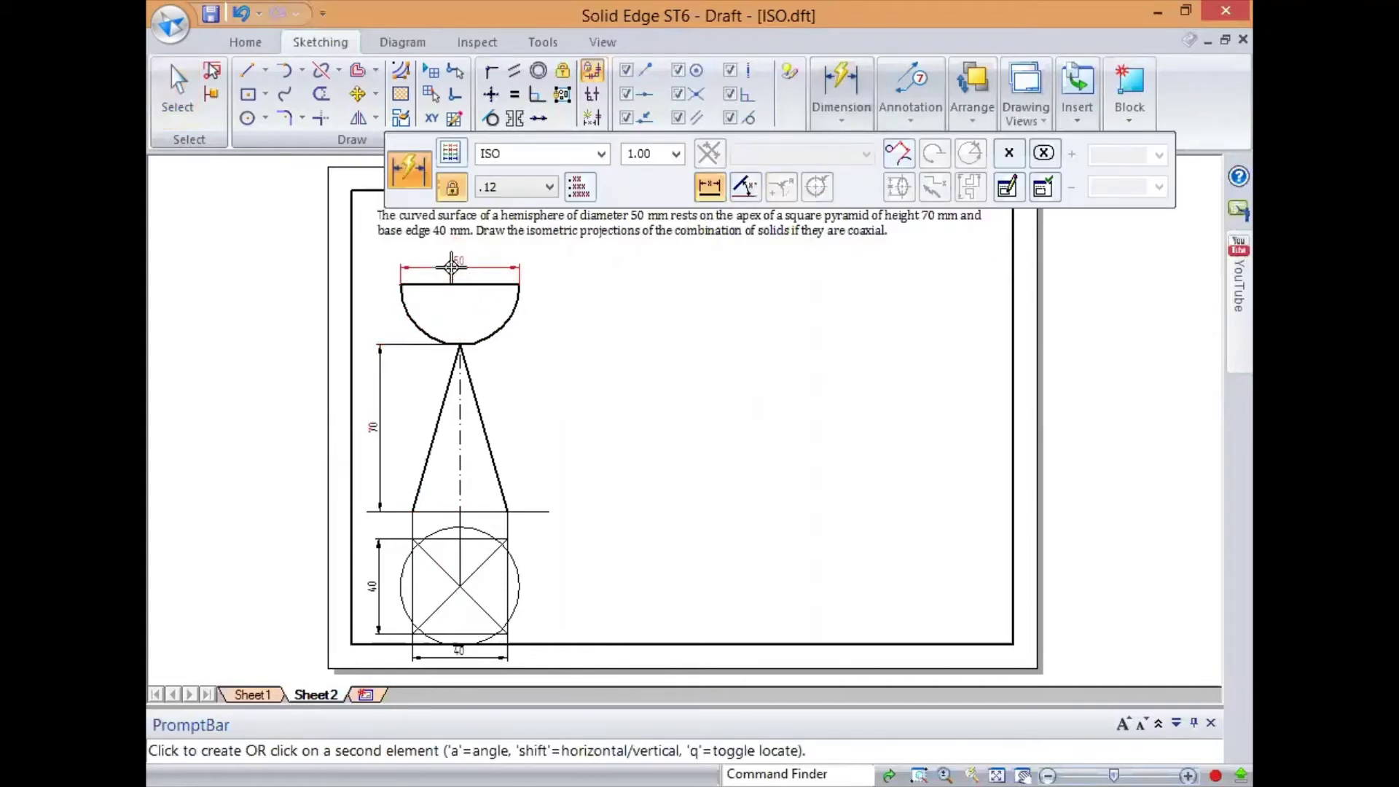
click(452, 268)
key(Escape)
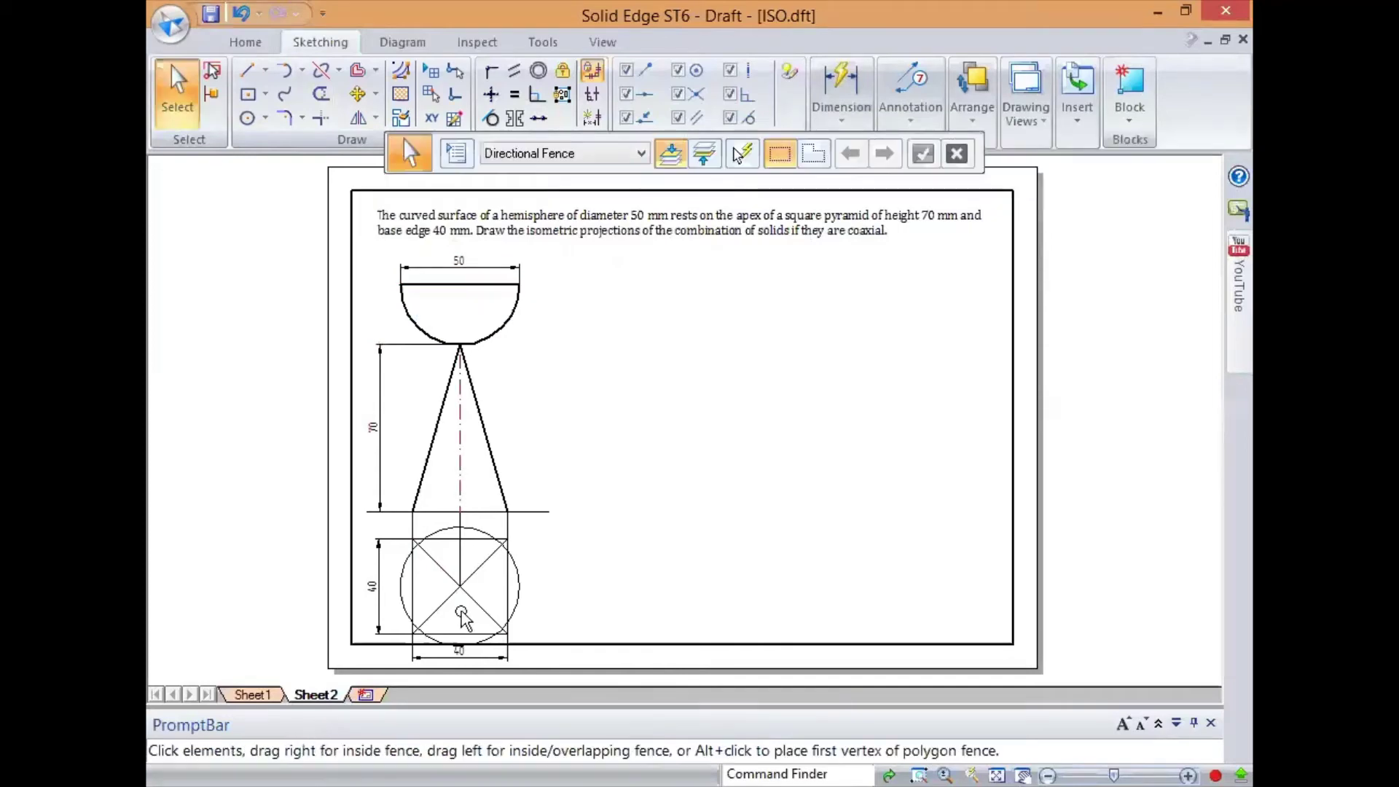
Give the plan-view circle a 0.50 mm line width.
scroll(459, 582, up, 3)
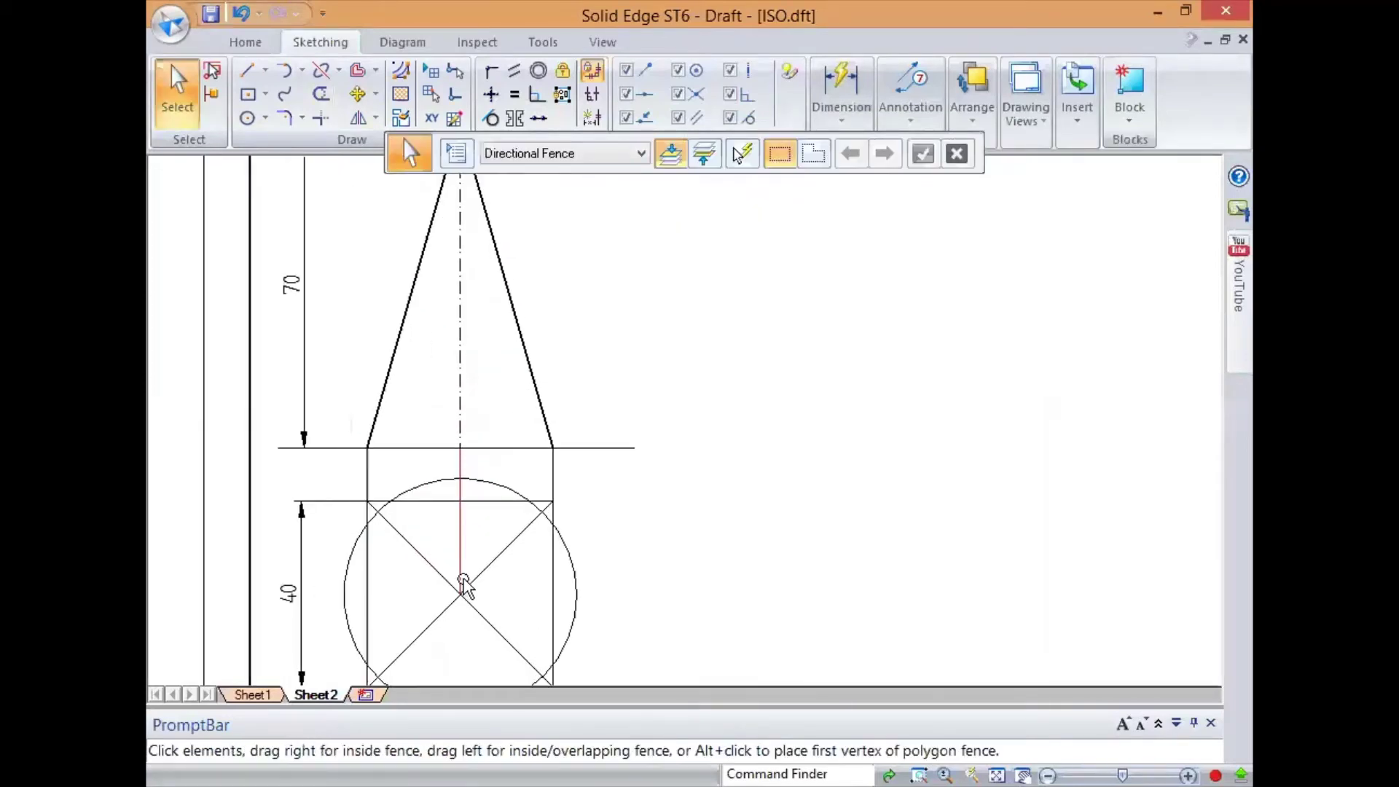
click(574, 562)
click(660, 154)
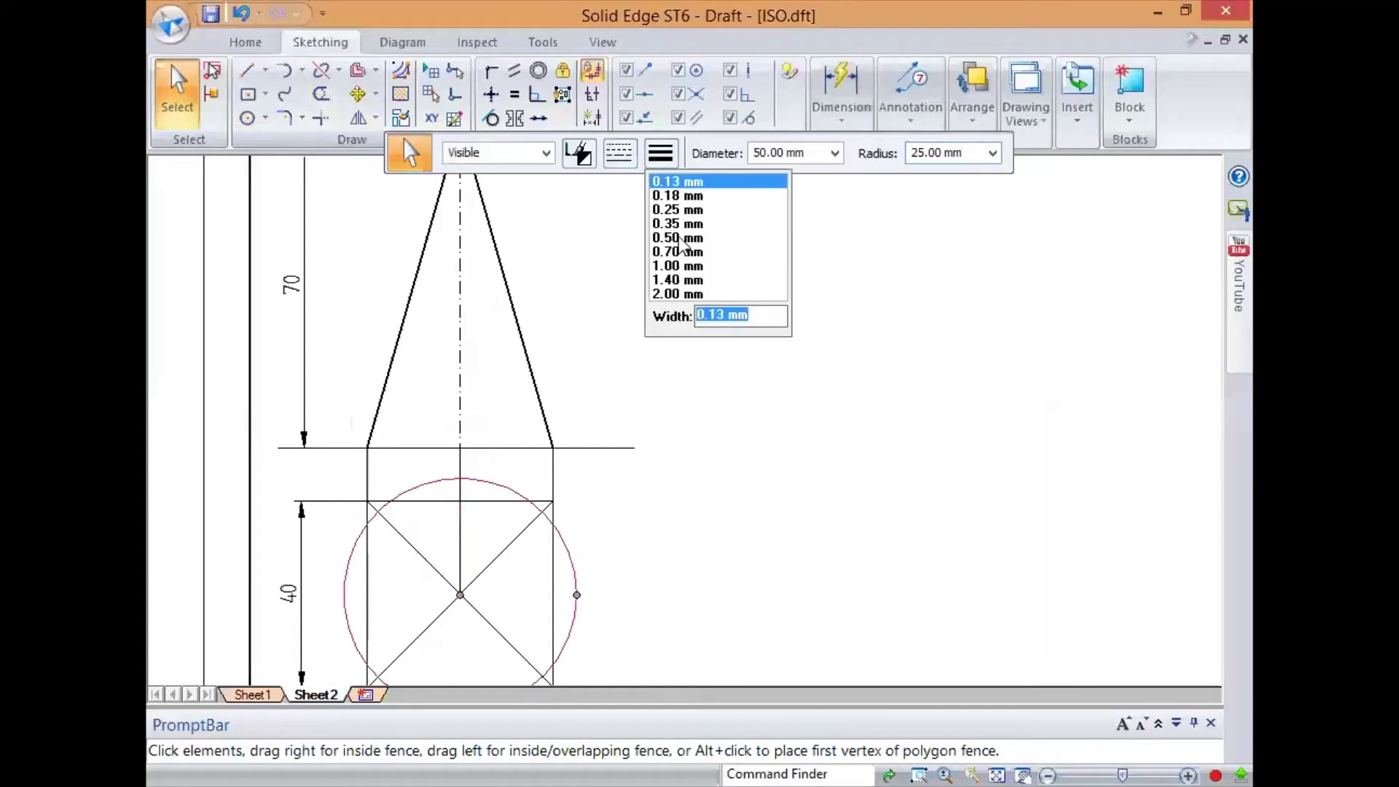
click(671, 142)
click(671, 145)
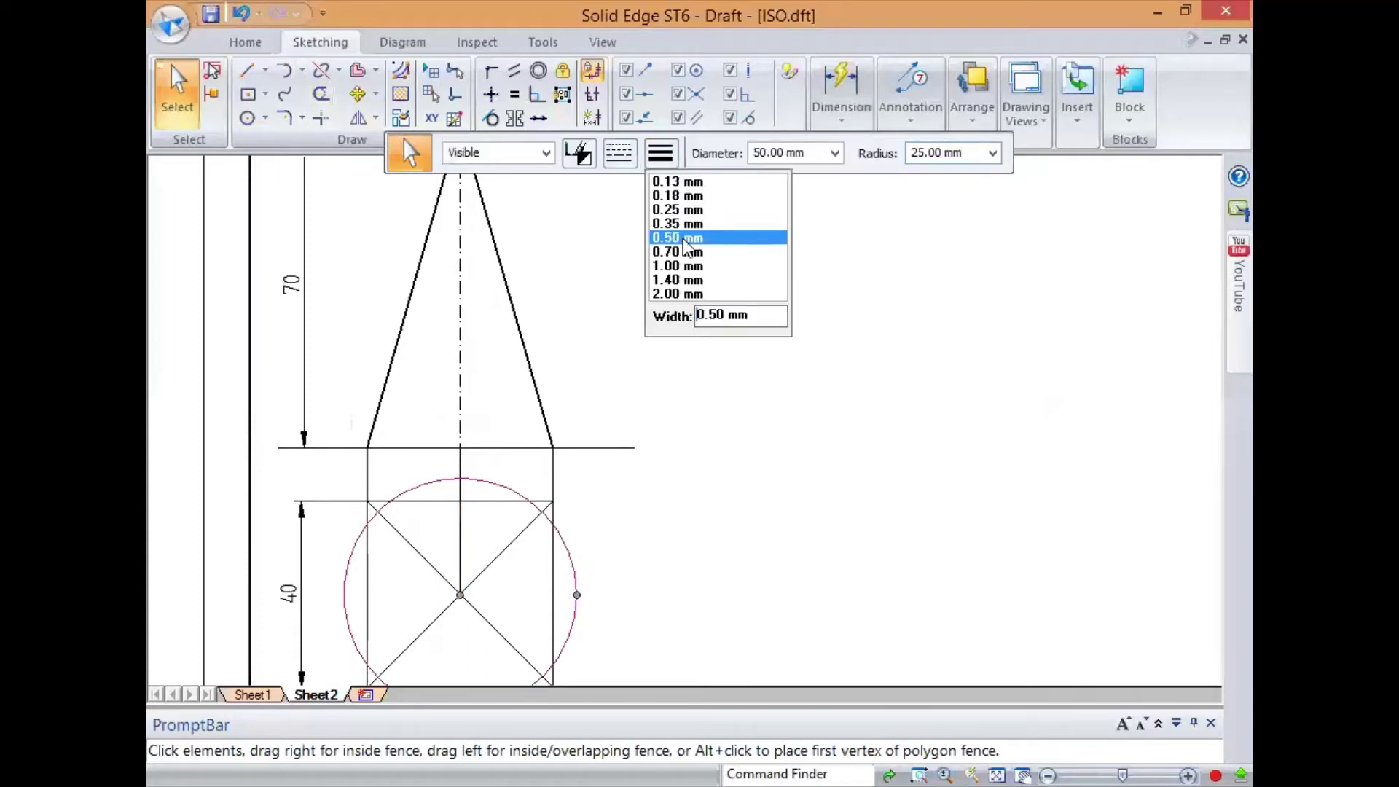
click(722, 494)
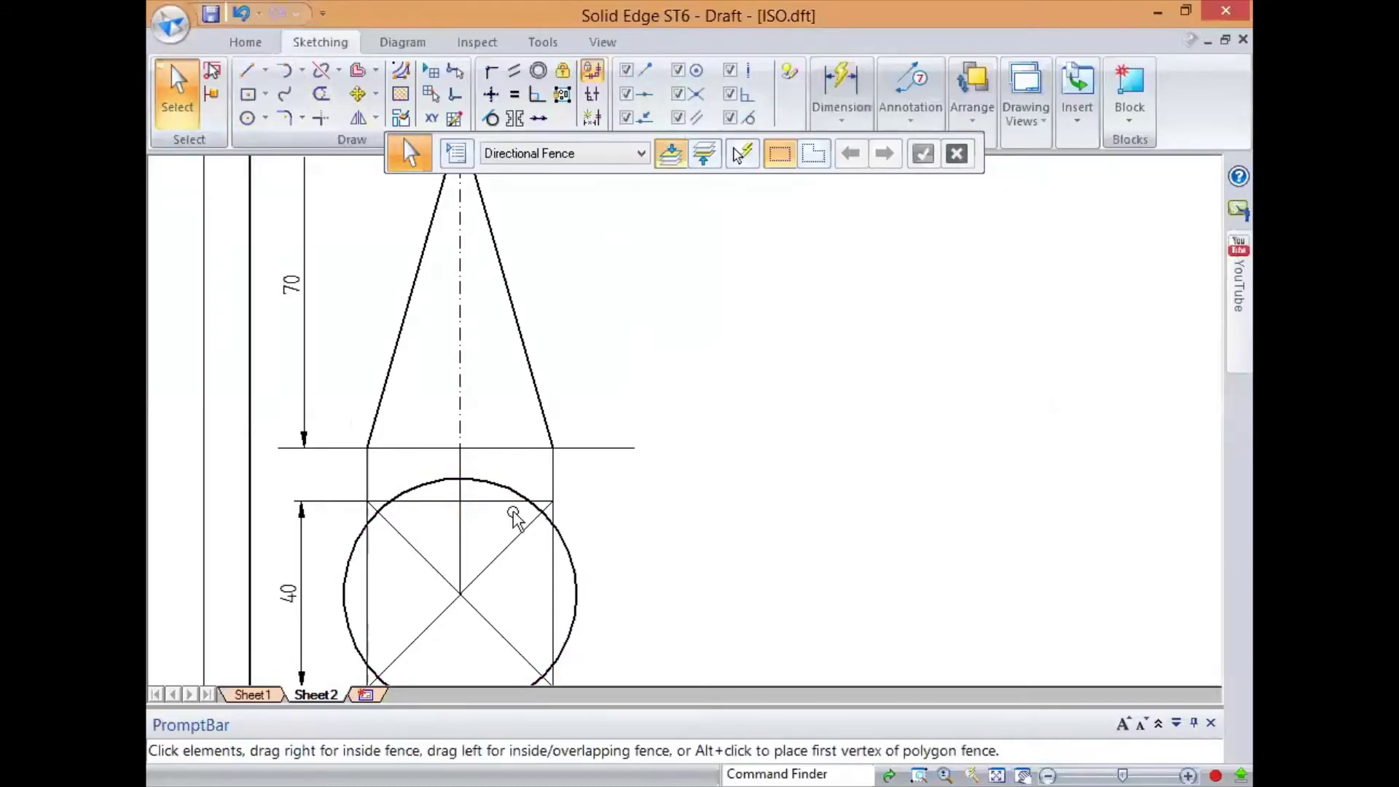
Fence-select the entire drawing and shift it slightly up the sheet.
scroll(524, 532, up, 2)
scroll(539, 539, down, 1)
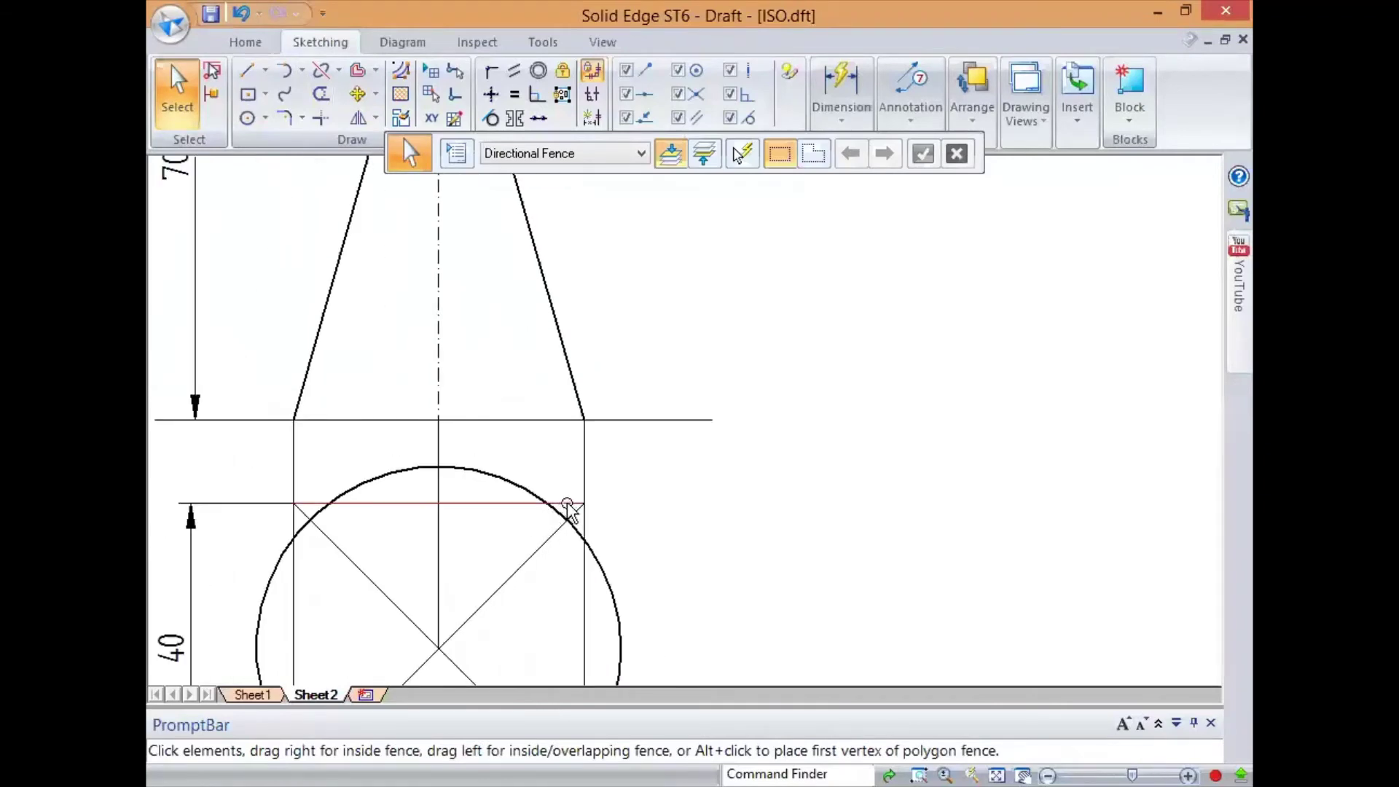
scroll(609, 575, down, 2)
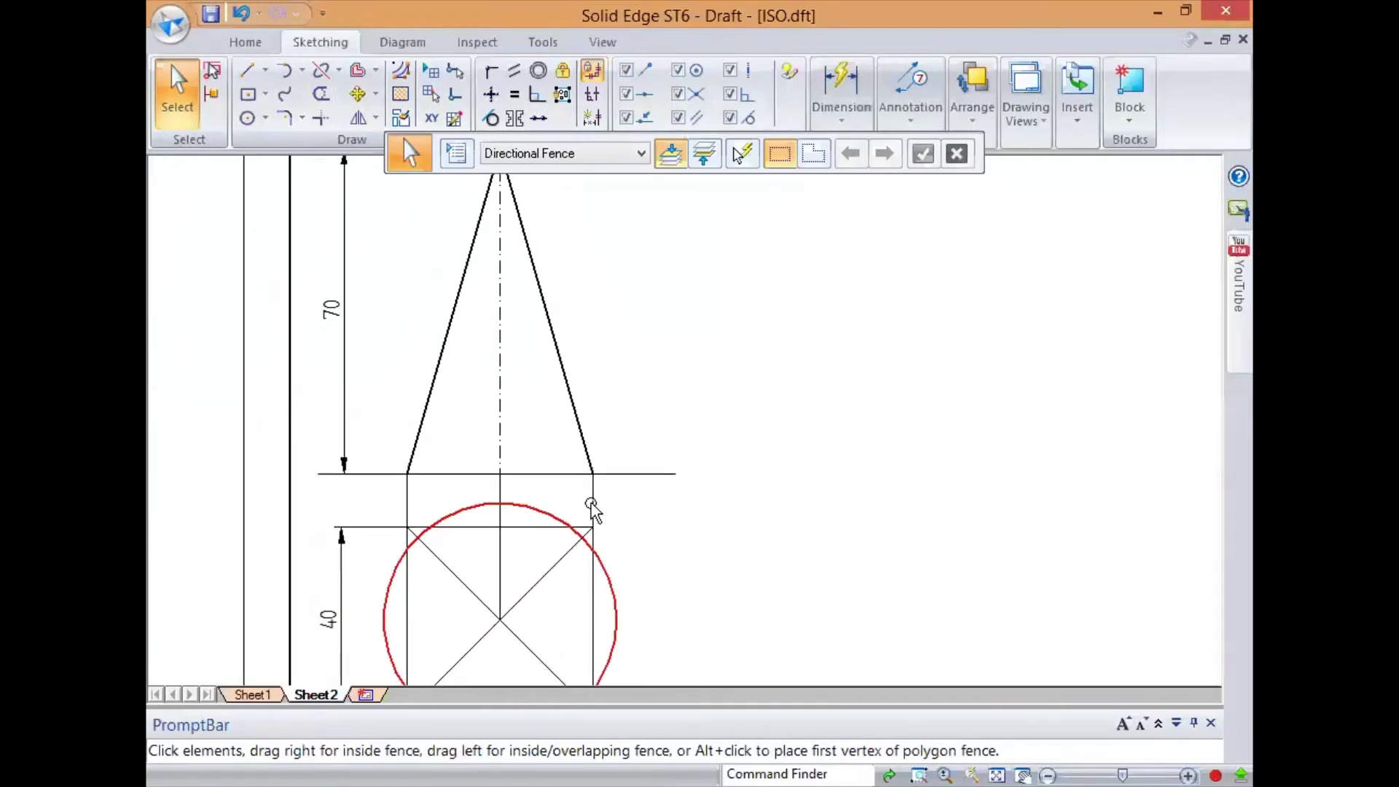
scroll(591, 508, down, 2)
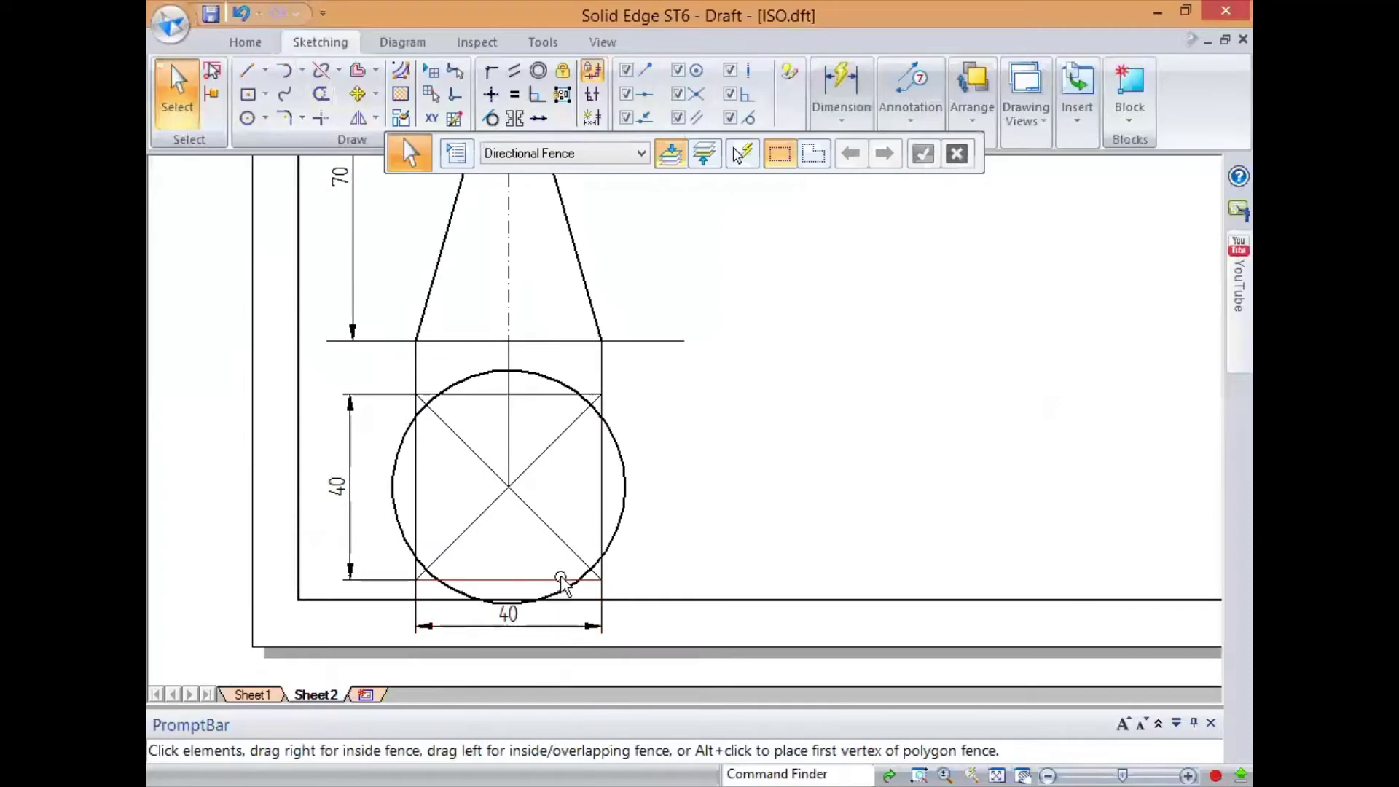
scroll(562, 581, down, 2)
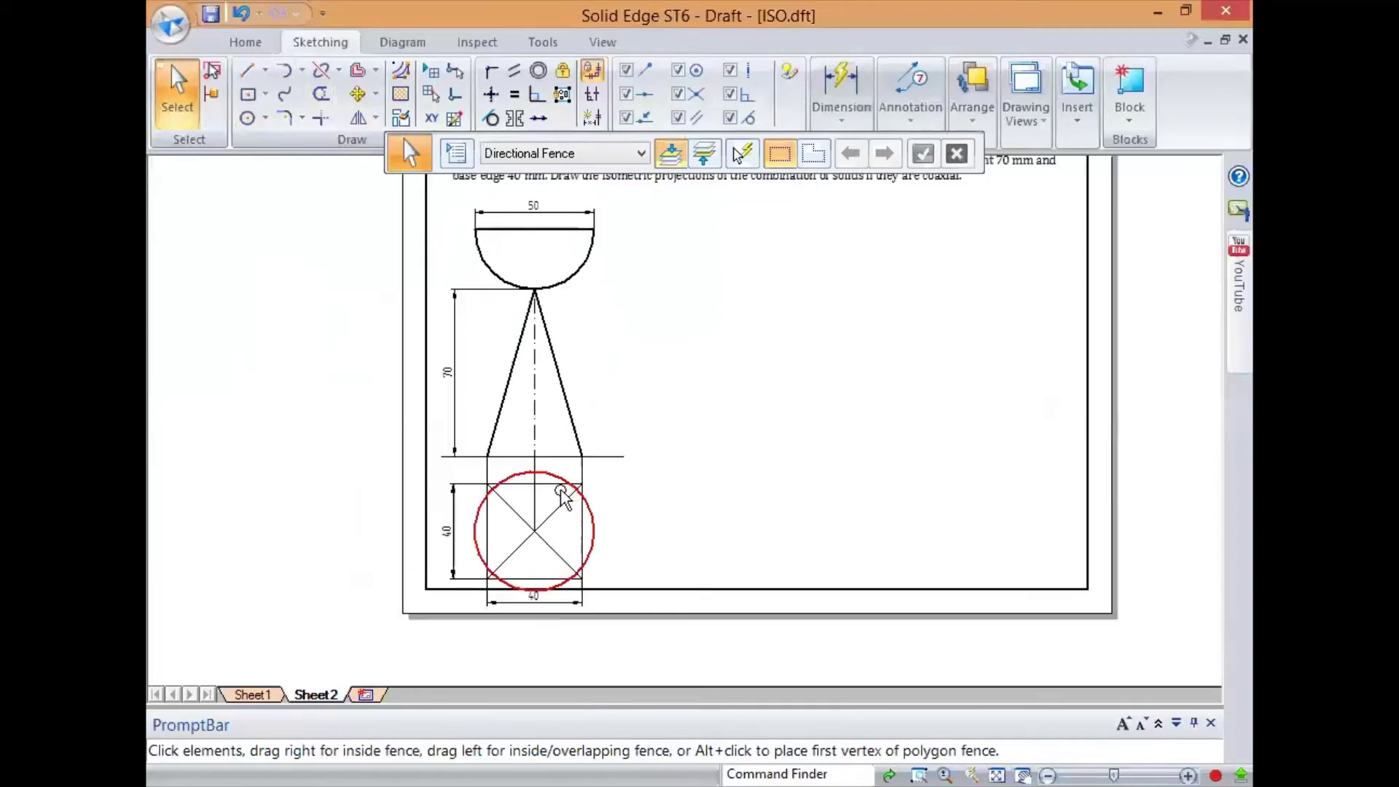
mouse_move(630, 598)
mouse_down()
mouse_move(558, 594)
mouse_move(431, 325)
mouse_move(435, 192)
mouse_up()
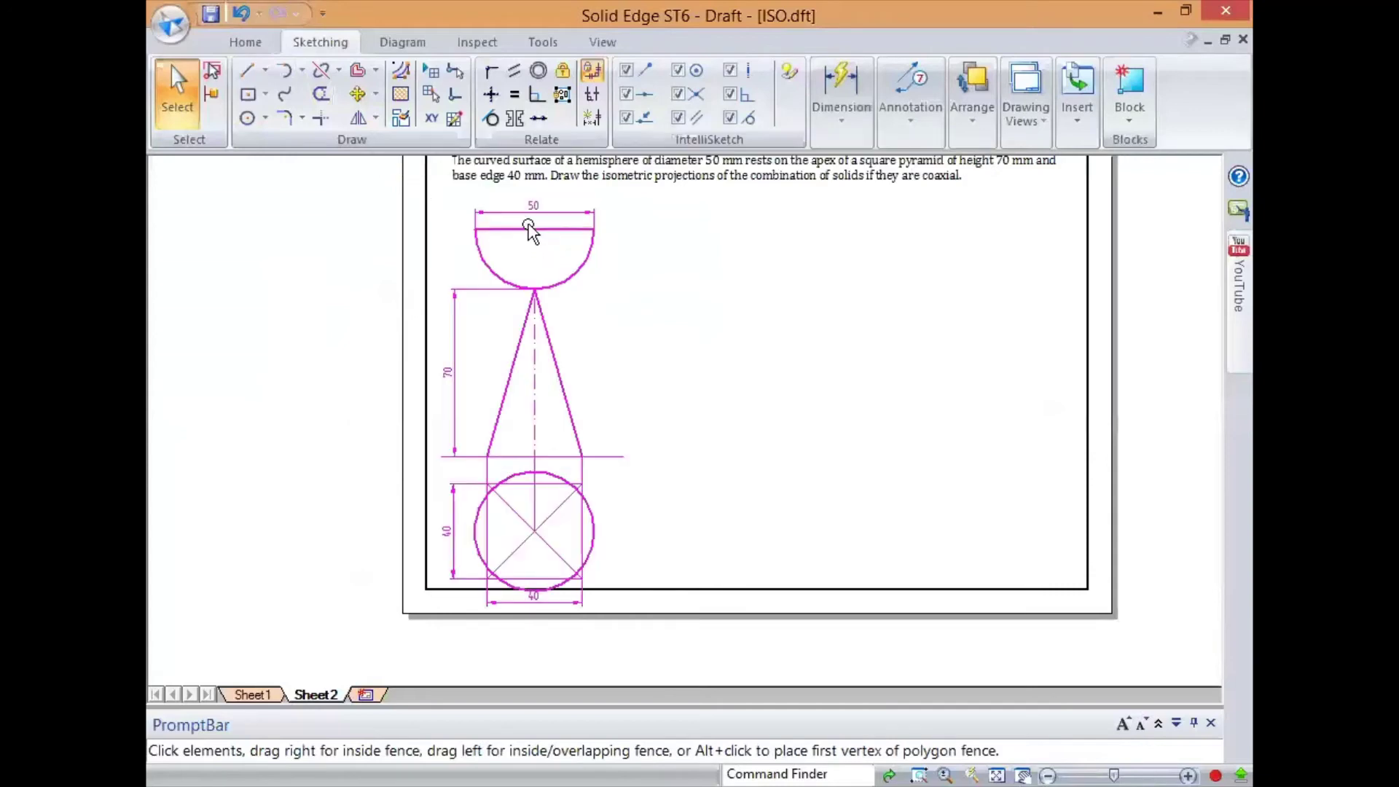
drag(529, 230, 529, 207)
scroll(667, 518, up, 5)
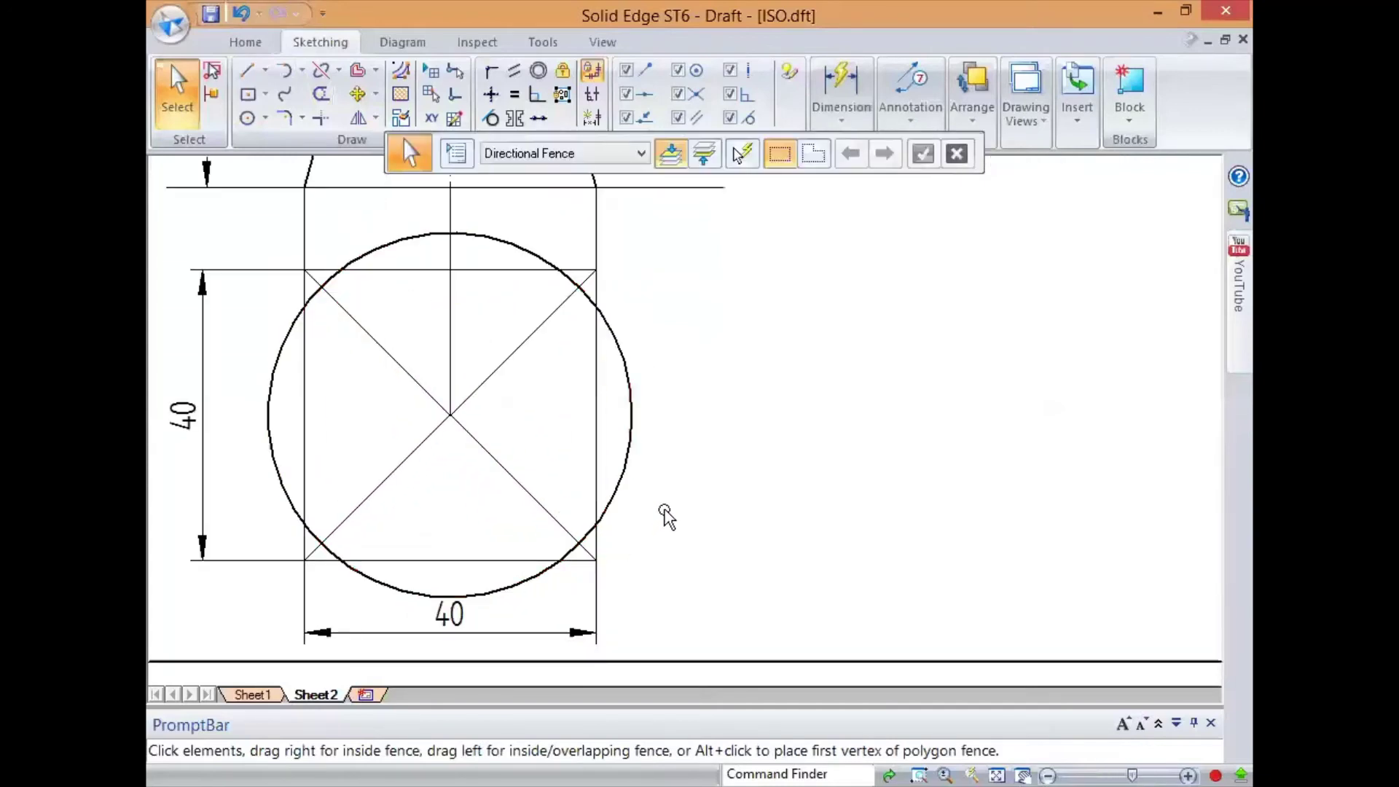
Split the square's left side, top side and top-left diagonal where the circle crosses them.
click(574, 561)
click(727, 576)
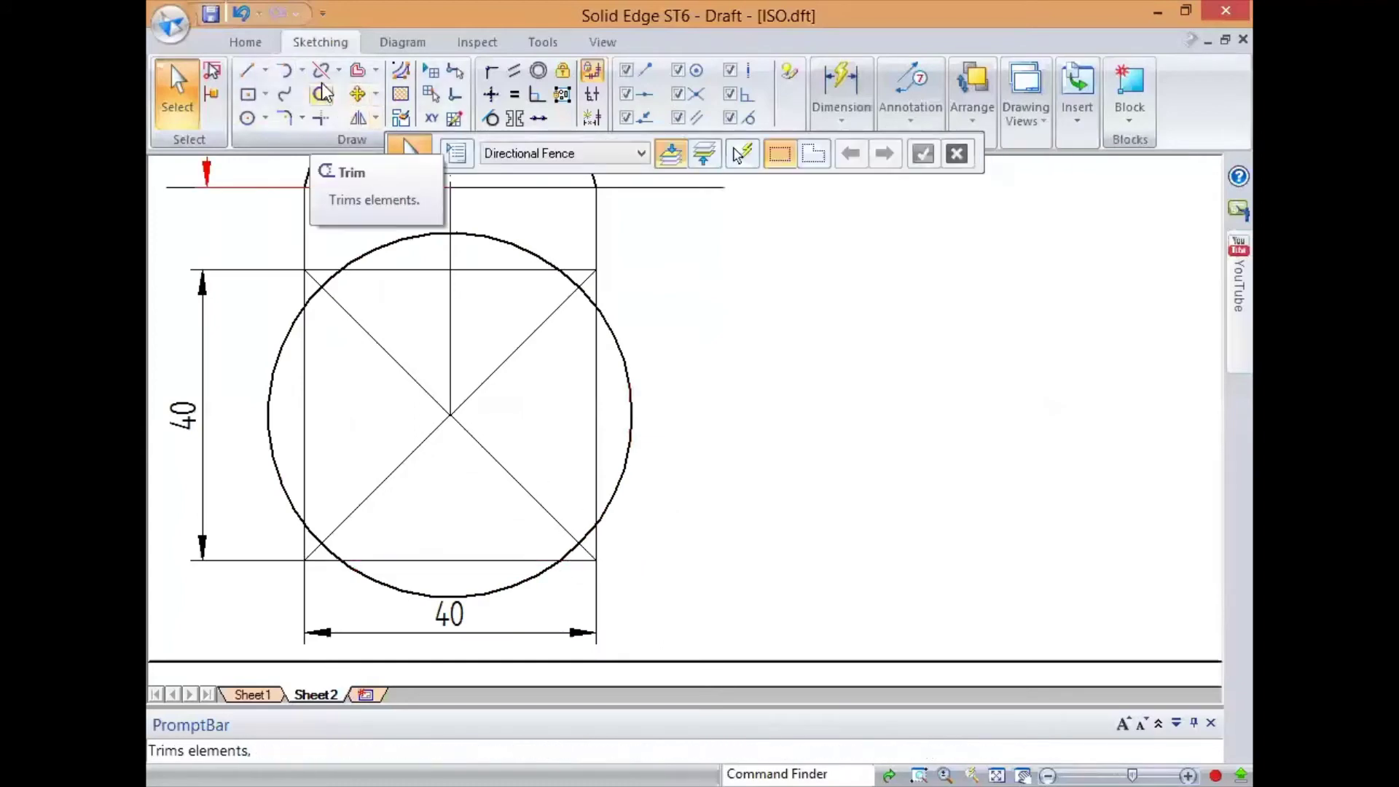
click(332, 71)
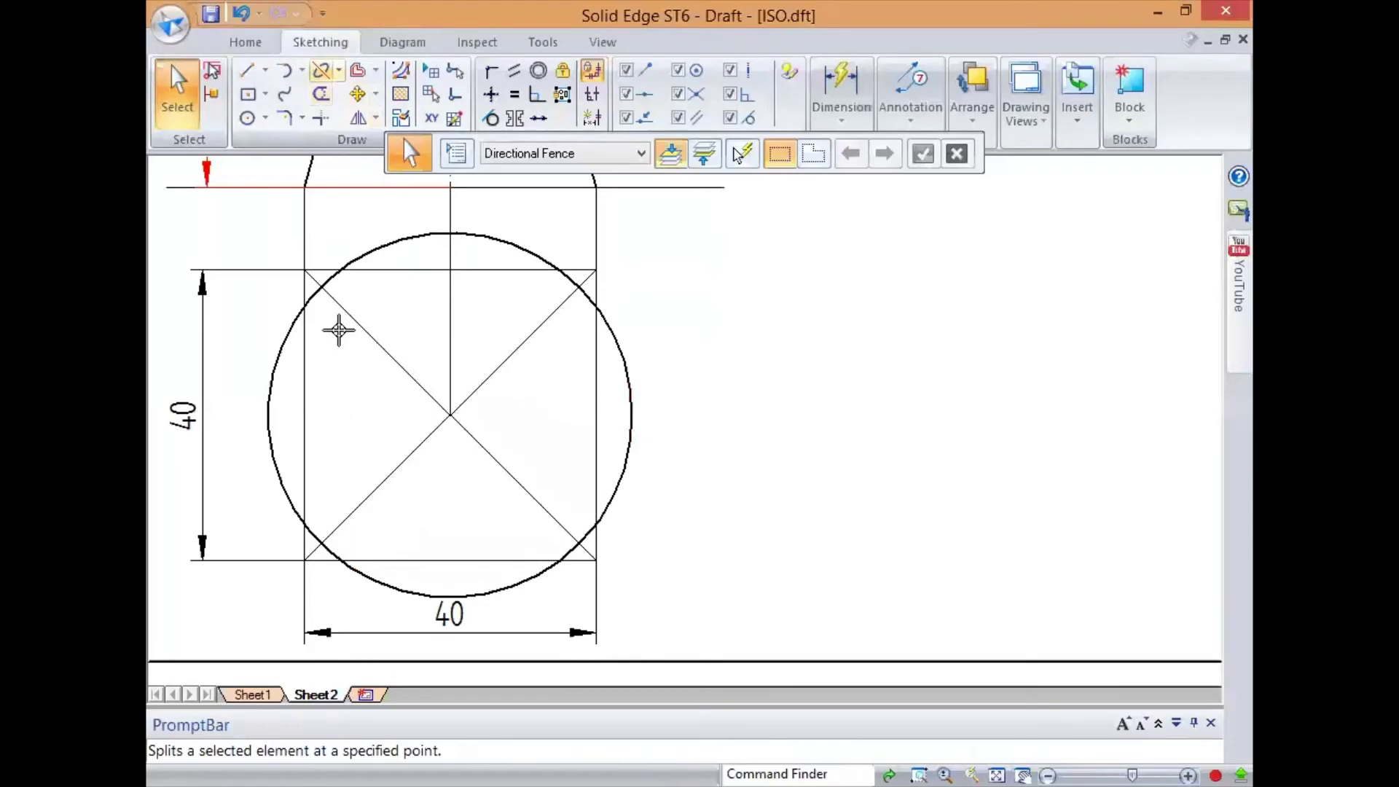
click(304, 317)
click(304, 301)
click(347, 270)
click(335, 271)
click(320, 286)
click(319, 287)
Split the top line, top-right diagonal, right side and lower-right diagonal at the circle.
click(543, 270)
click(562, 272)
click(567, 298)
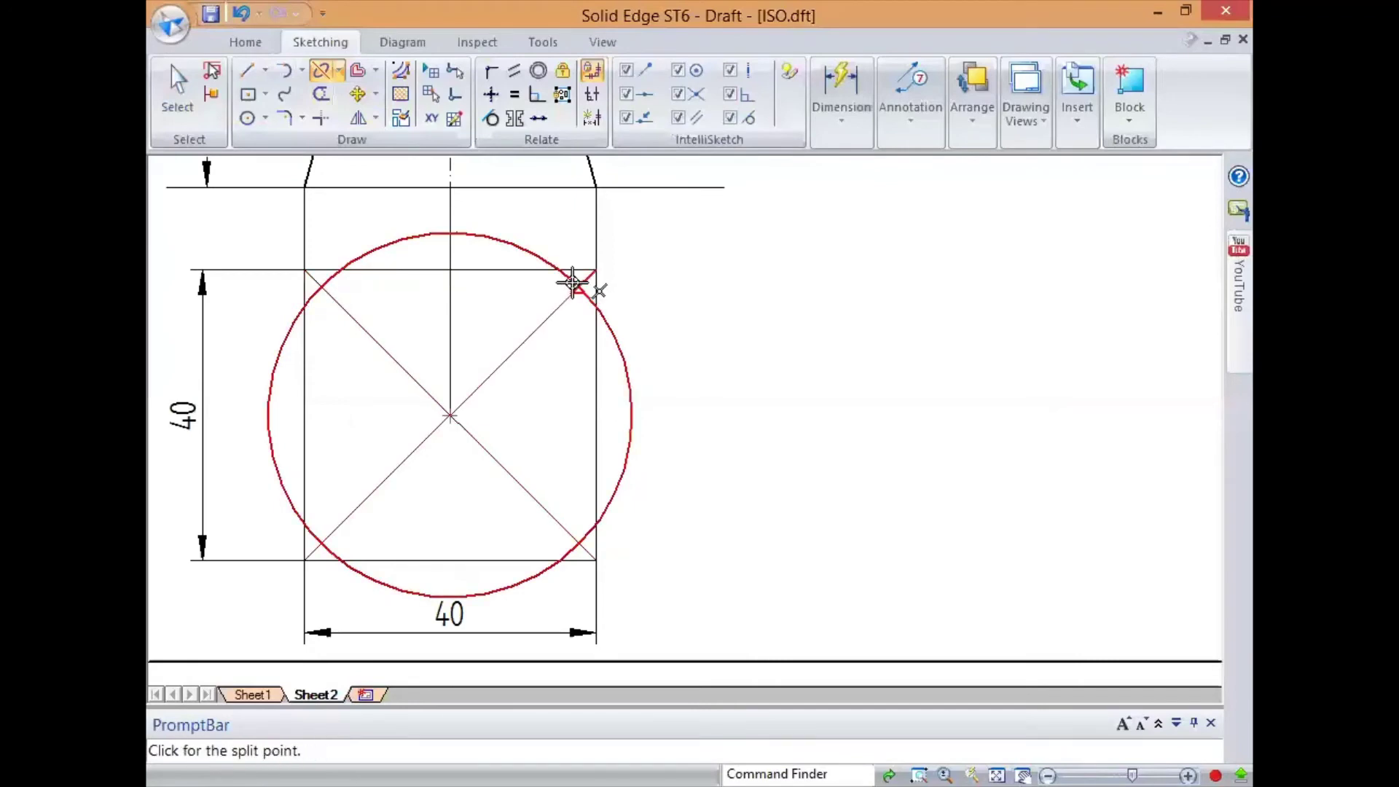
click(574, 283)
click(596, 323)
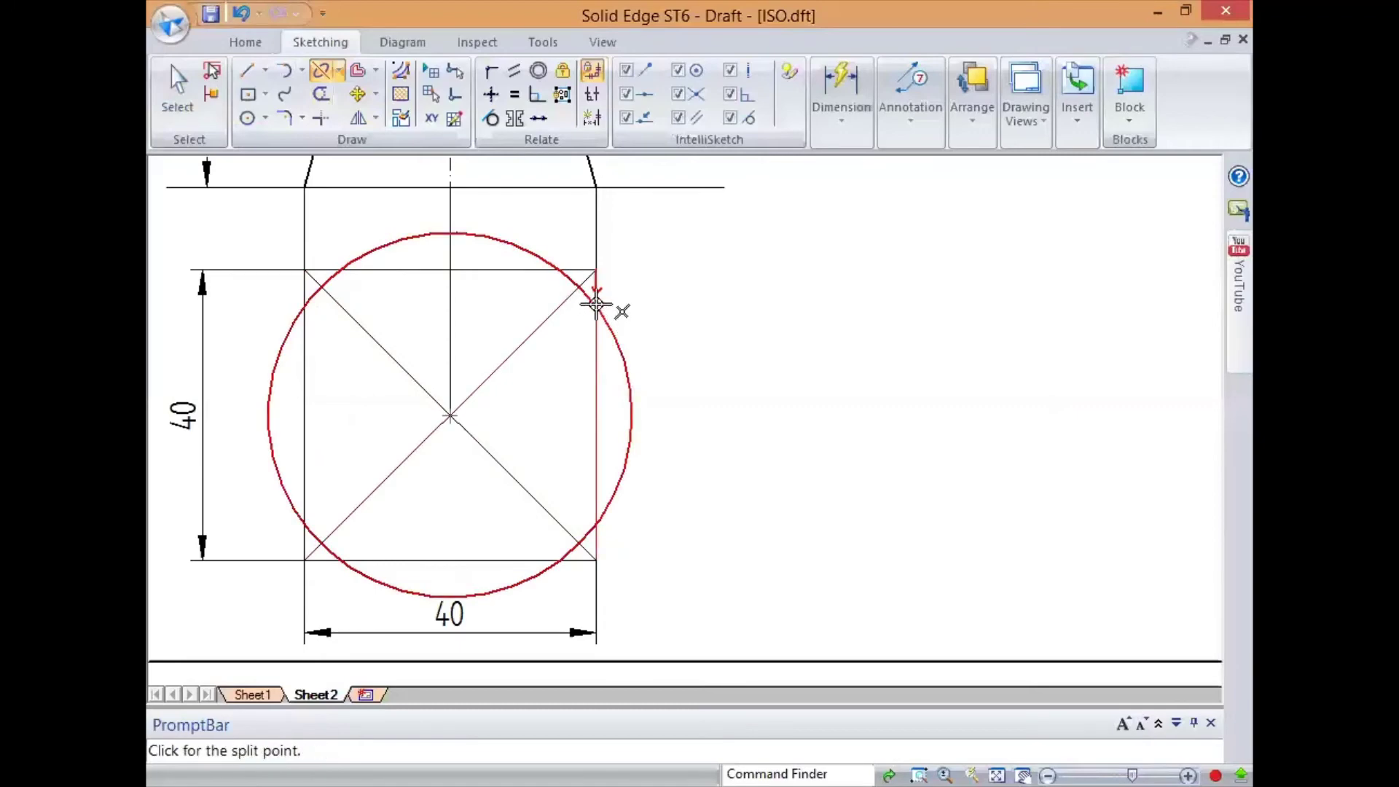
click(596, 301)
click(598, 490)
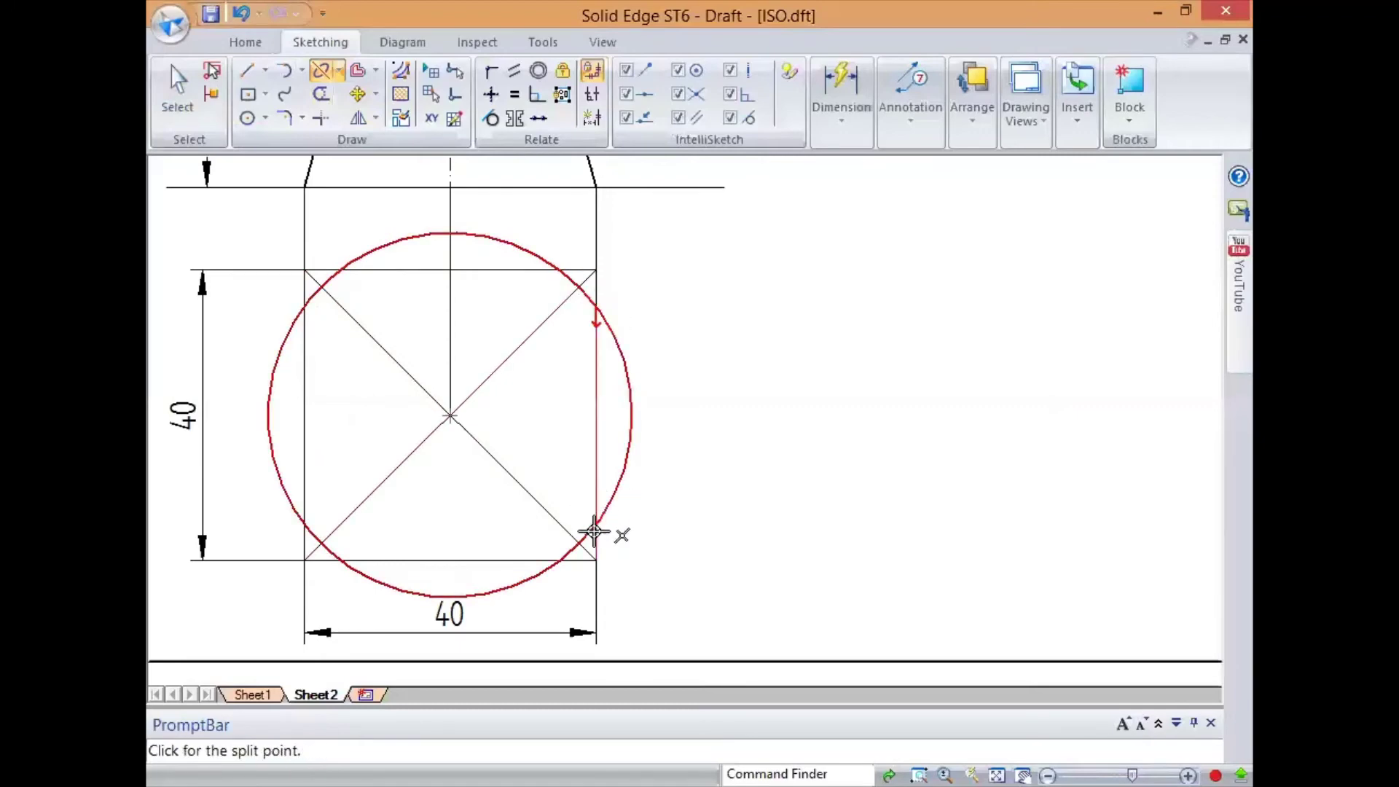
click(595, 524)
click(583, 547)
click(583, 548)
Split the circle and the short arc at the lower corner intersections.
click(570, 562)
click(562, 559)
click(344, 566)
click(338, 561)
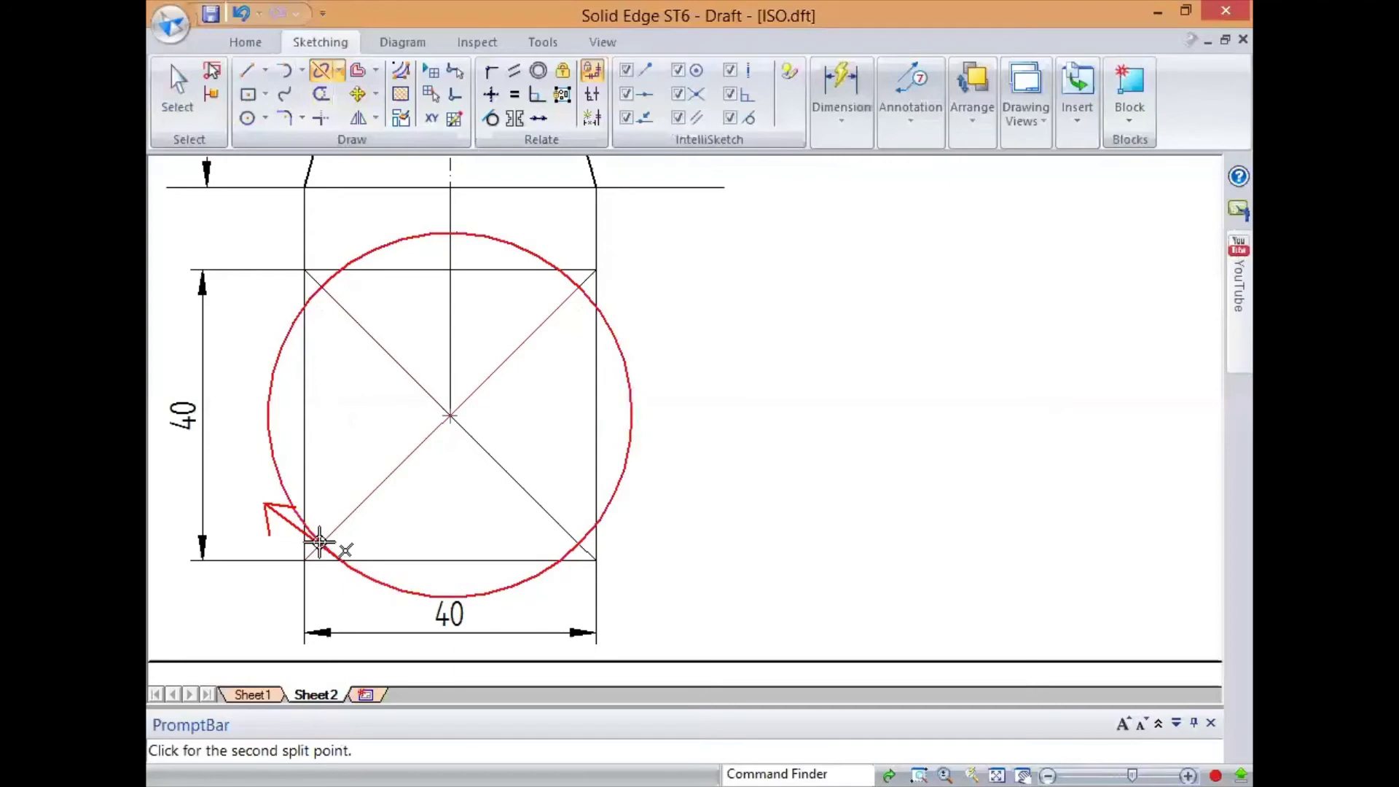
click(321, 561)
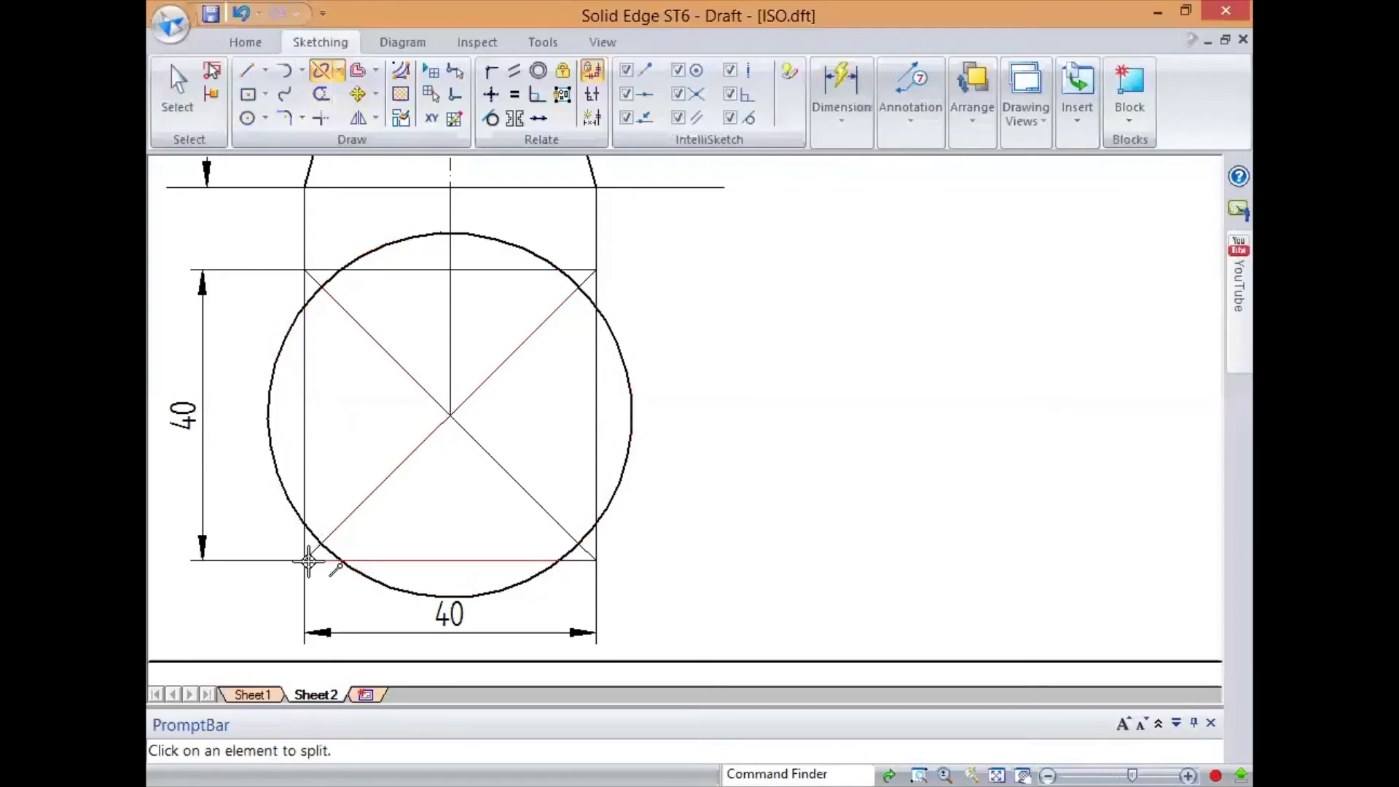
click(302, 519)
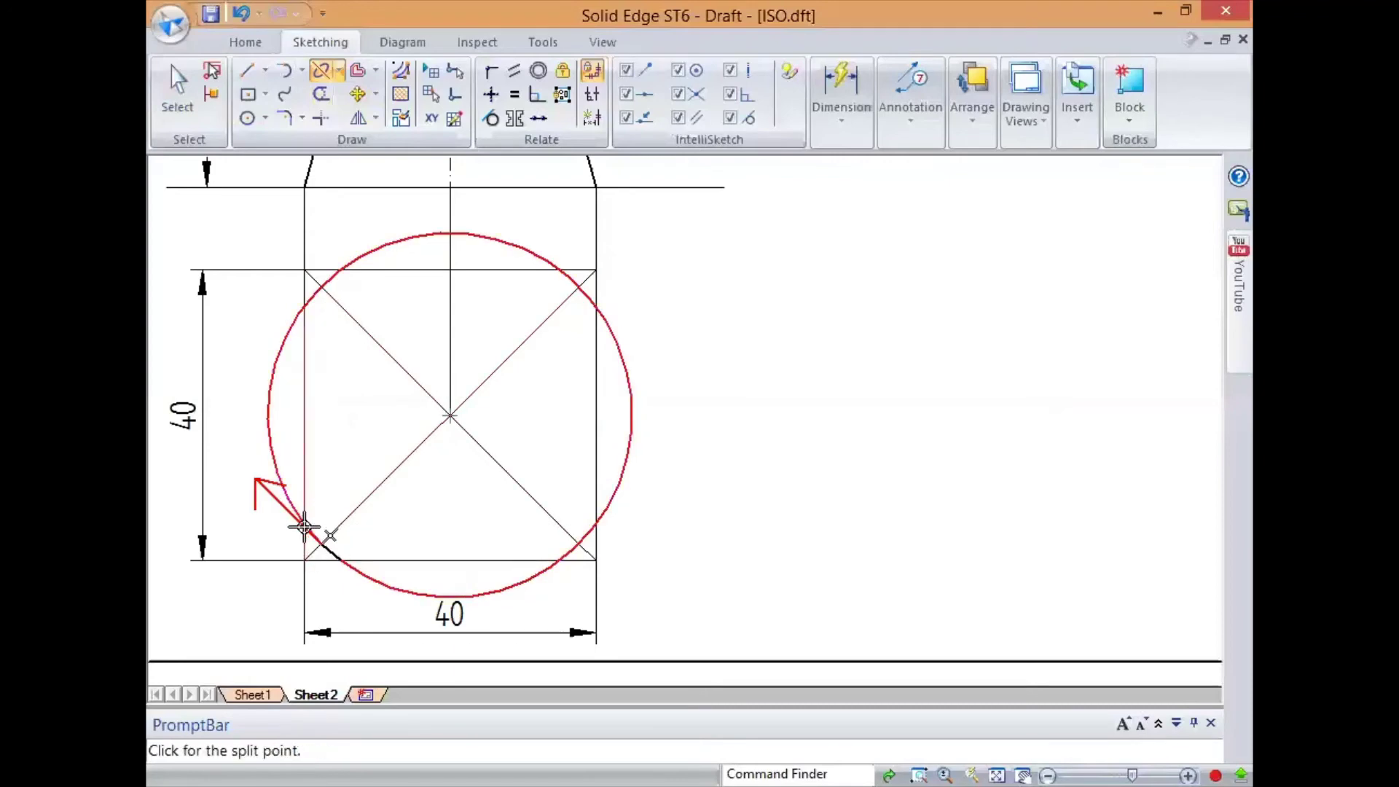
click(304, 526)
click(321, 538)
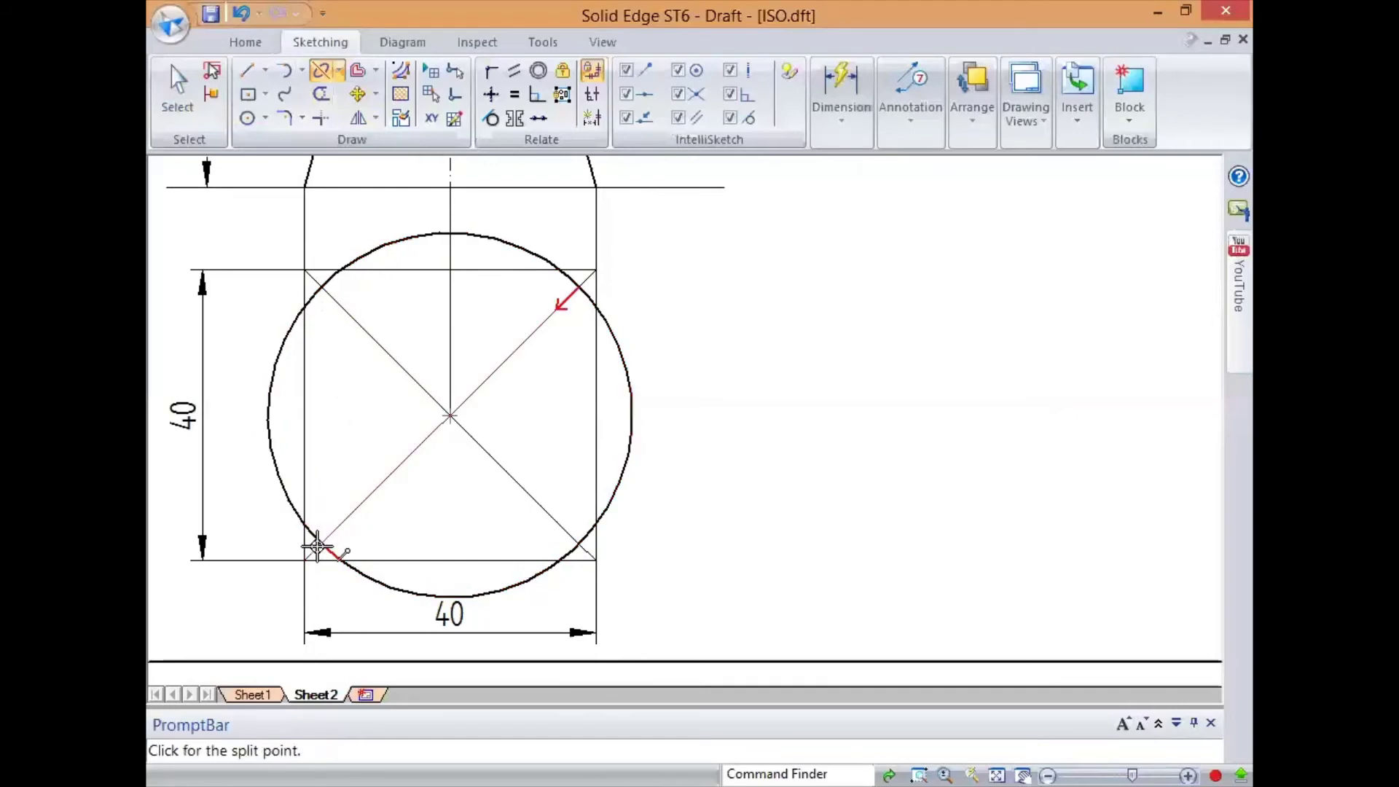
click(319, 542)
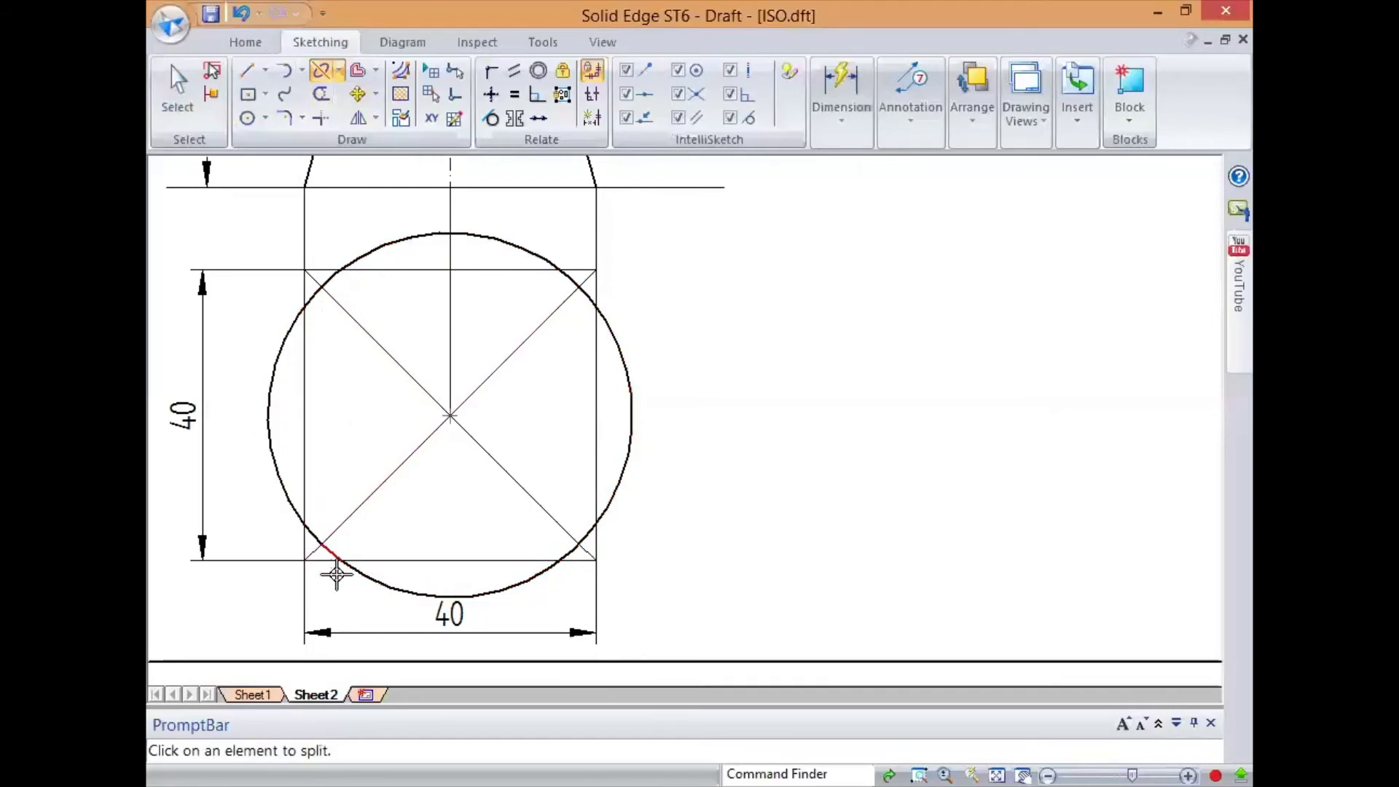
key(Escape)
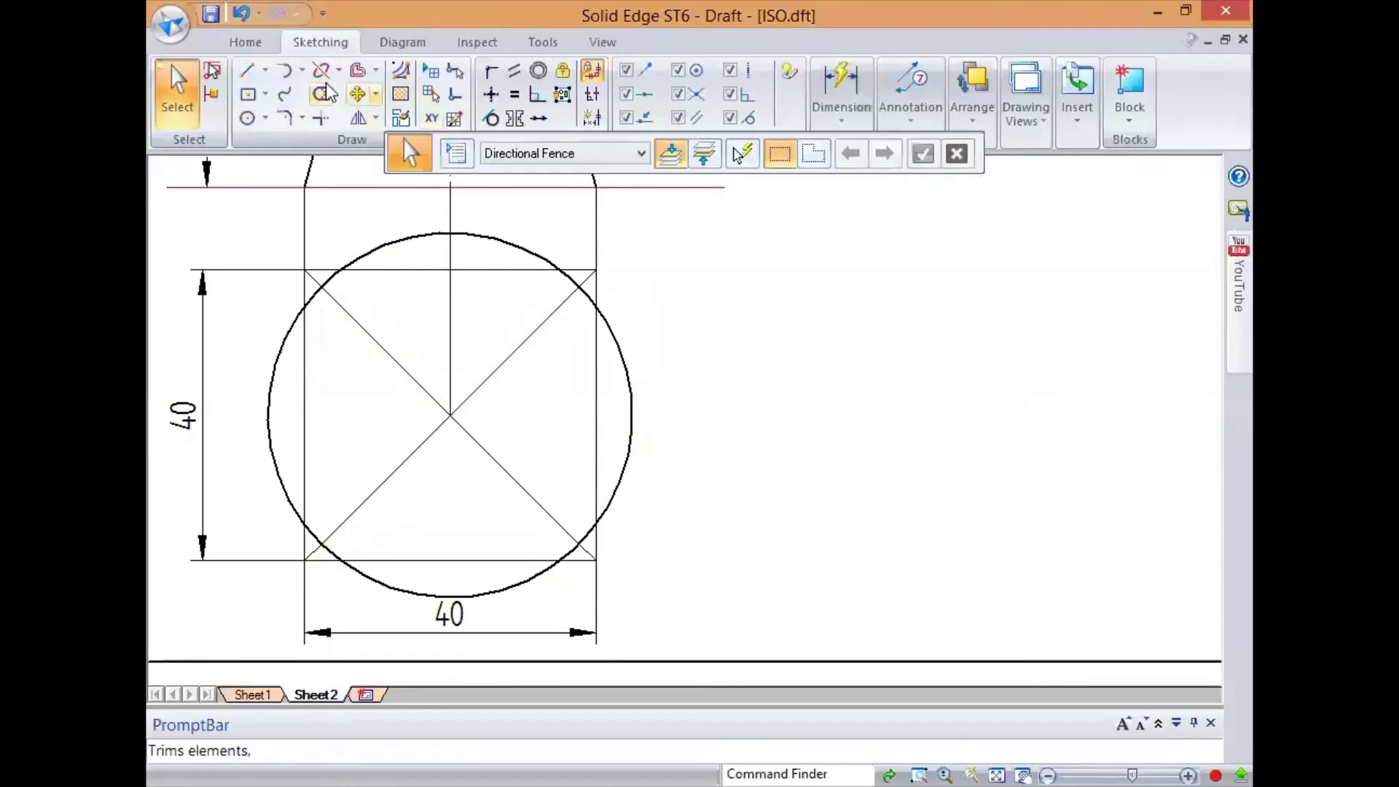
Split the square's bottom line and lower left side where they meet the circle.
key(Return)
click(339, 559)
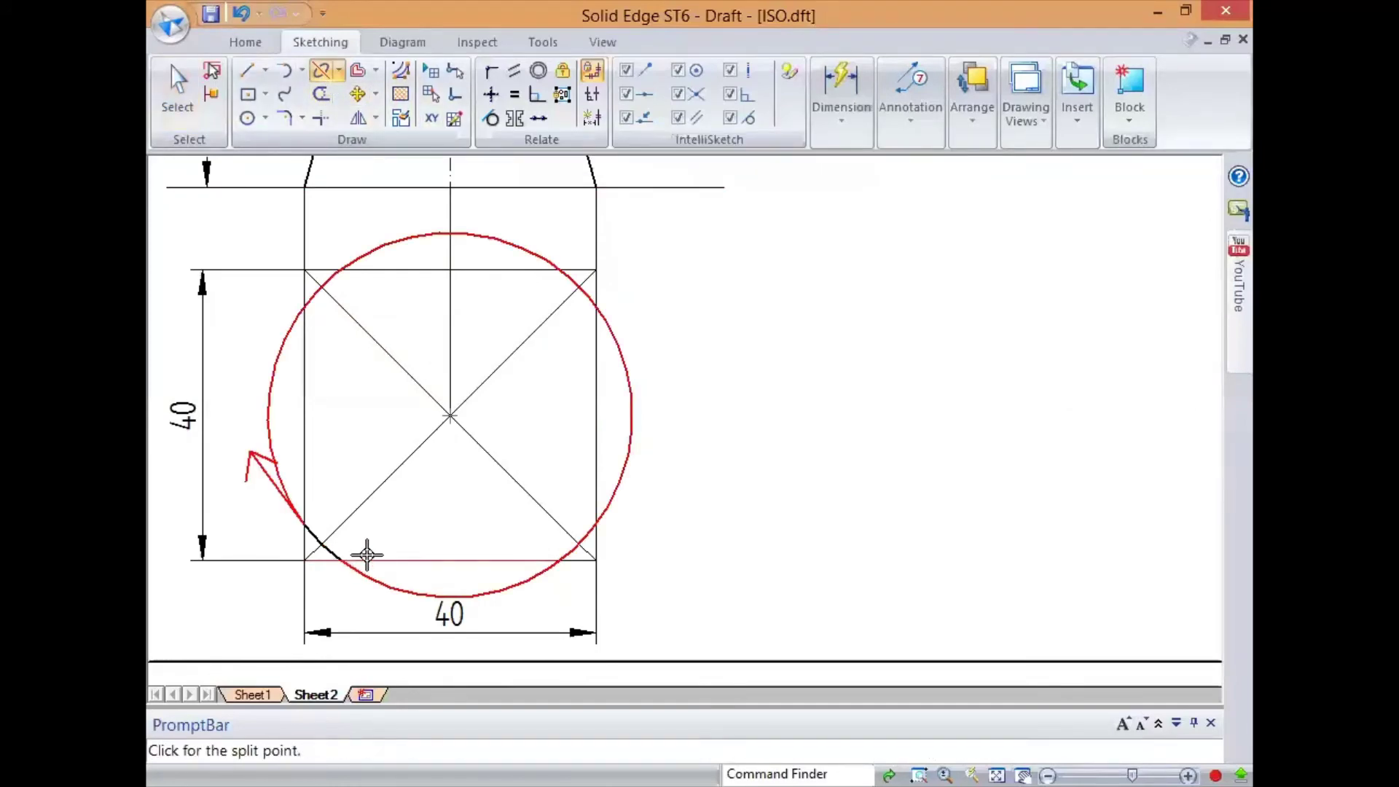
click(367, 560)
key(Escape)
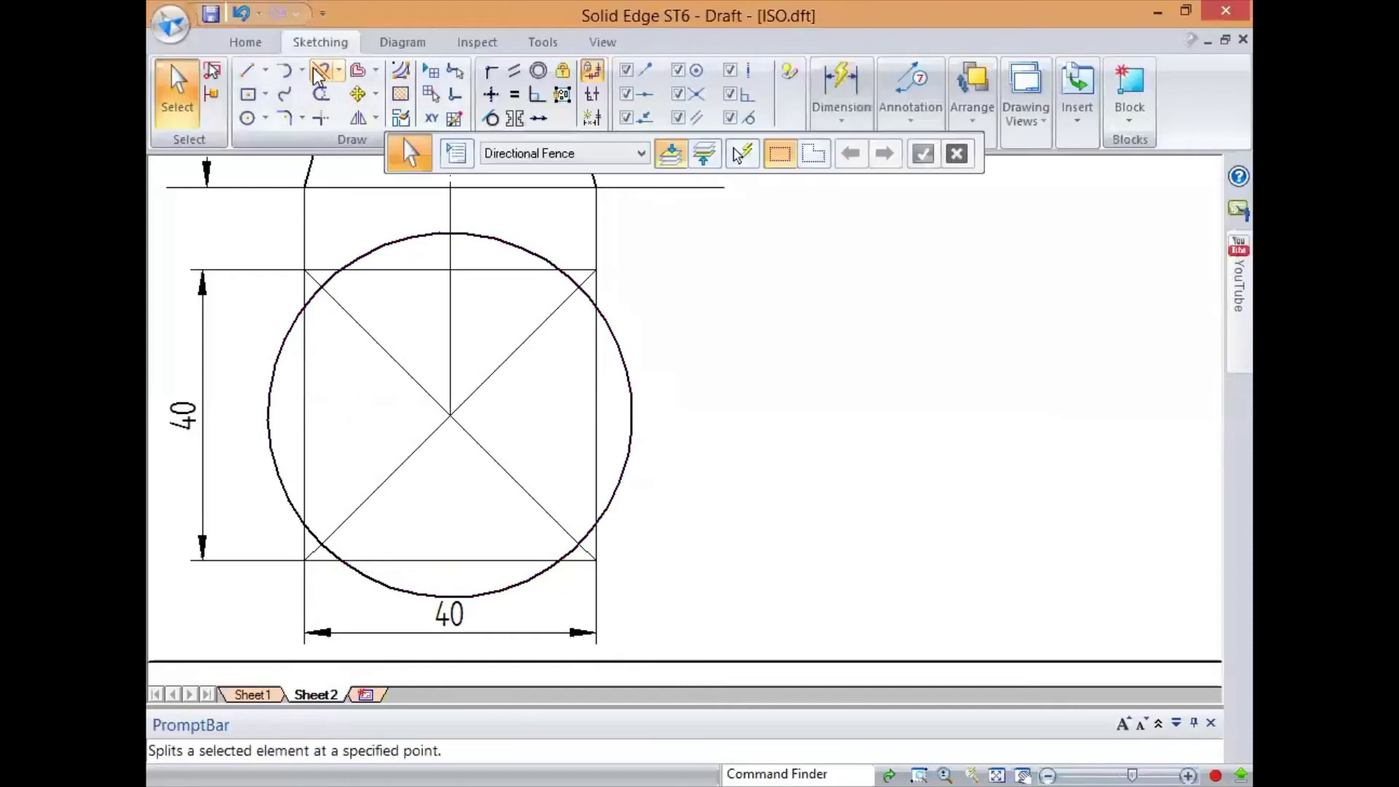
click(318, 73)
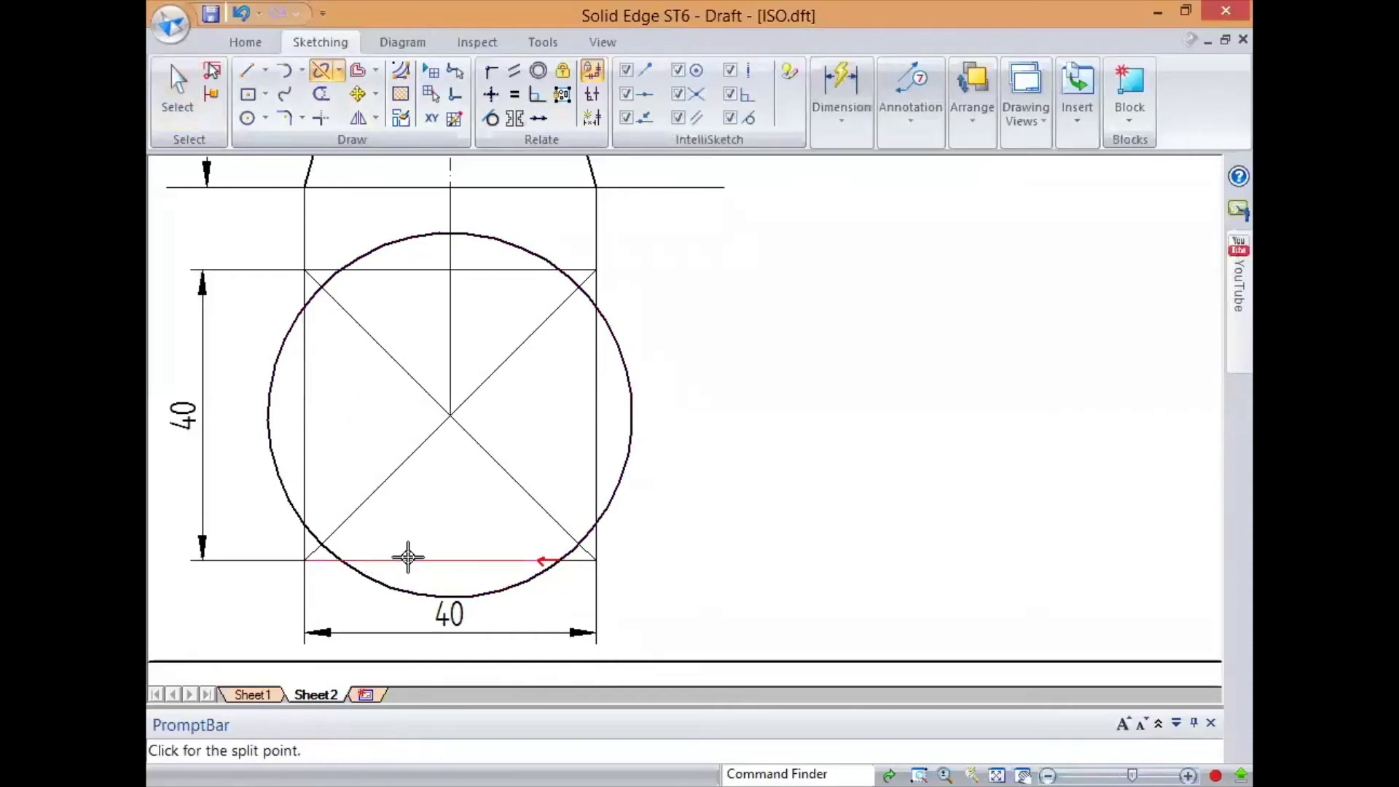
click(339, 559)
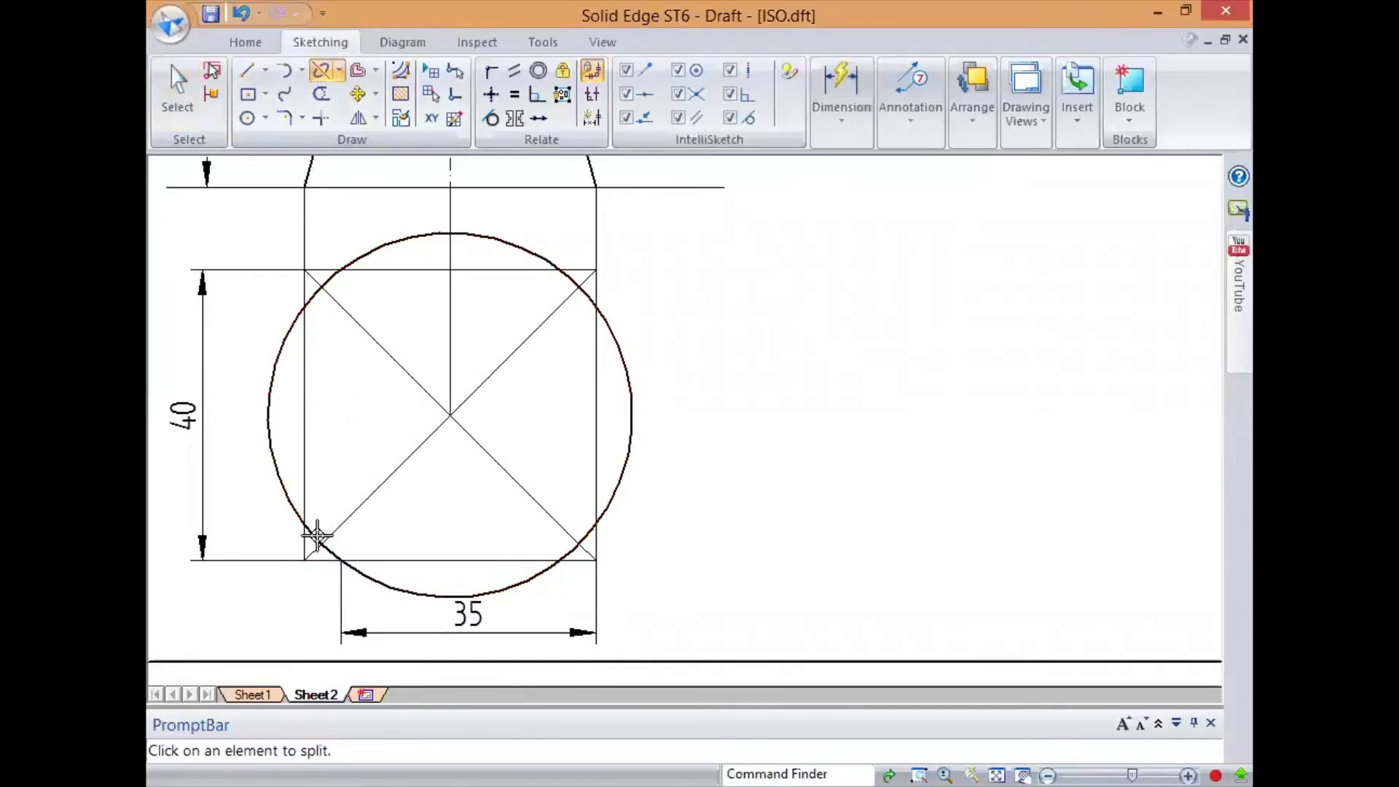
click(306, 497)
click(305, 526)
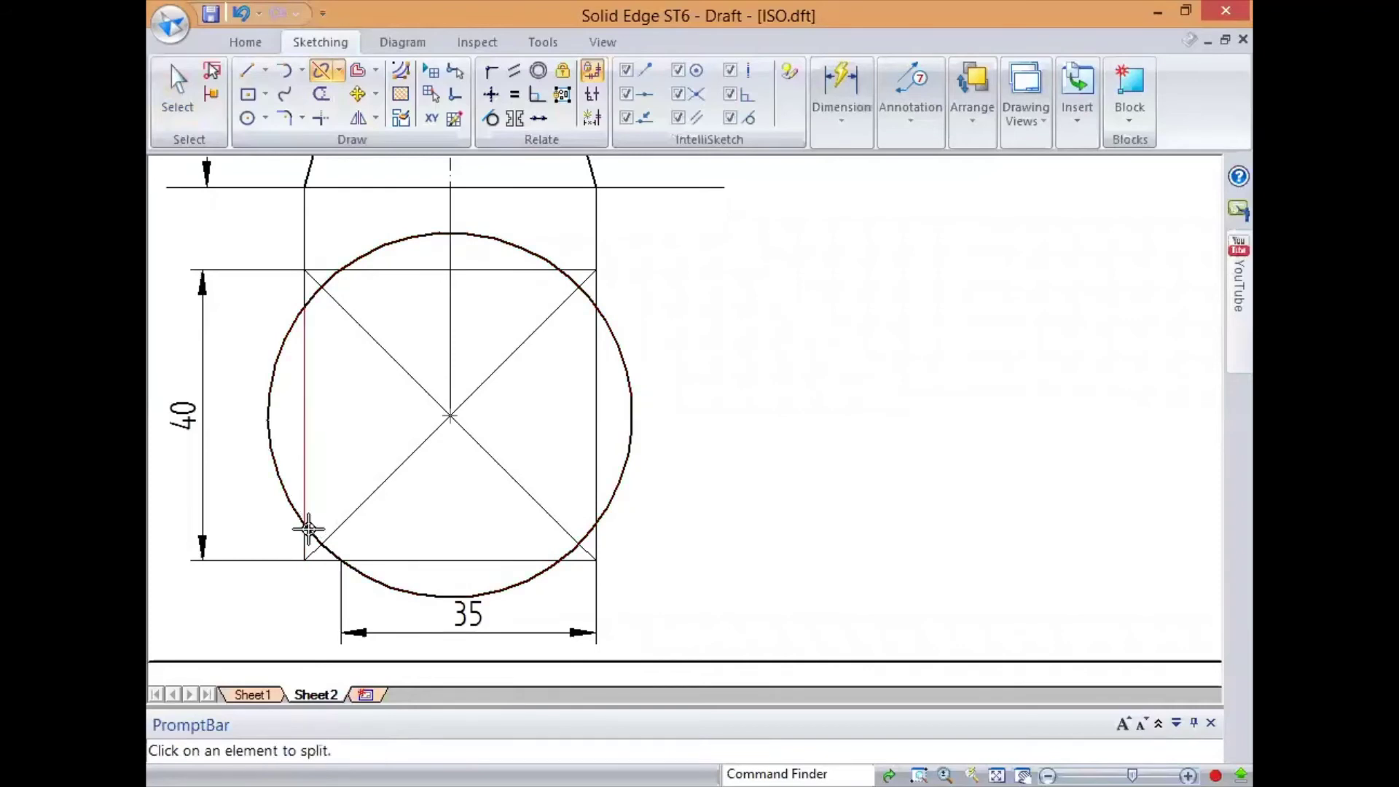
key(Escape)
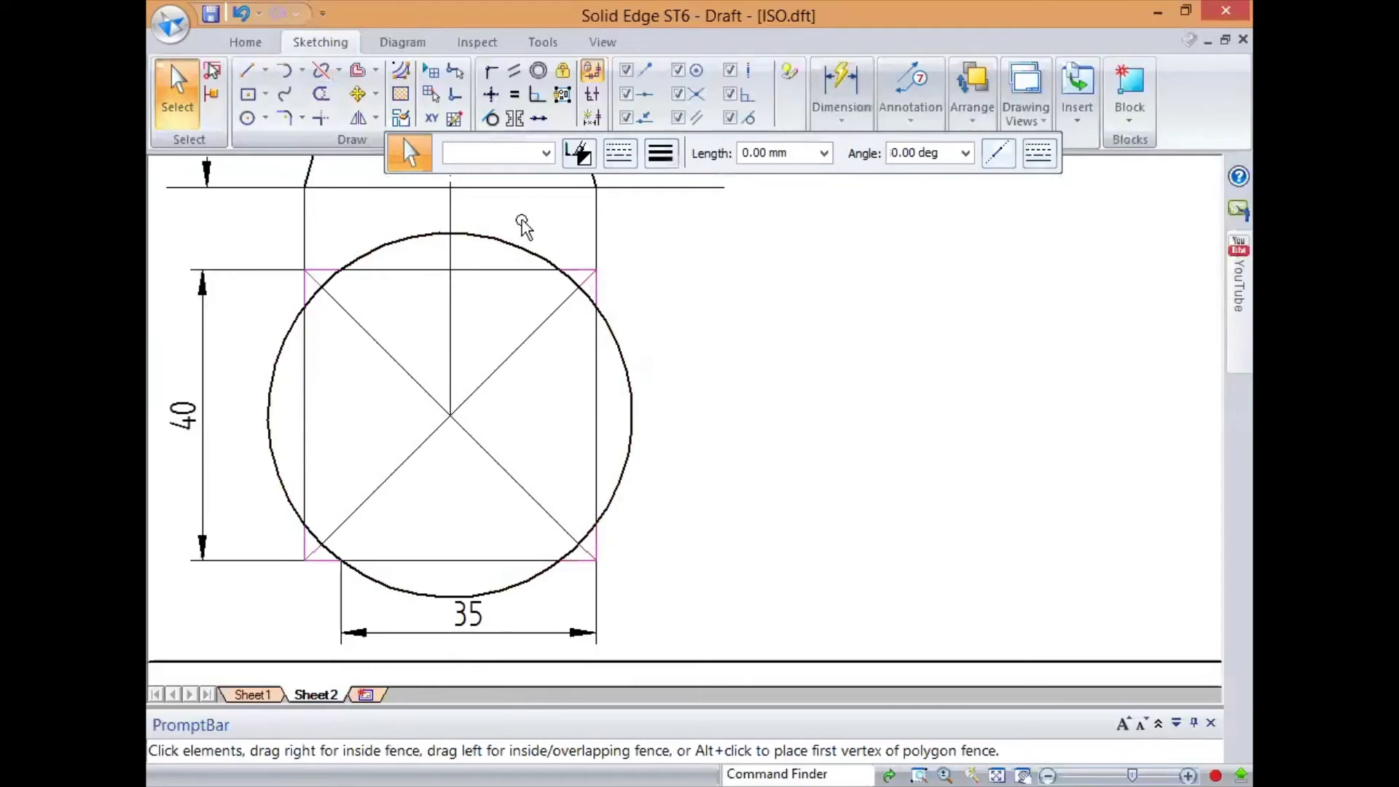
Set 0.50 mm width and select the square's edges, both diagonals and the vertical centre line.
click(666, 157)
click(704, 238)
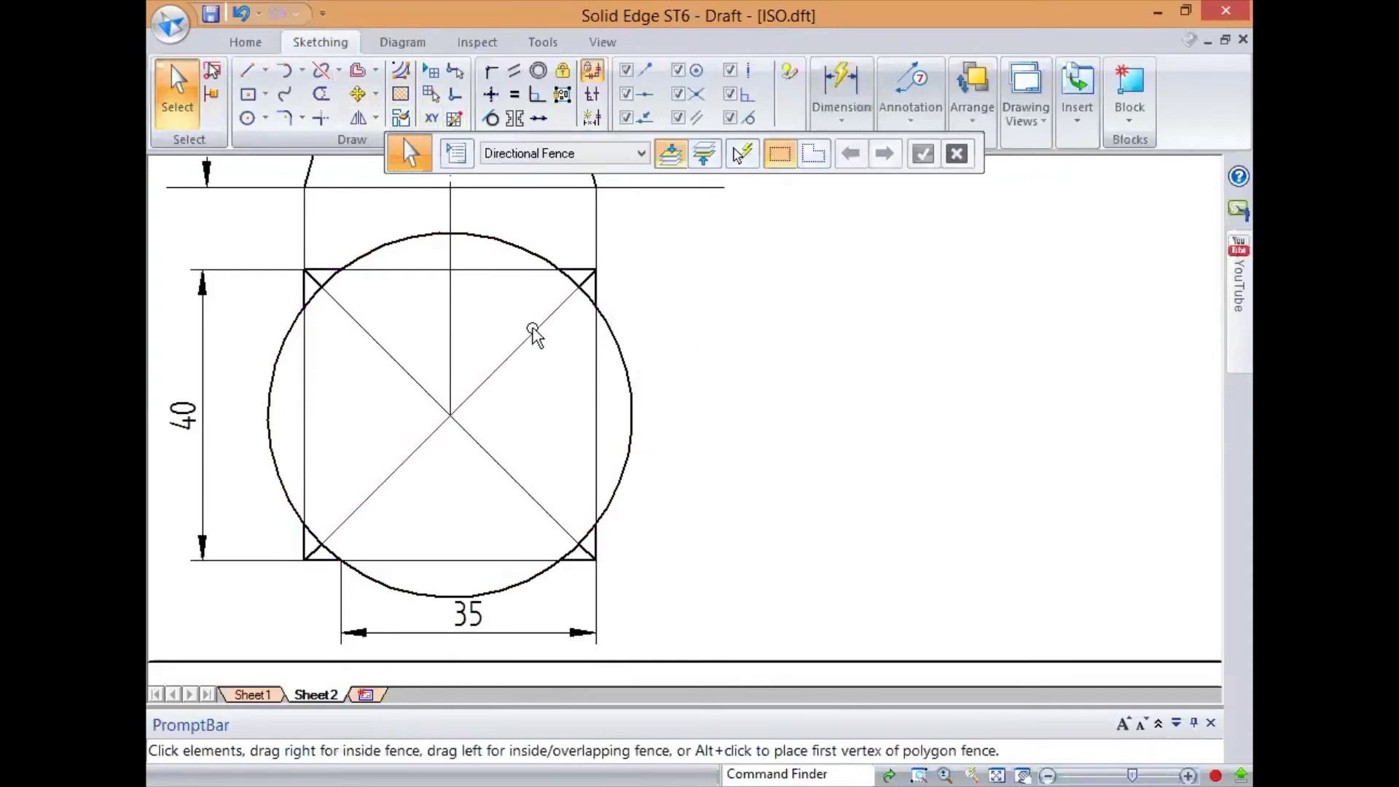
click(537, 327)
ctrl+click(498, 267)
ctrl+click(407, 374)
ctrl+click(478, 560)
ctrl+click(305, 427)
ctrl+click(596, 409)
ctrl+click(451, 348)
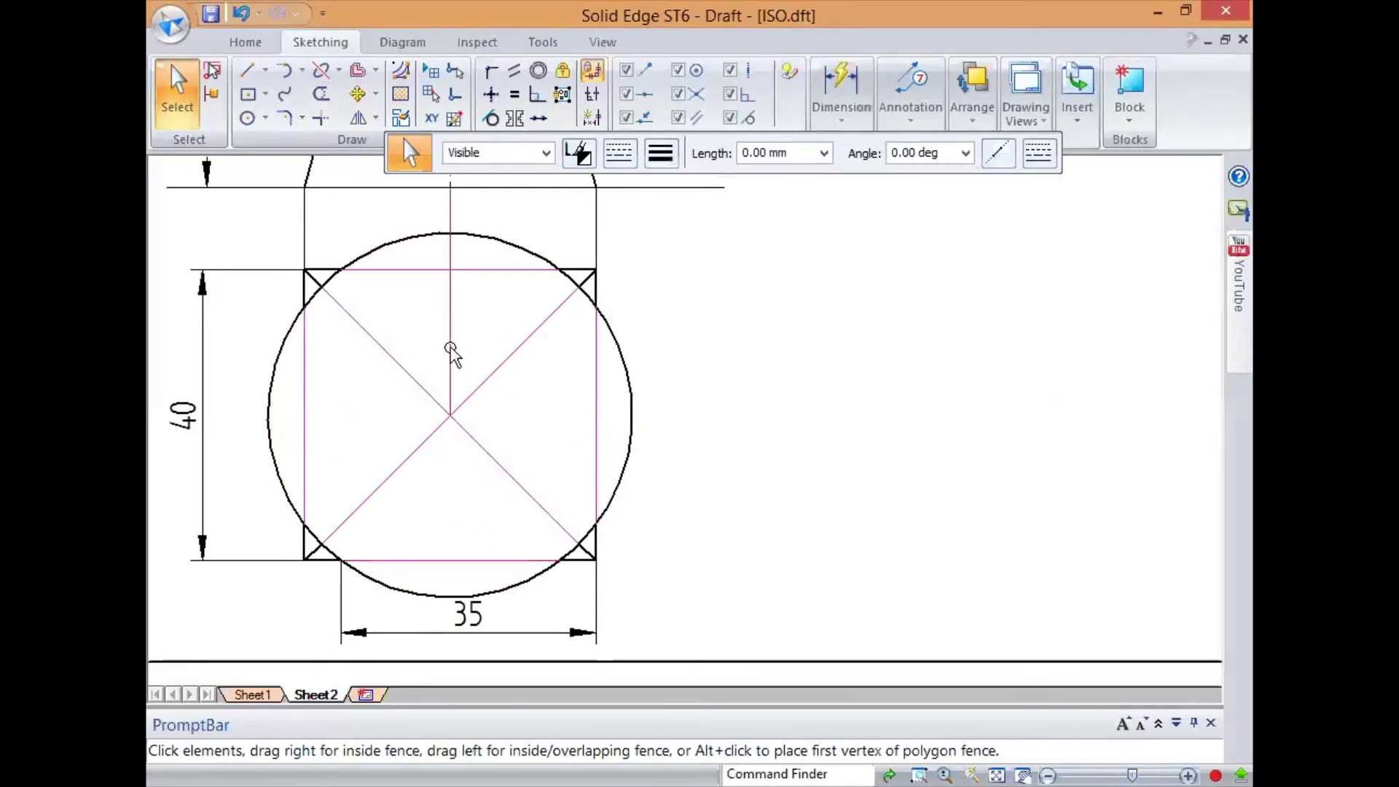
Colour the selected square edges and diagonals Lt Gray.
click(593, 159)
click(584, 156)
click(584, 156)
click(619, 206)
click(712, 406)
scroll(712, 406, down, 3)
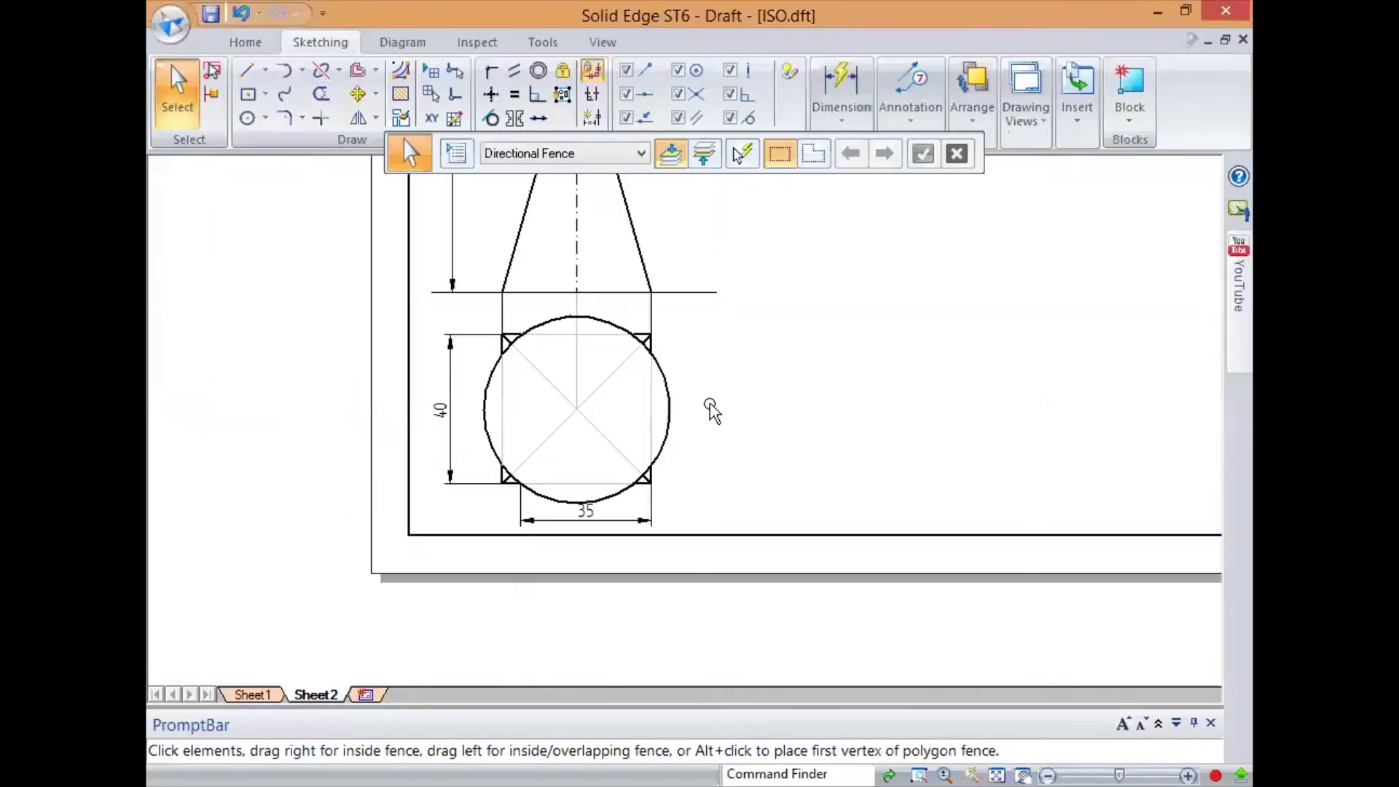
scroll(712, 406, down, 1)
scroll(712, 406, up, 2)
scroll(711, 406, up, 2)
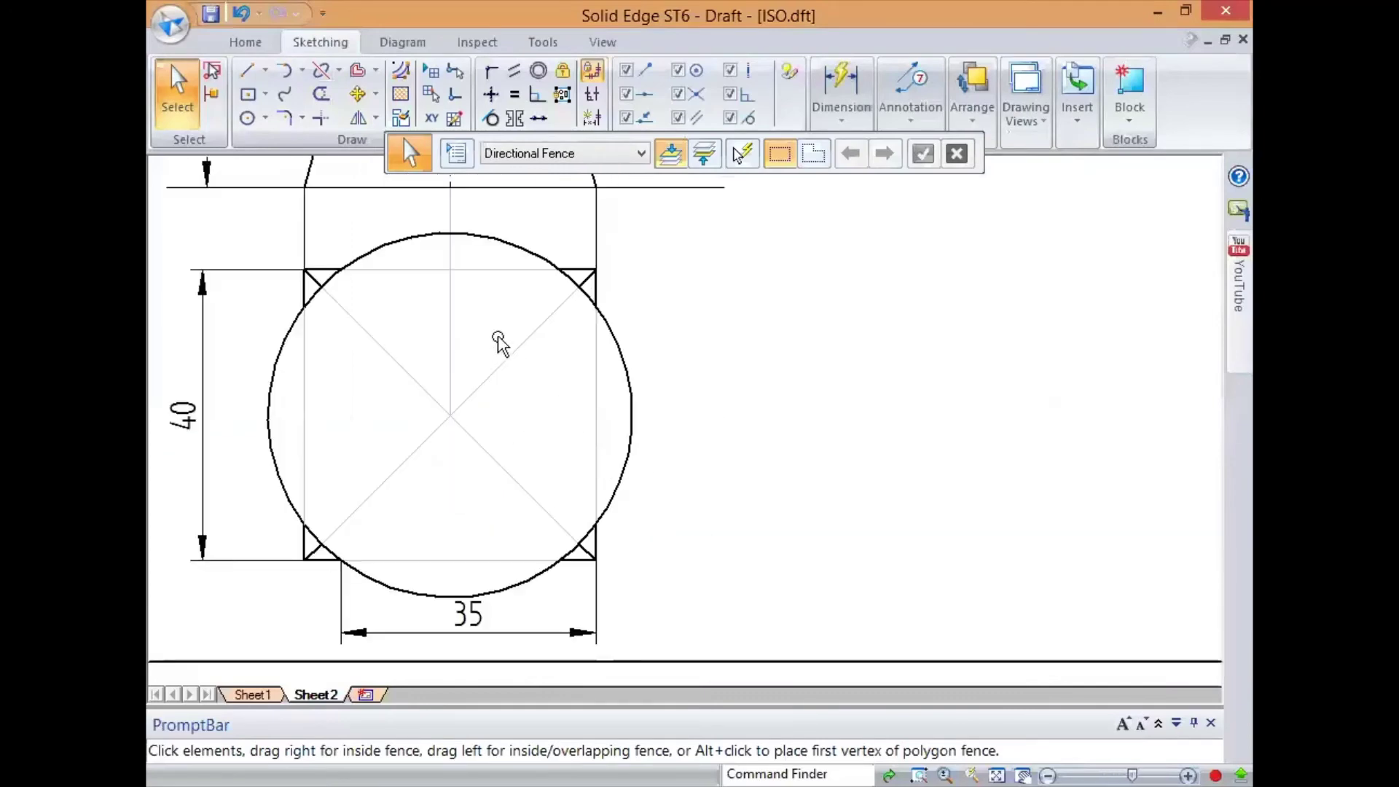
Make the square's edges and diagonal 0.50 mm dashed hidden lines, then fit the sheet.
click(502, 274)
ctrl+click(368, 332)
ctrl+click(303, 364)
ctrl+click(369, 557)
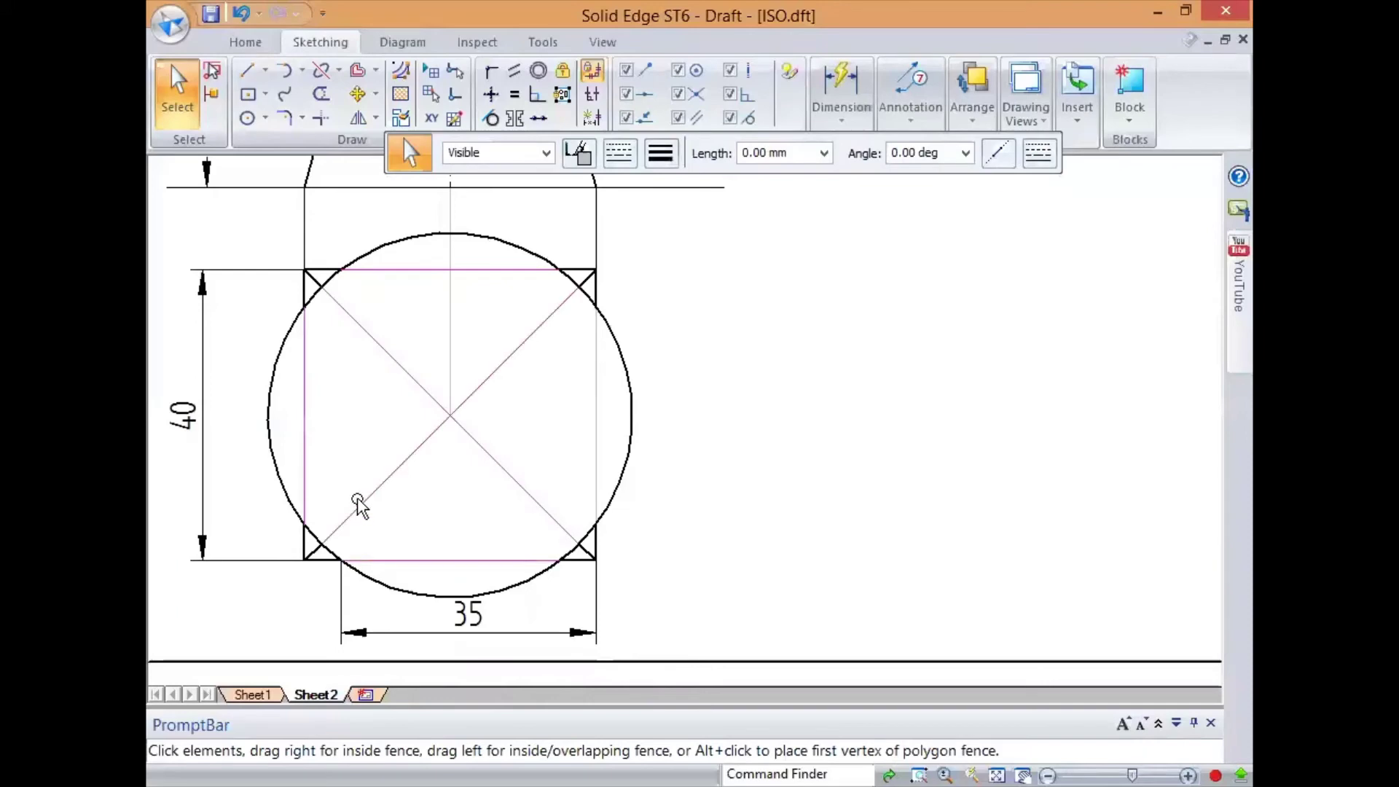
ctrl+click(596, 408)
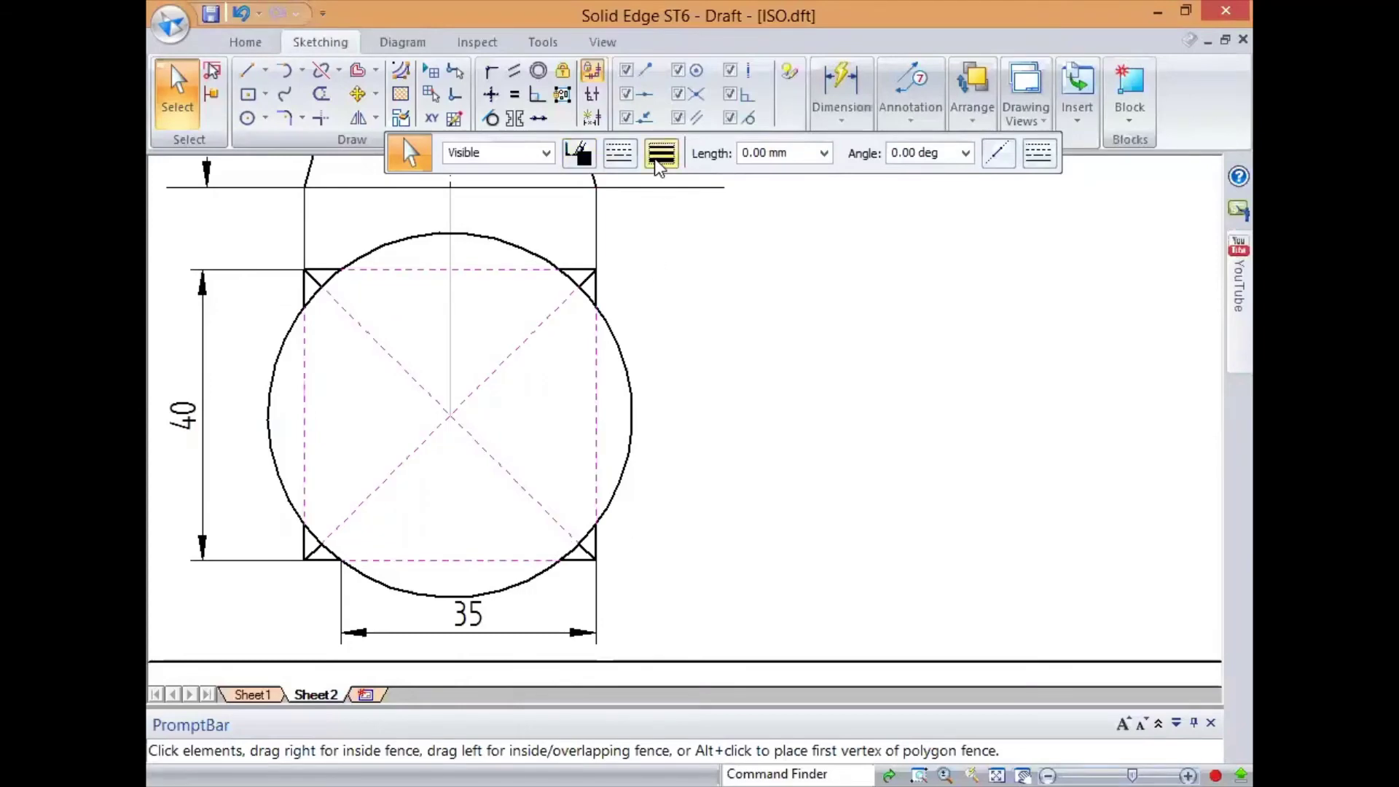
click(679, 236)
click(698, 342)
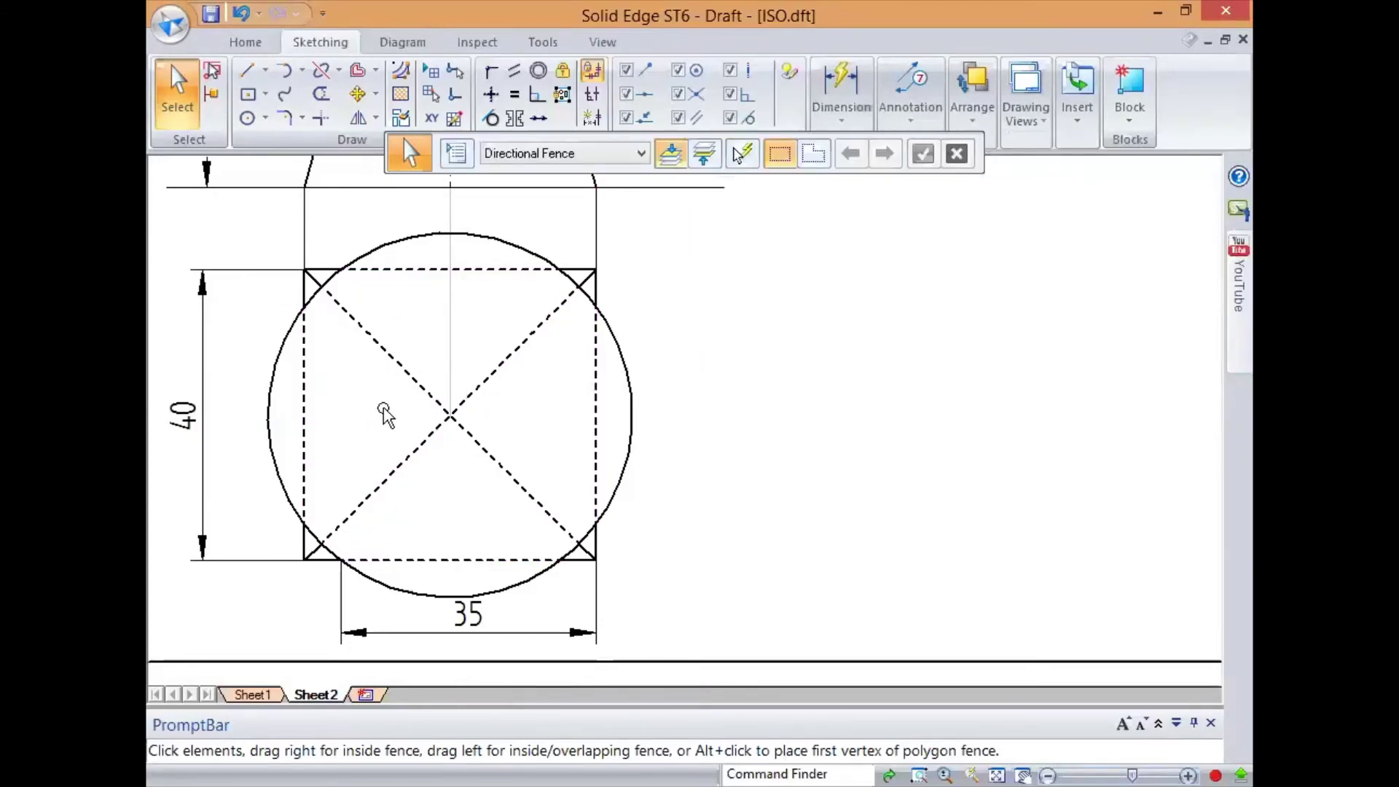
click(386, 361)
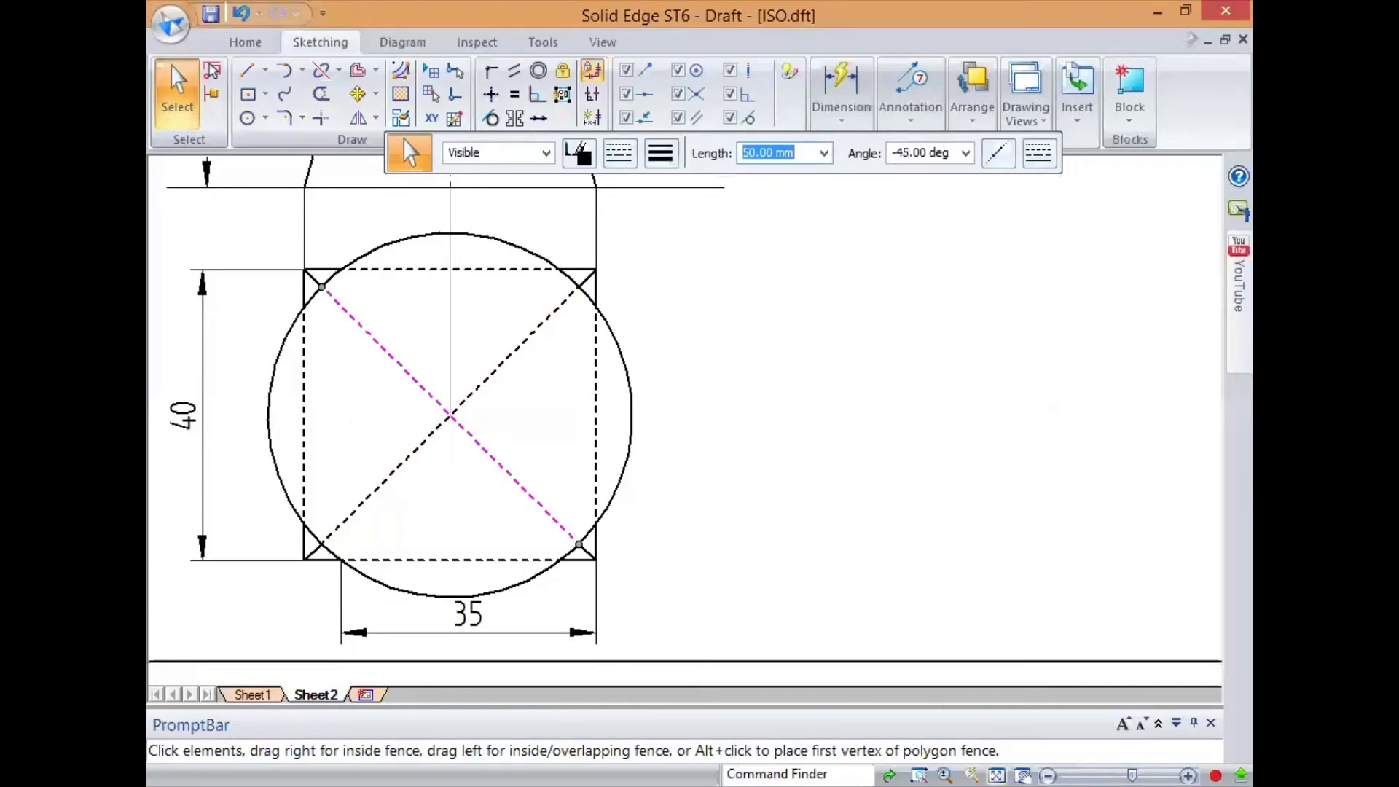
middle_click(524, 379)
middle_click(525, 378)
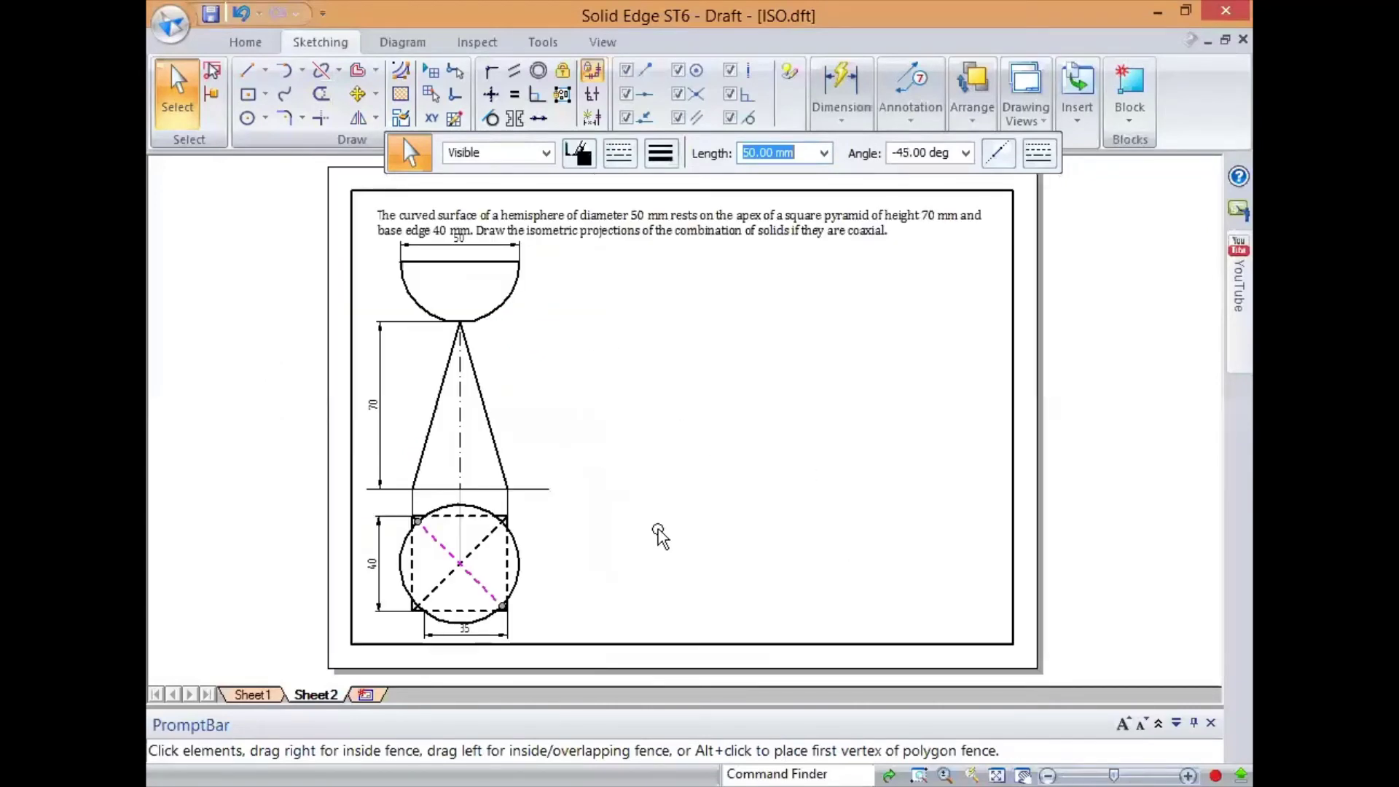
Draw a horizontal base line at the sheet's lower right with 0.13 mm width.
key(Escape)
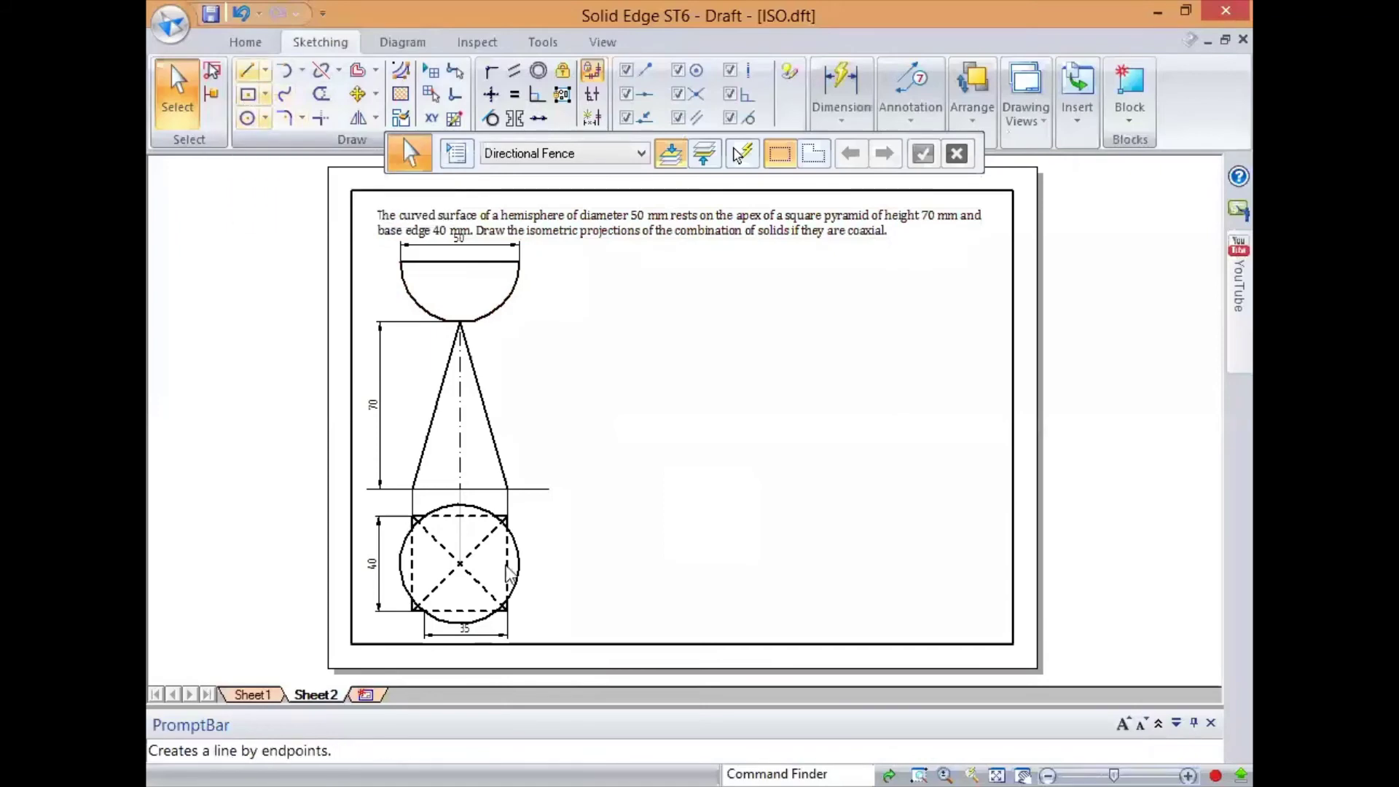
key(l)
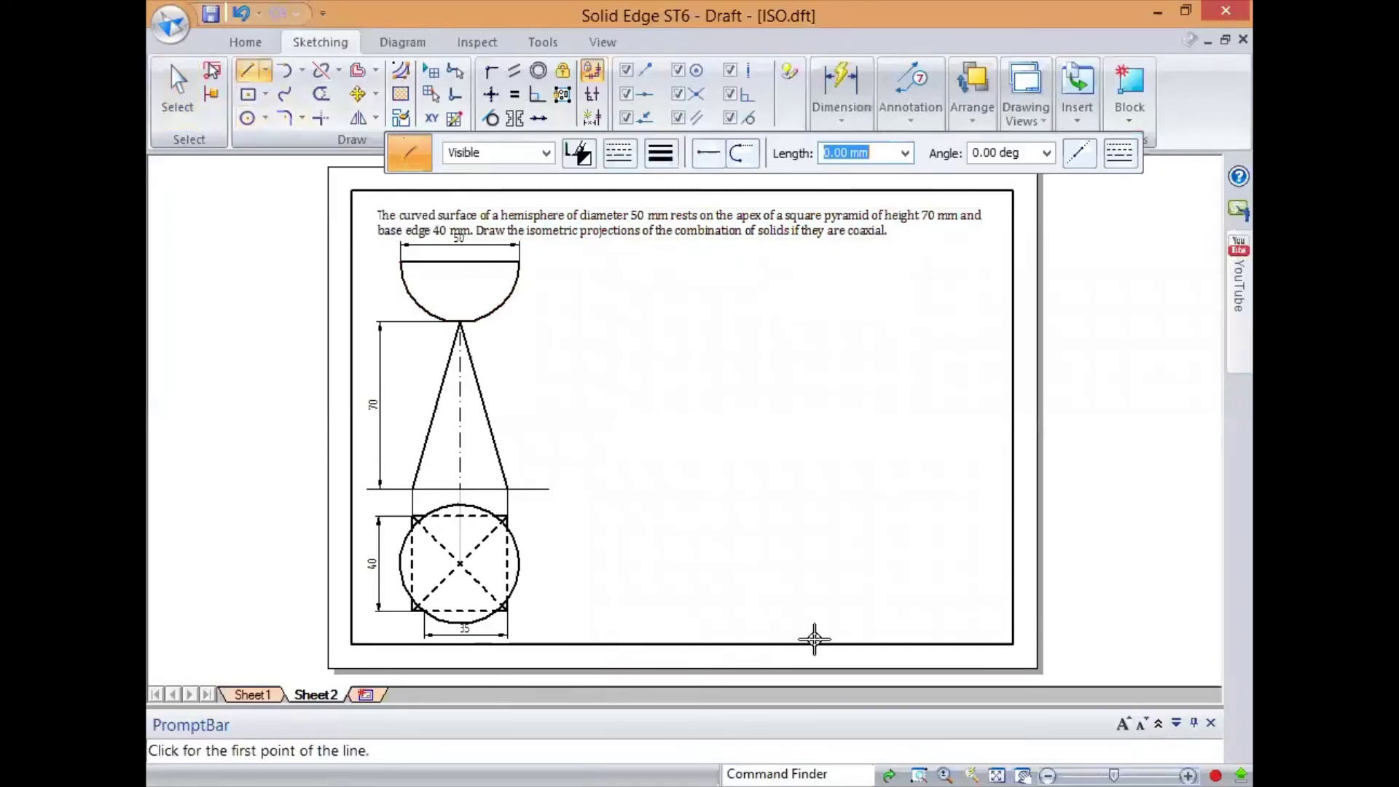
click(954, 624)
click(797, 625)
key(Escape)
click(660, 153)
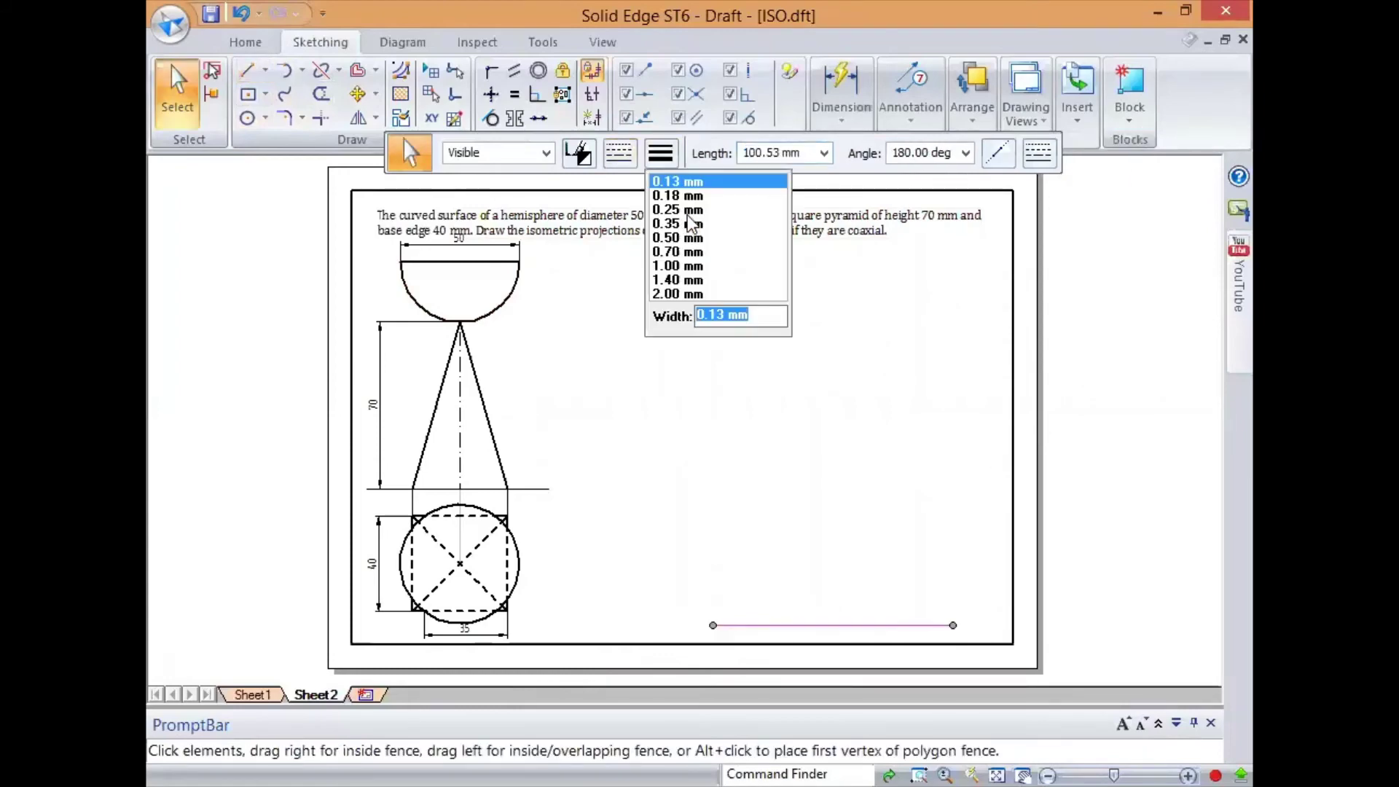
click(692, 181)
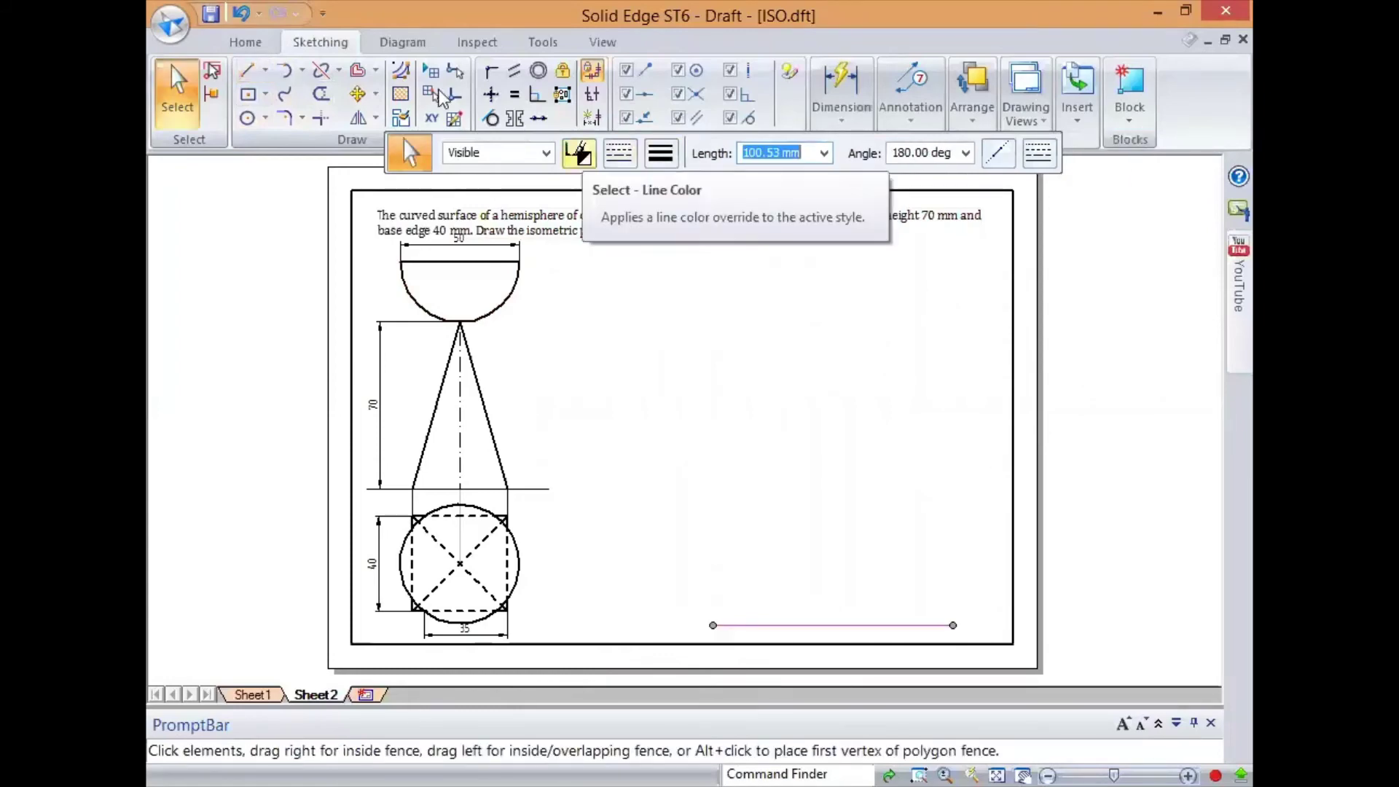
Draw the first 40 mm rhombus edge at 150° from the base line.
click(248, 74)
click(829, 622)
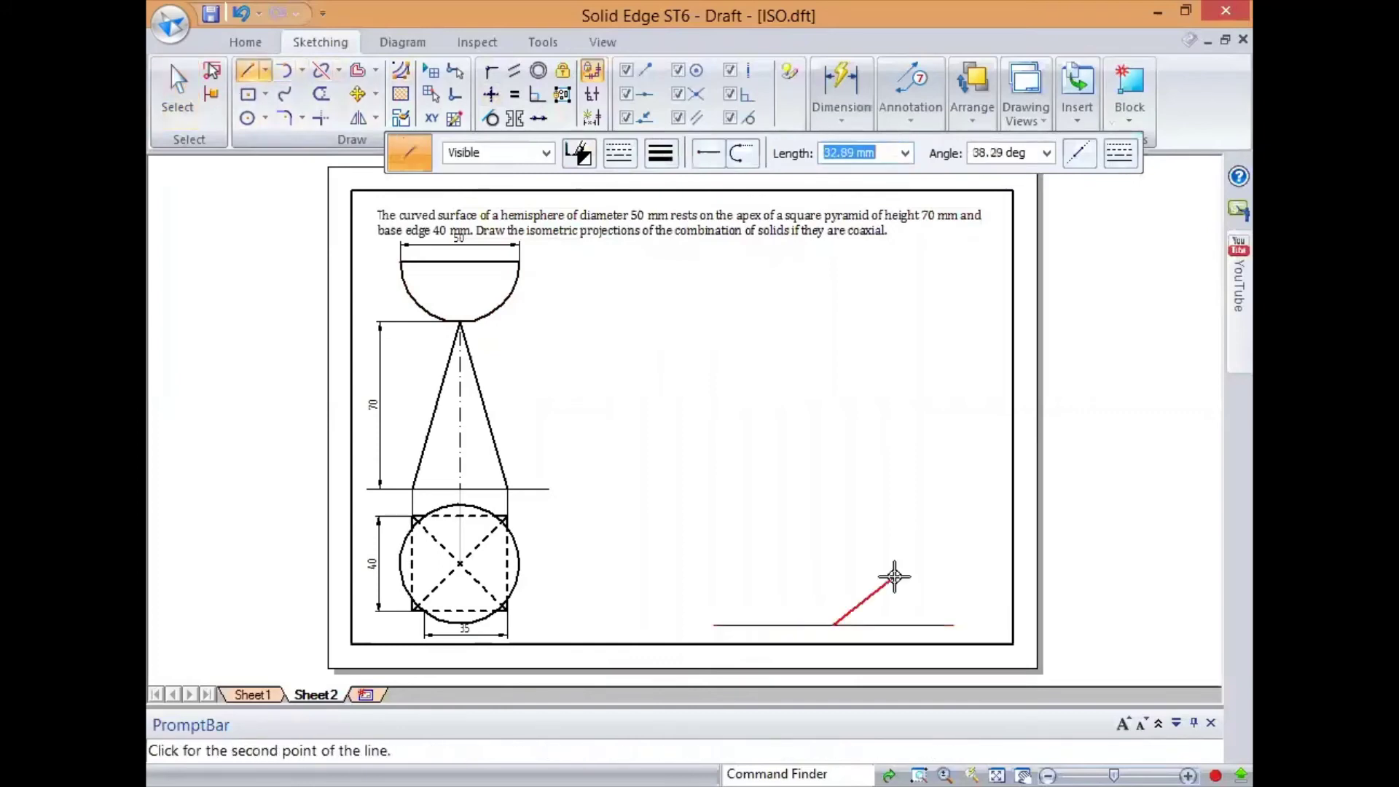
text(40)
key(Tab)
text(3)
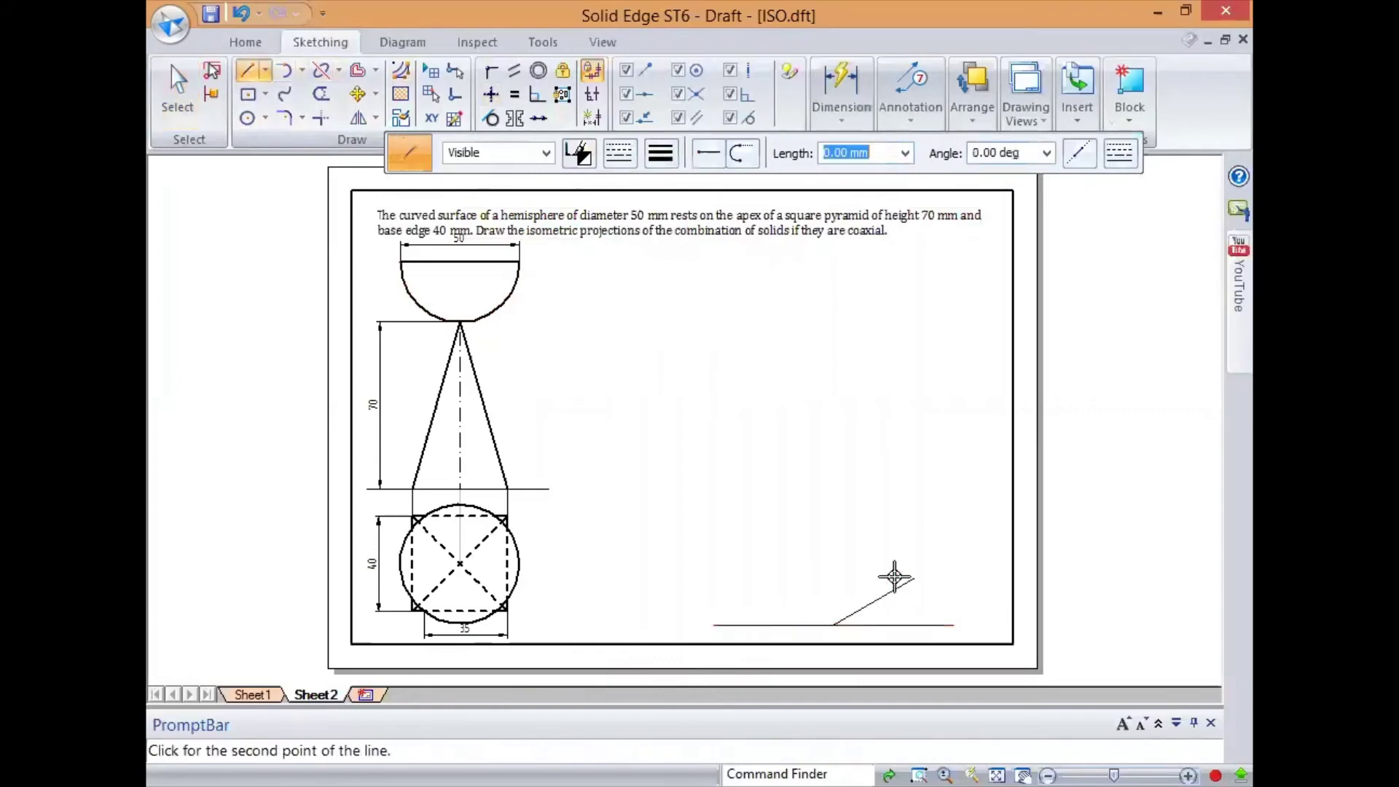
text(40)
key(Tab)
text(150)
key(Tab)
key(Return)
Add the remaining 40 mm rhombus edges, correcting a 410 entry, and close the rhombus.
text(410)
key(Tab)
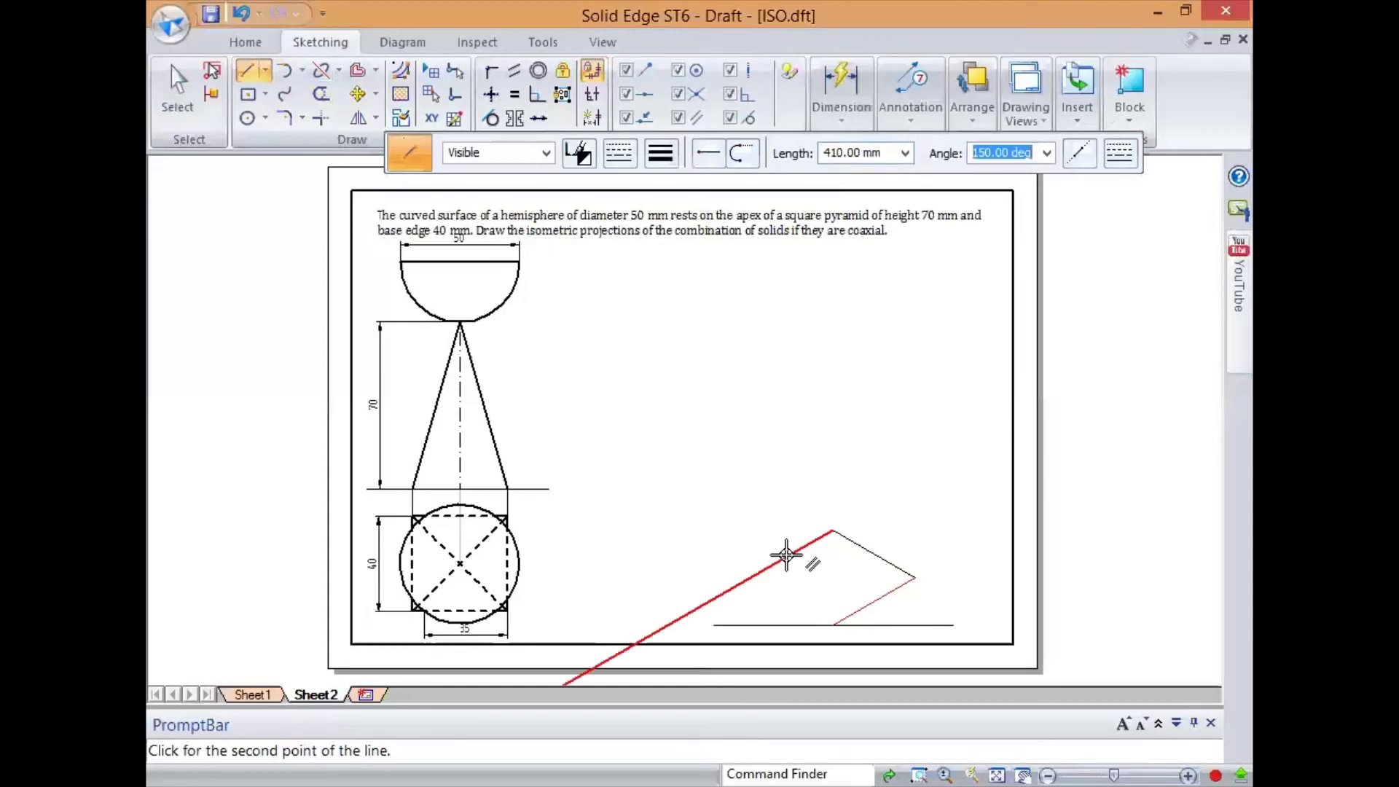
click(859, 155)
text(40)
key(Tab)
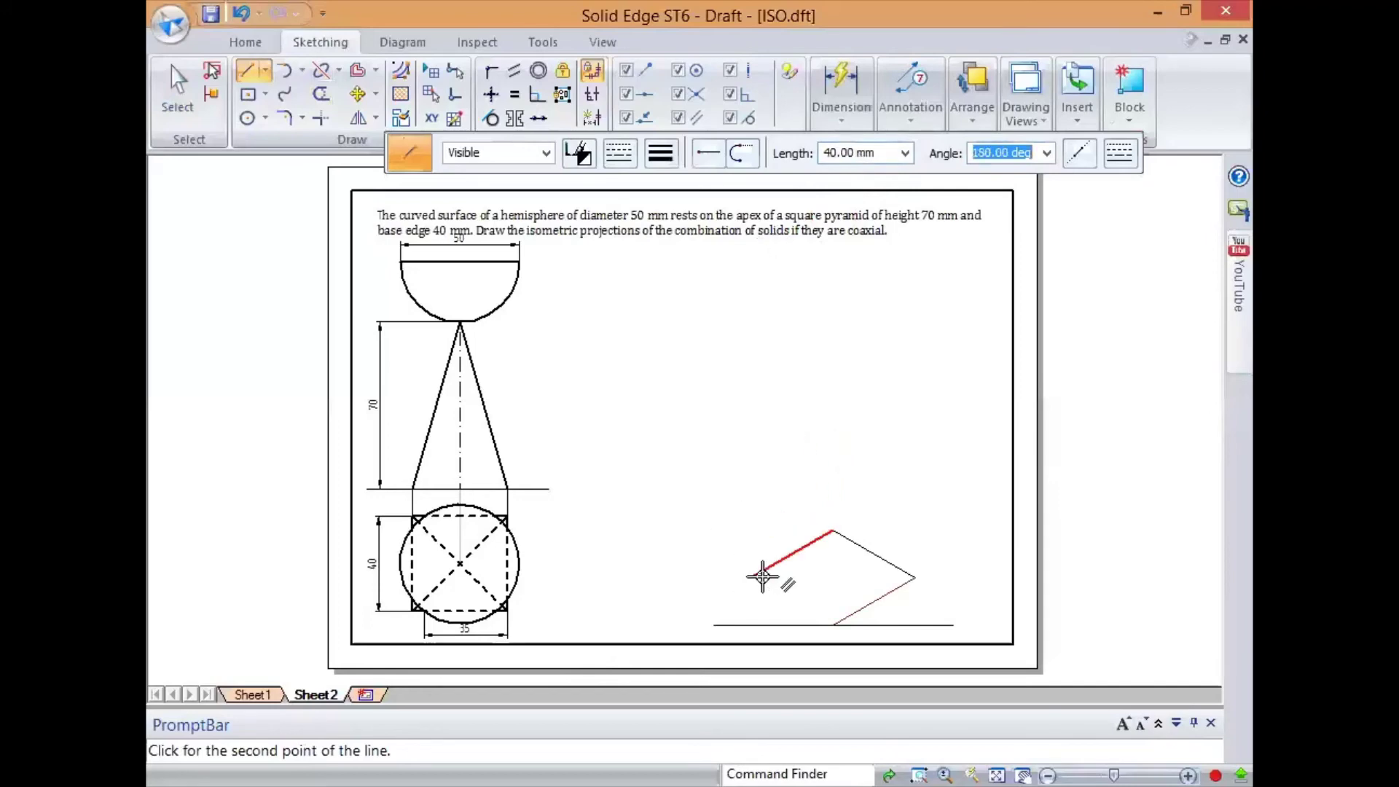
click(762, 577)
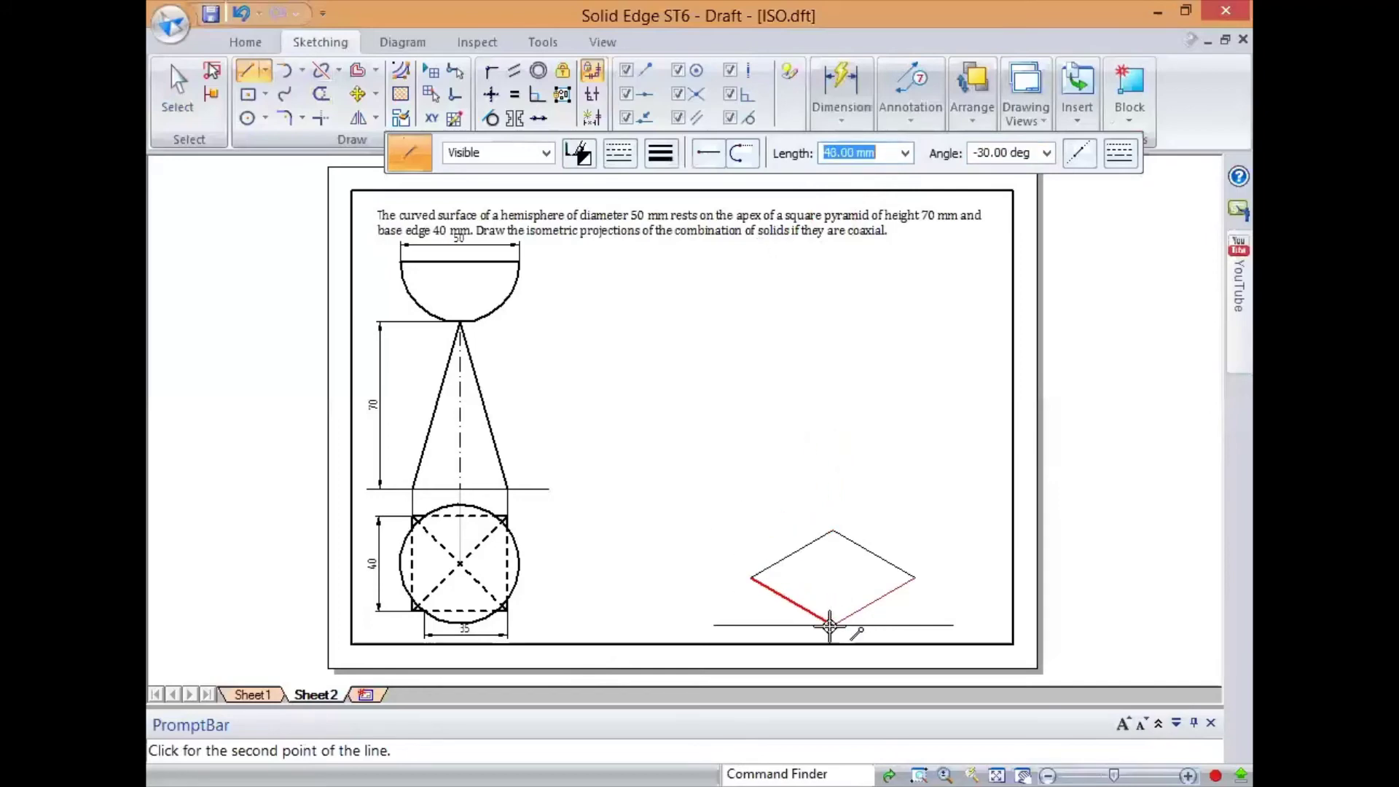
click(830, 625)
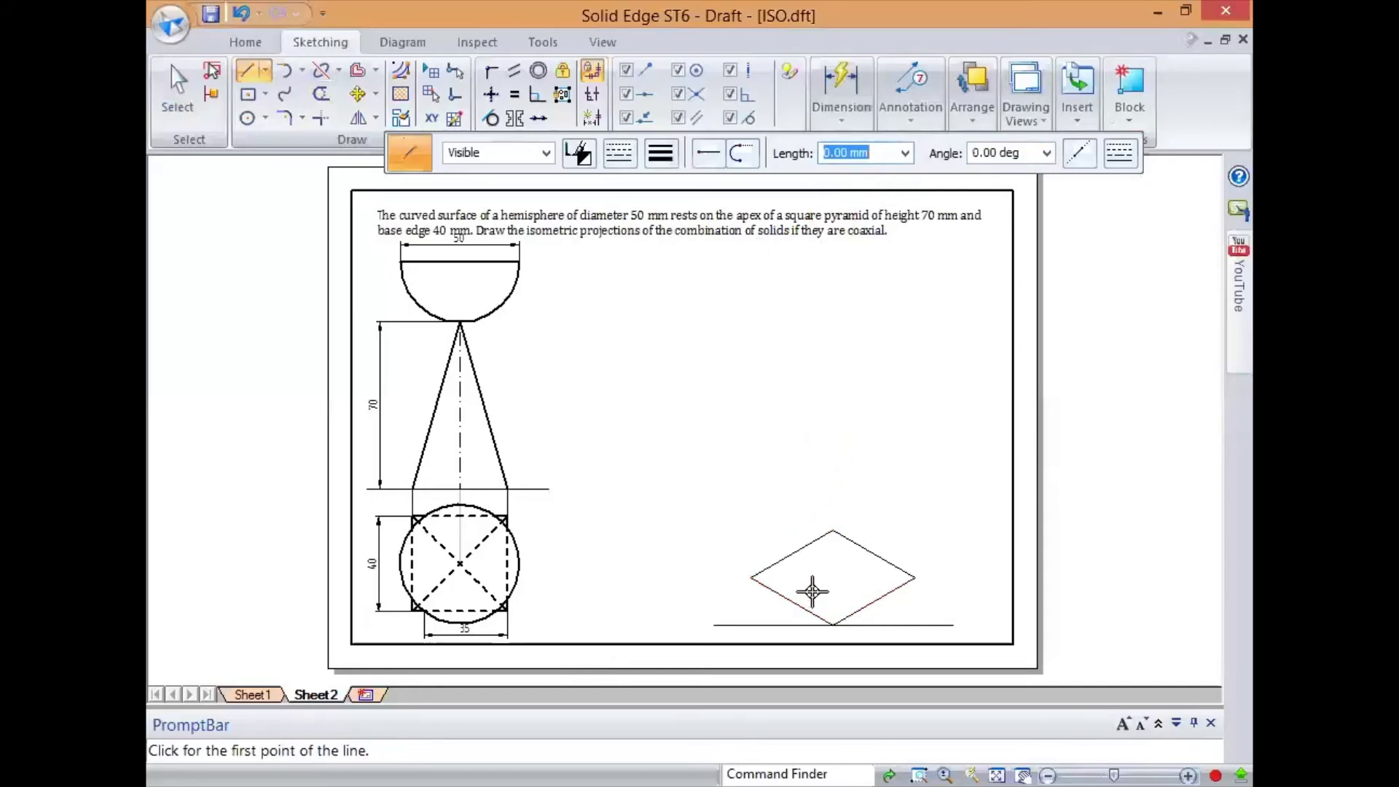
scroll(818, 587, up, 4)
scroll(840, 572, down, 2)
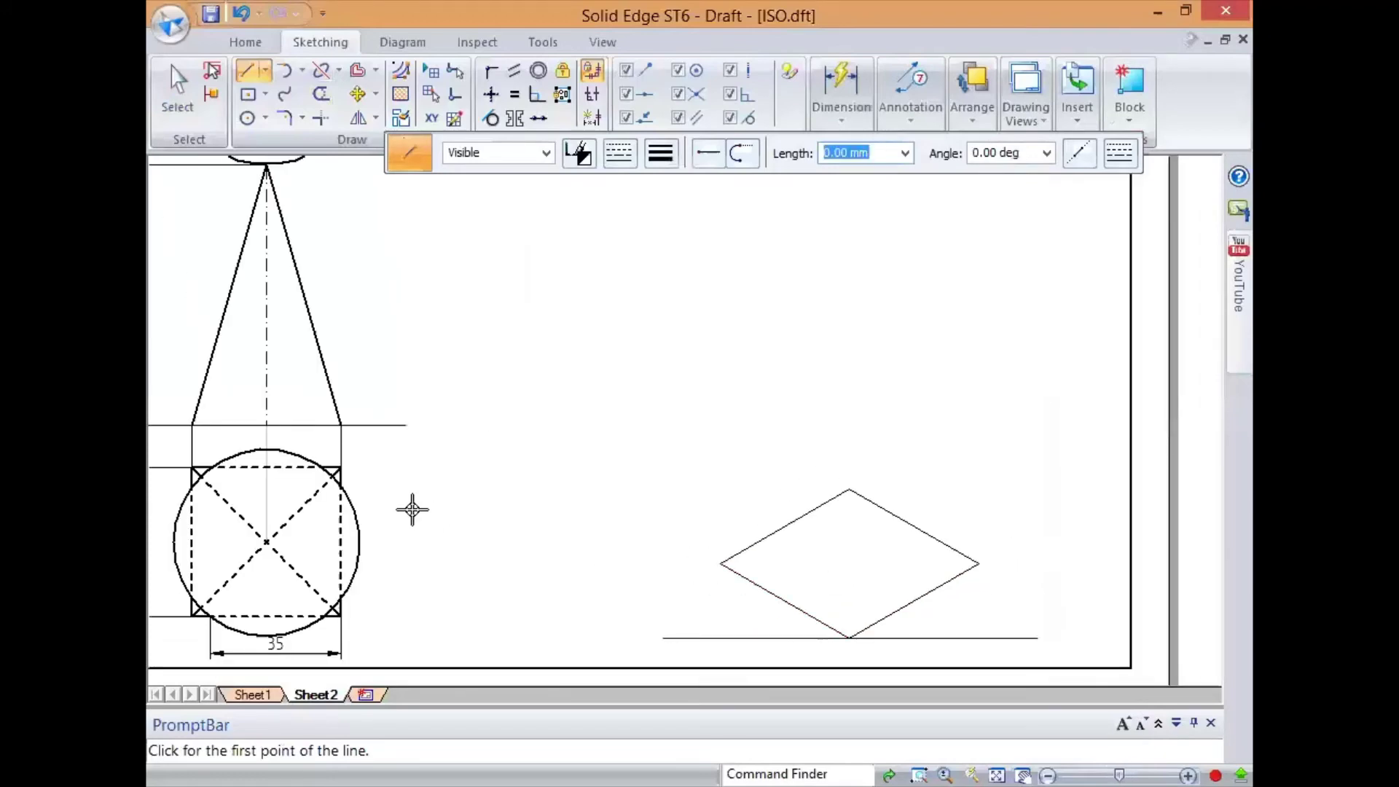
click(723, 564)
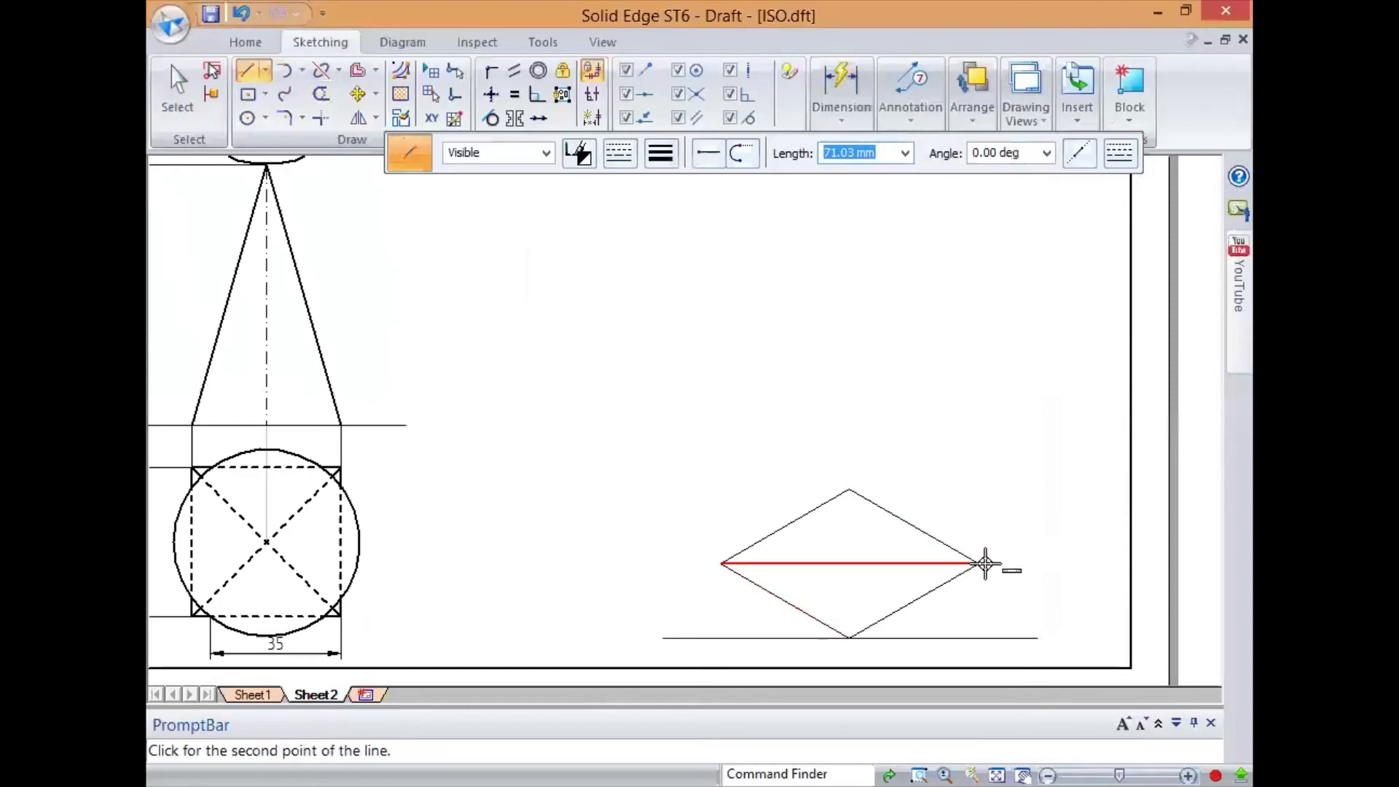
Draw the rhombus's horizontal diagonal and a 70 mm vertical axis from its midpoint.
click(978, 563)
click(849, 563)
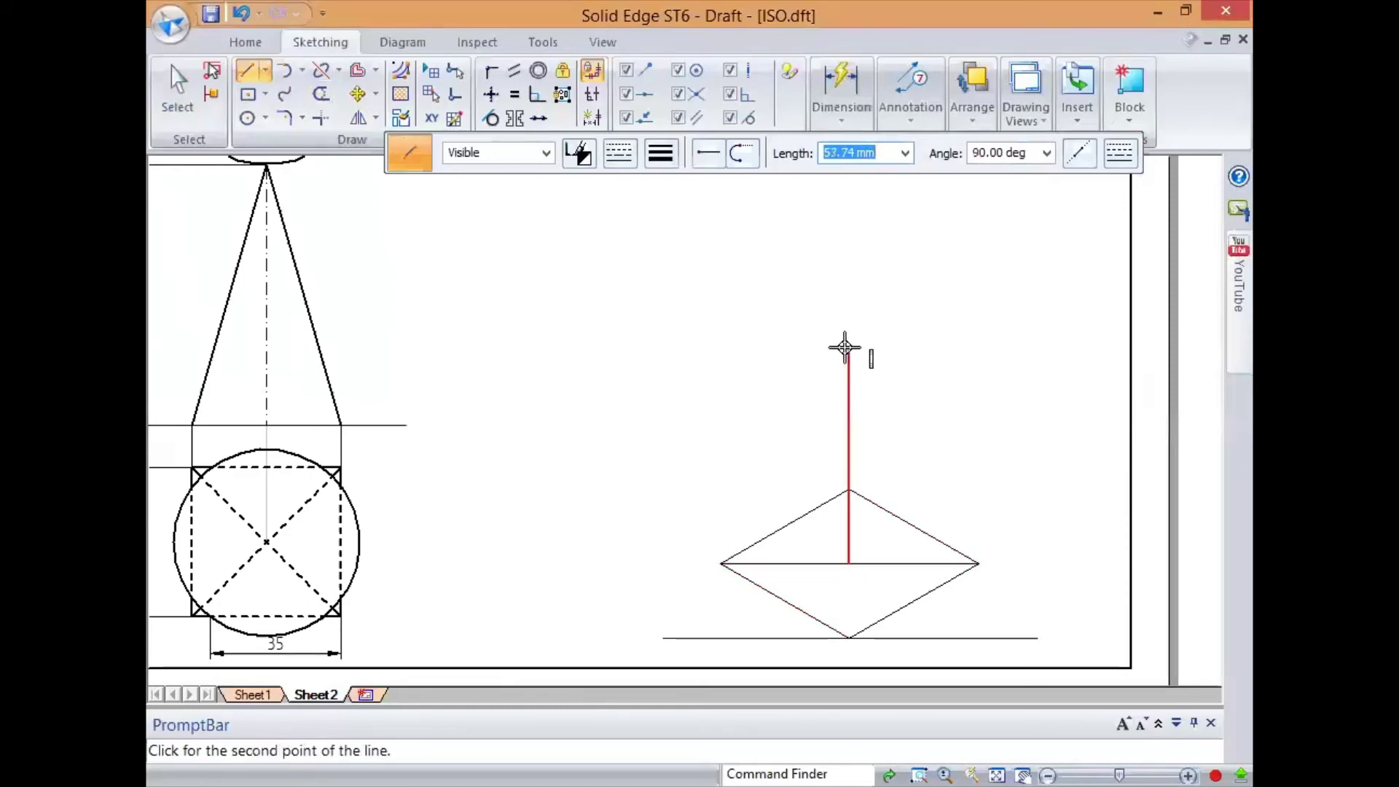
scroll(850, 428, up, 2)
scroll(851, 426, down, 4)
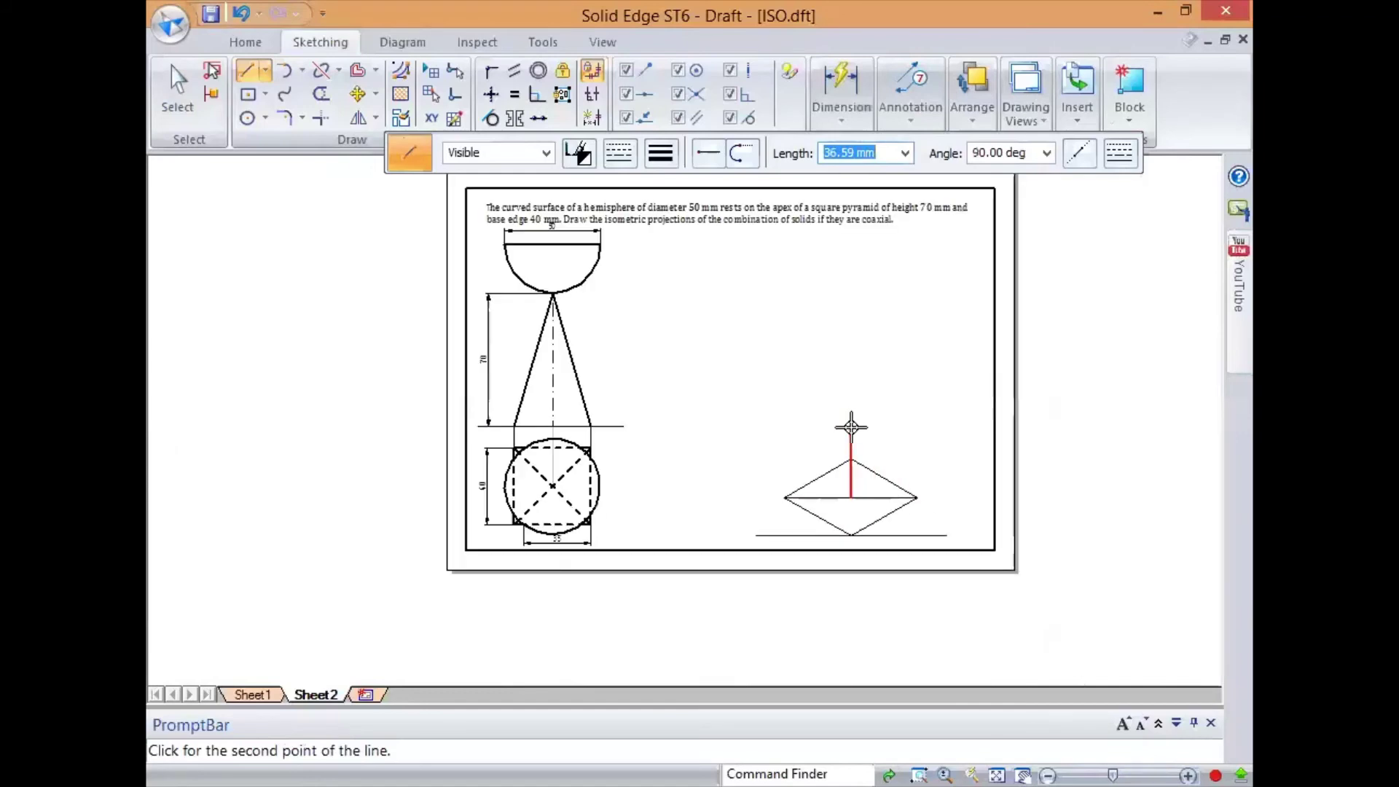
scroll(851, 427, up, 2)
text(70)
key(Return)
key(Return)
click(851, 428)
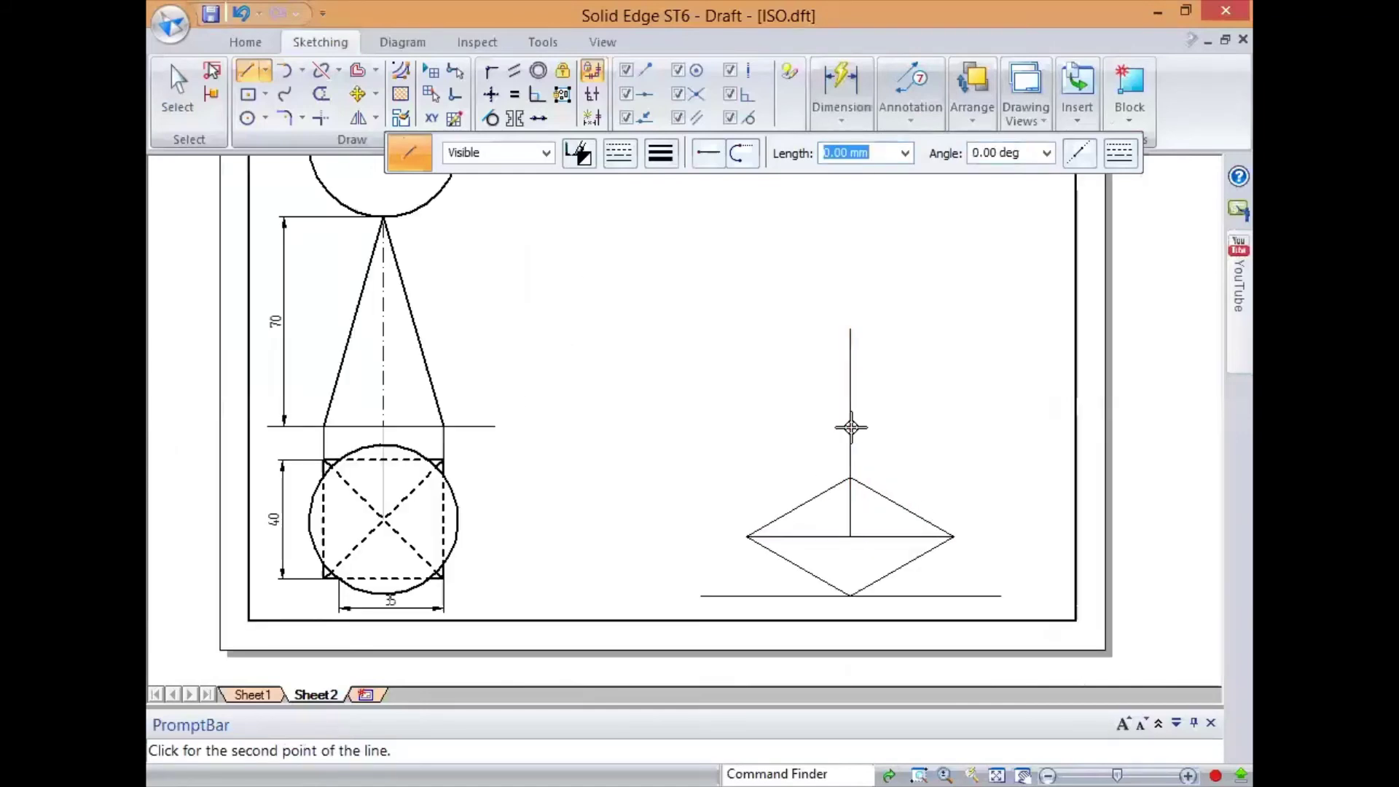
Draw slant edges from the apex to the rhombus's left and right corners.
click(748, 535)
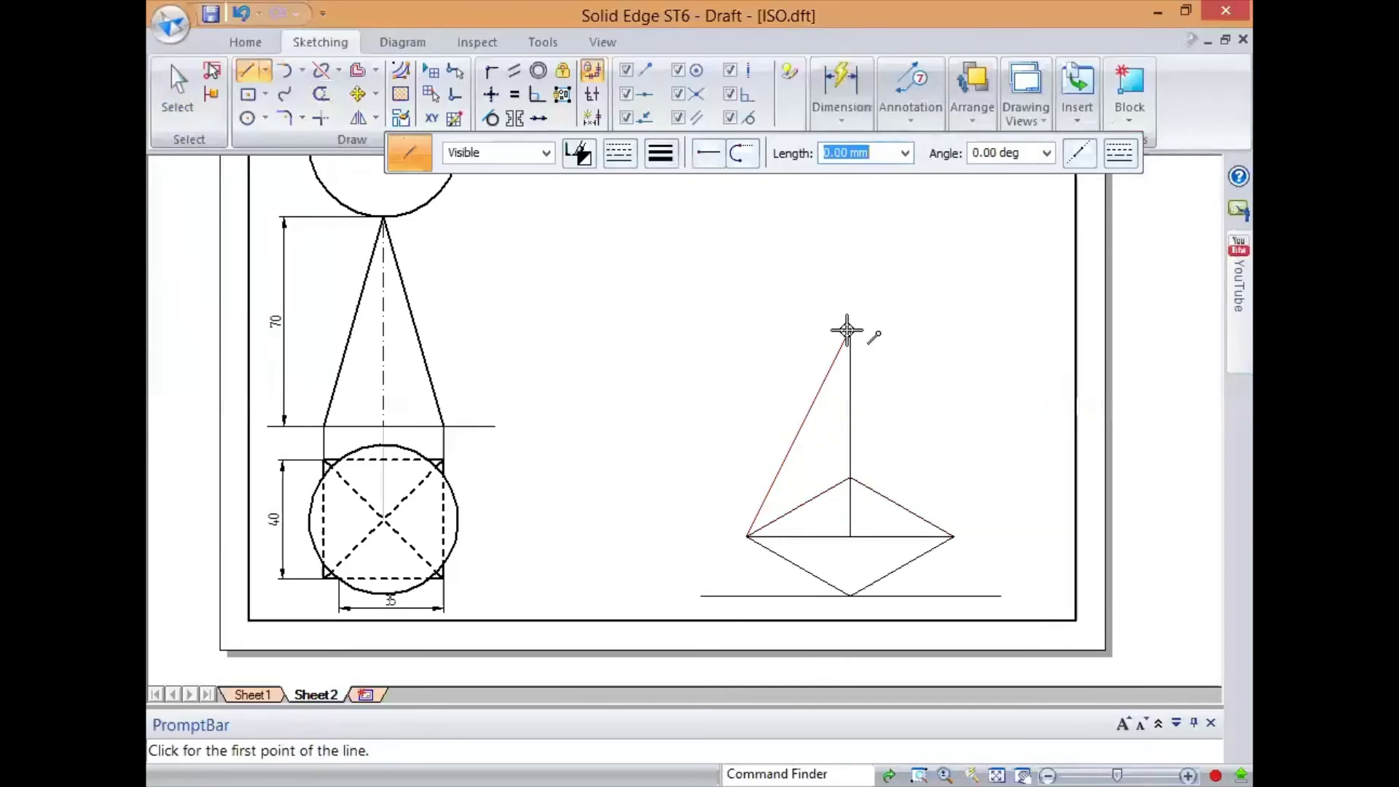
click(847, 330)
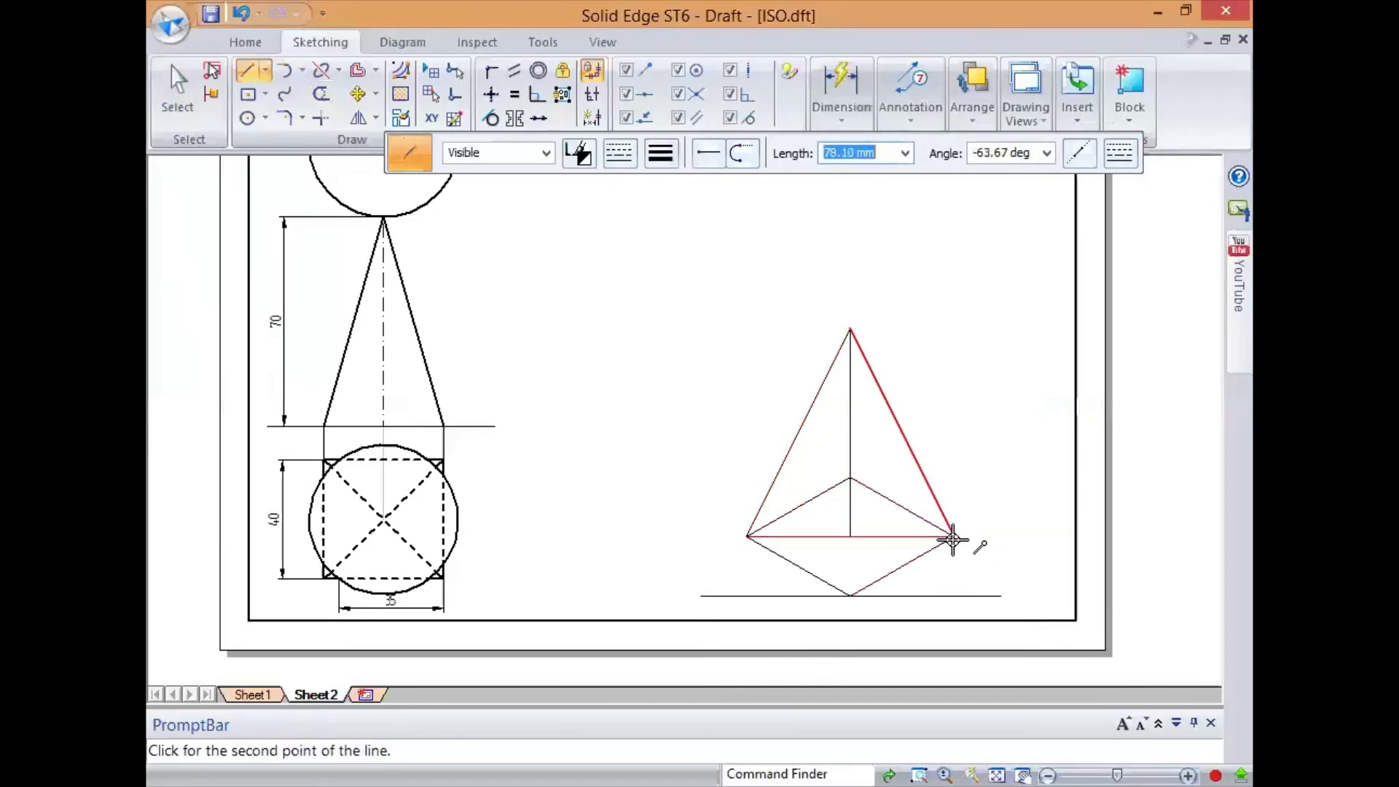
click(952, 537)
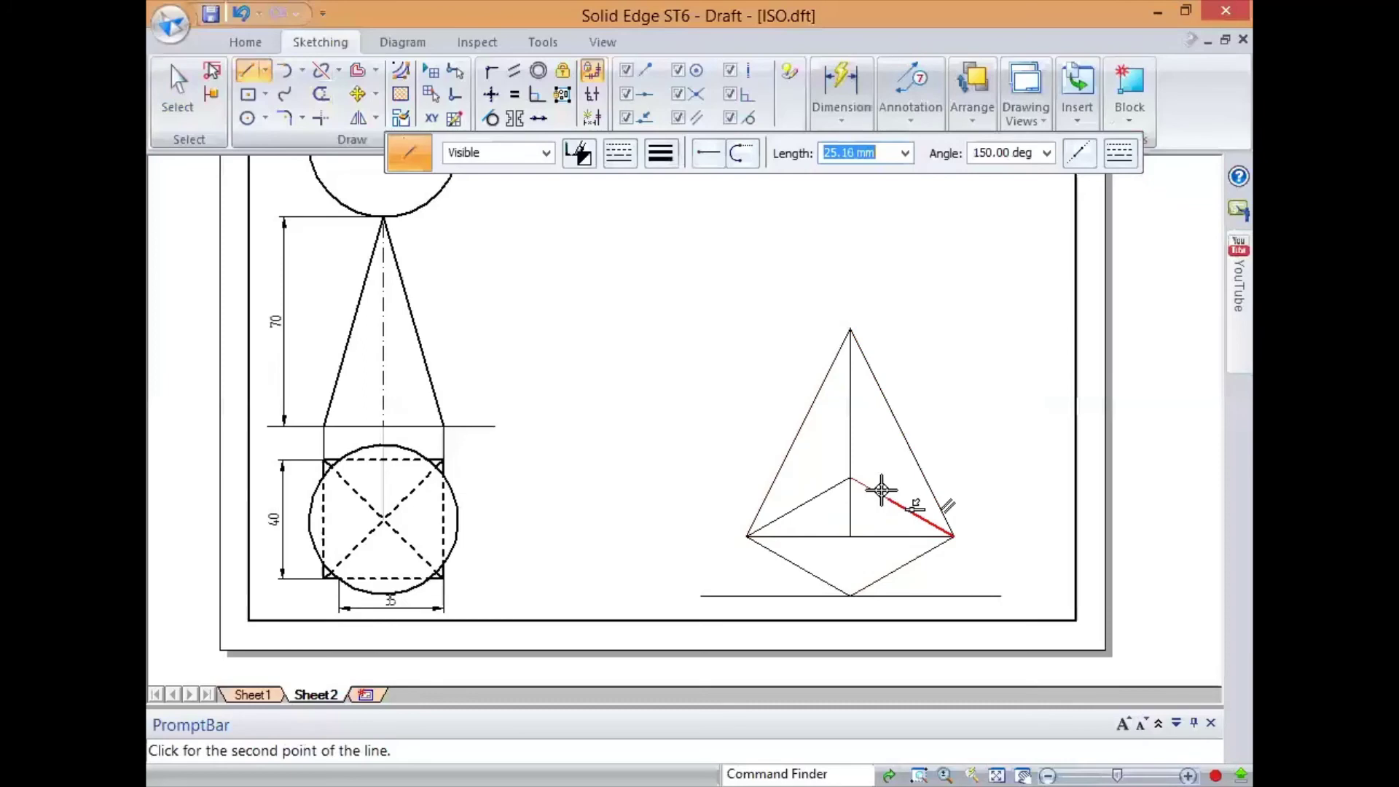
key(Escape)
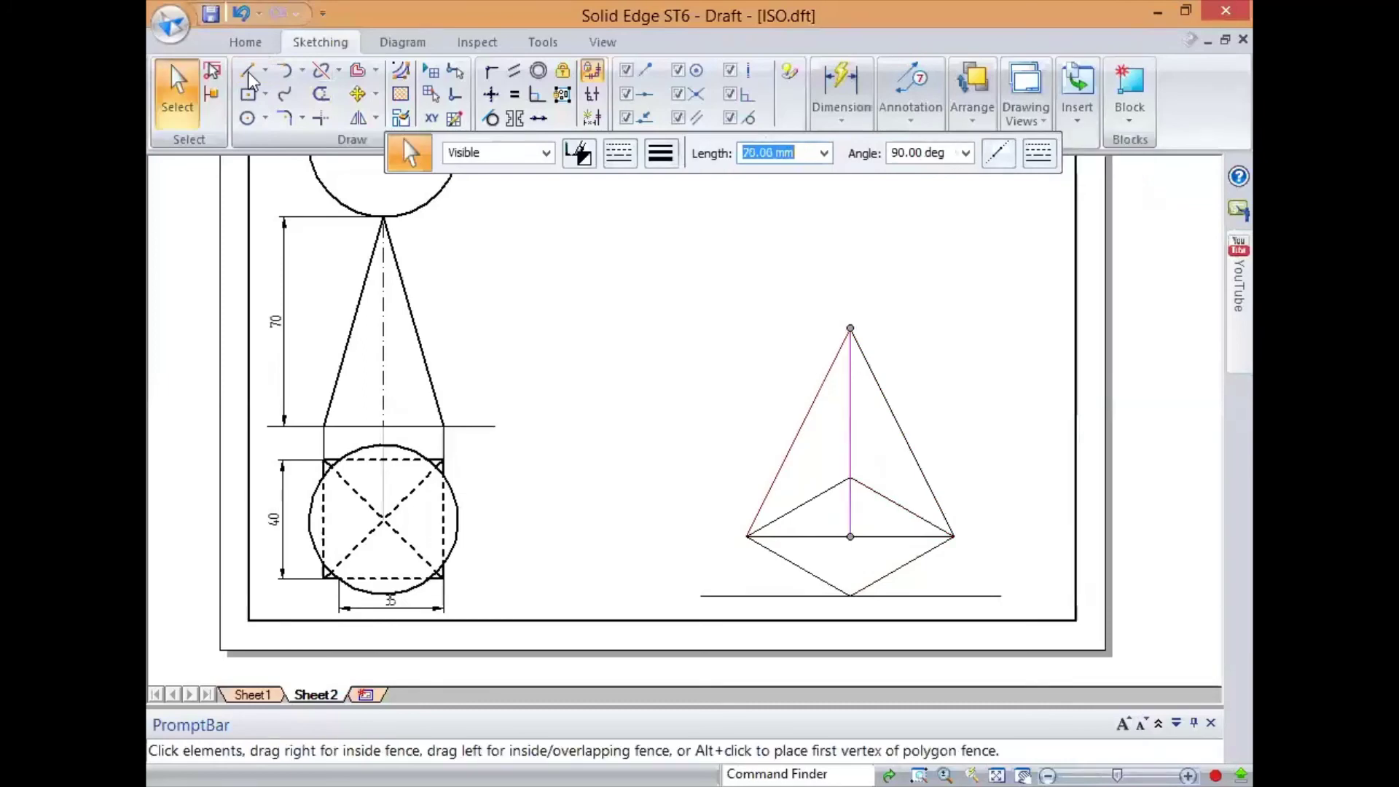
Replace the vertical axis with an edge from the apex to the rhombus's front corner.
key(Delete)
key(l)
click(851, 329)
click(849, 588)
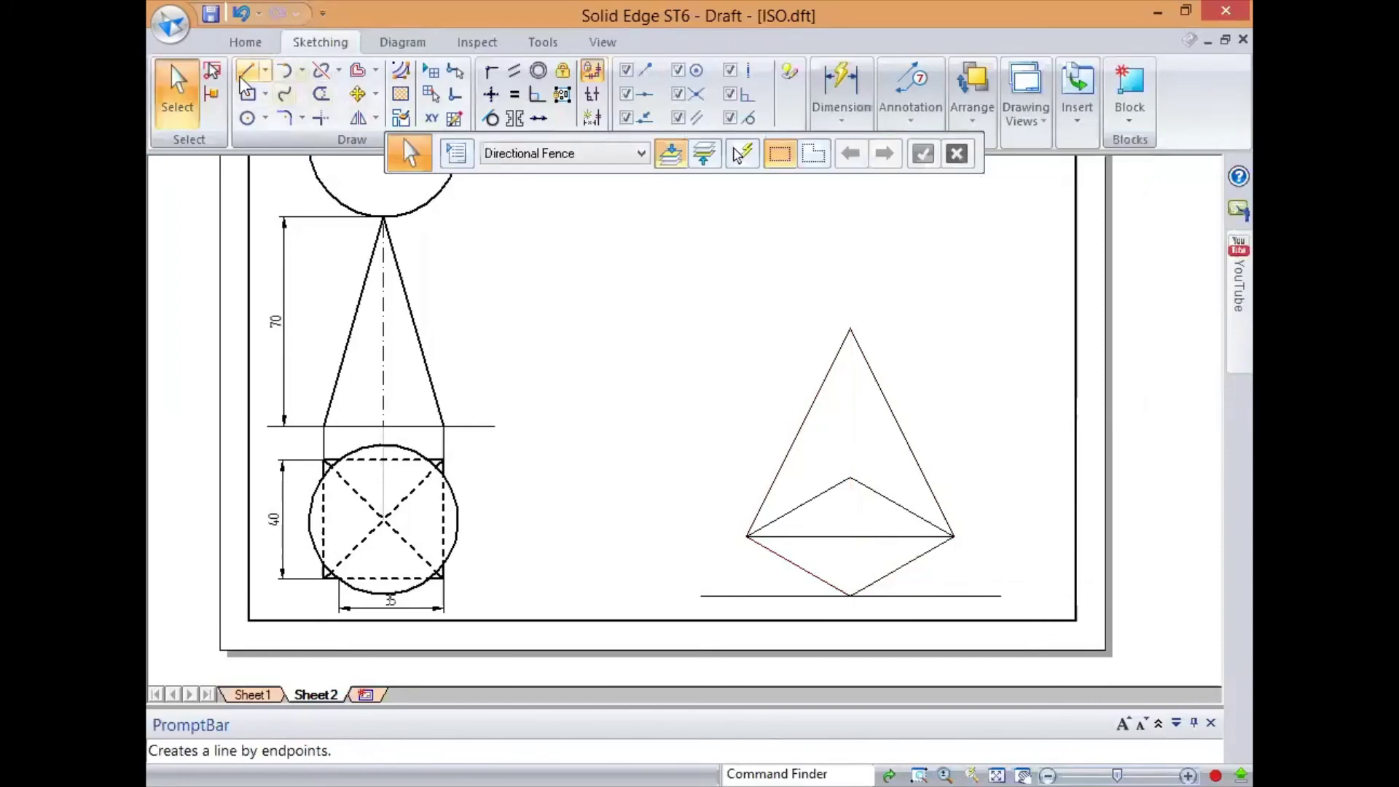
click(241, 75)
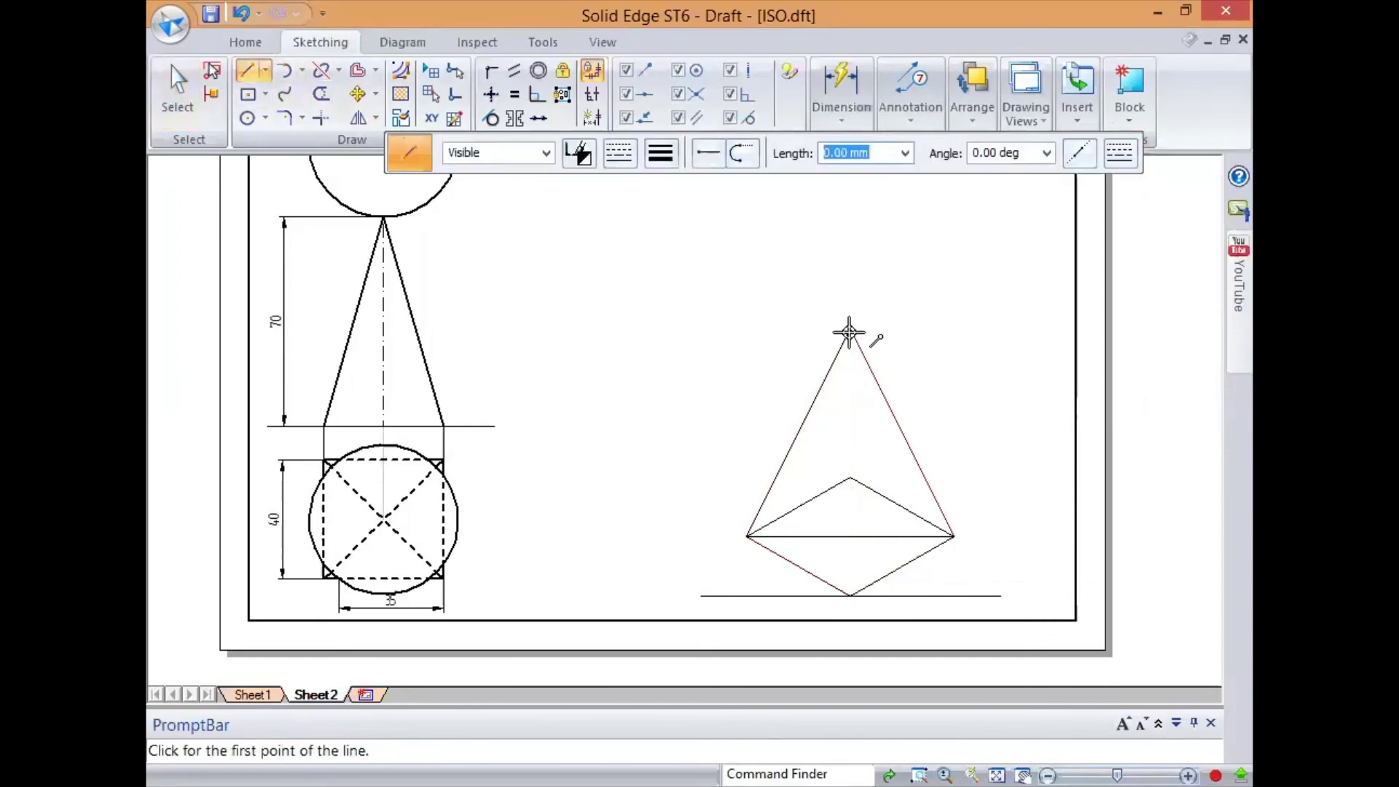
click(849, 333)
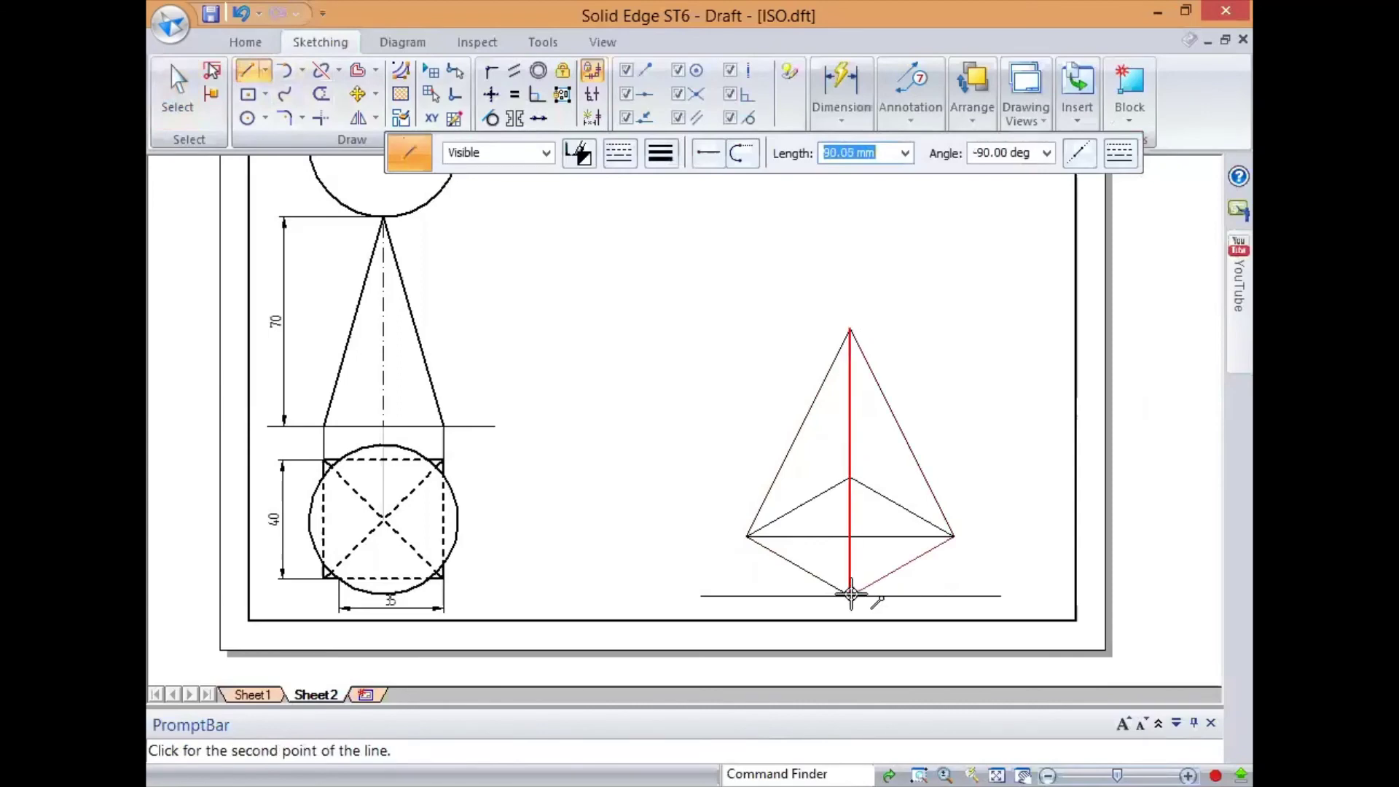
click(851, 594)
key(Escape)
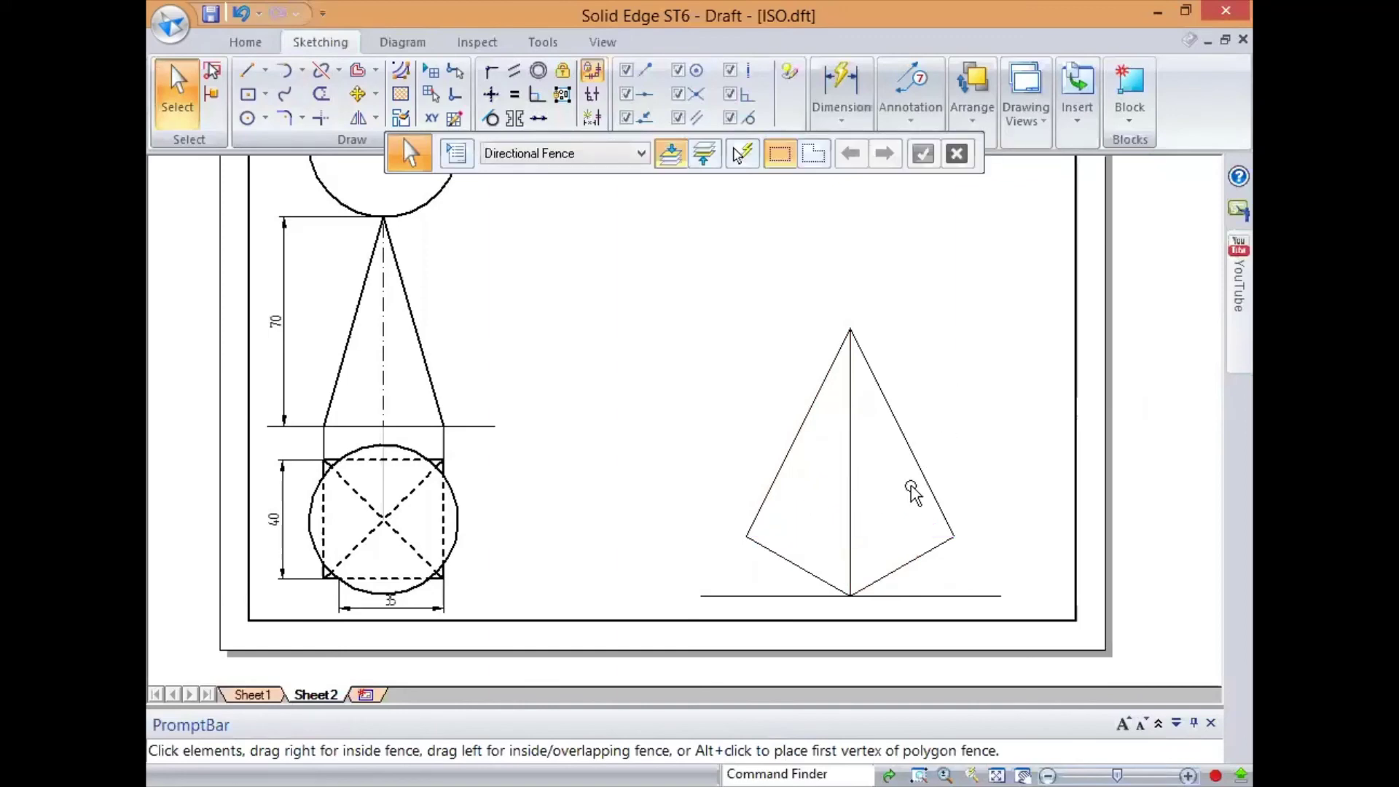
Select the isometric pyramid's visible edges, including both bottom edges, for a width change.
drag(911, 486, 786, 446)
ctrl+click(814, 570)
ctrl+click(894, 571)
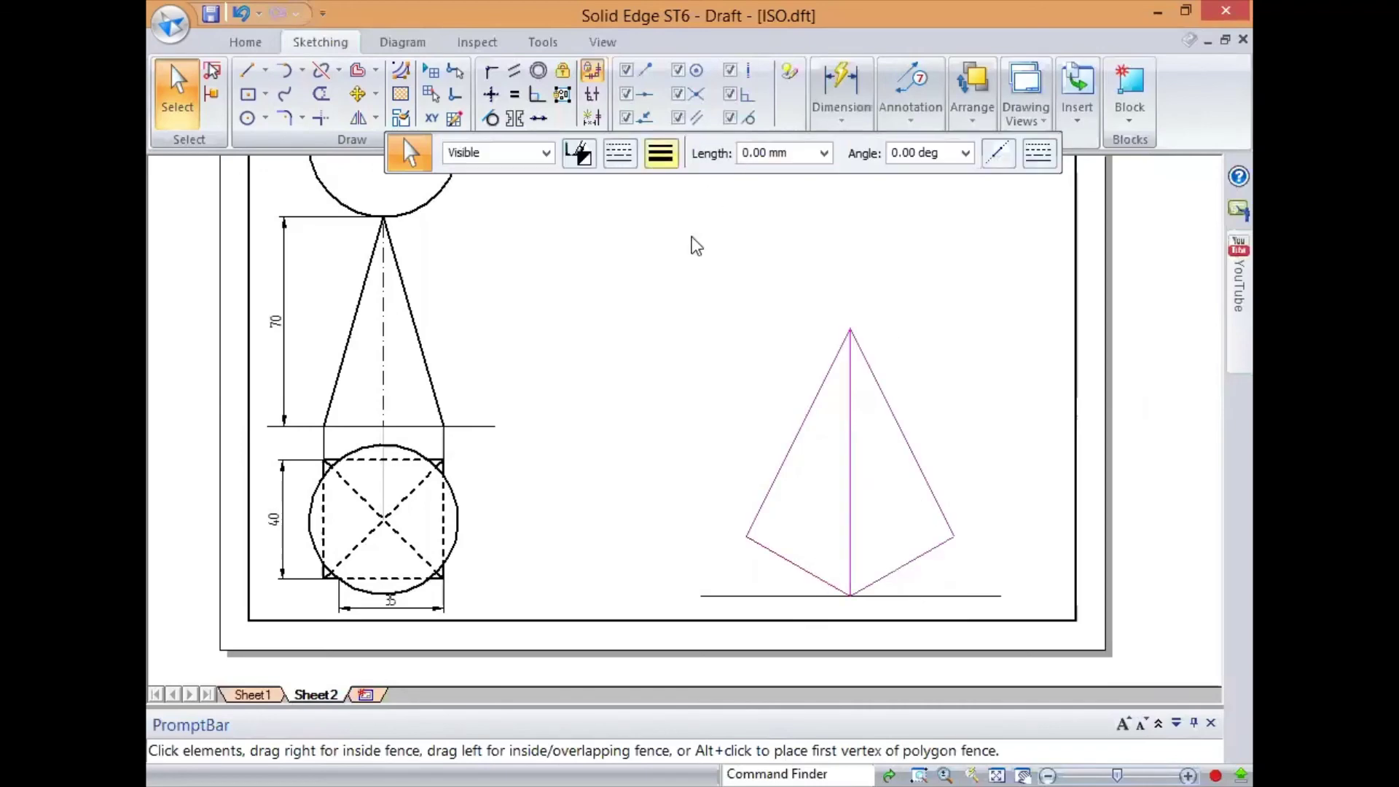
click(659, 155)
Apply 0.50 mm width to the selected pyramid edges.
click(692, 240)
scroll(640, 409, down, 2)
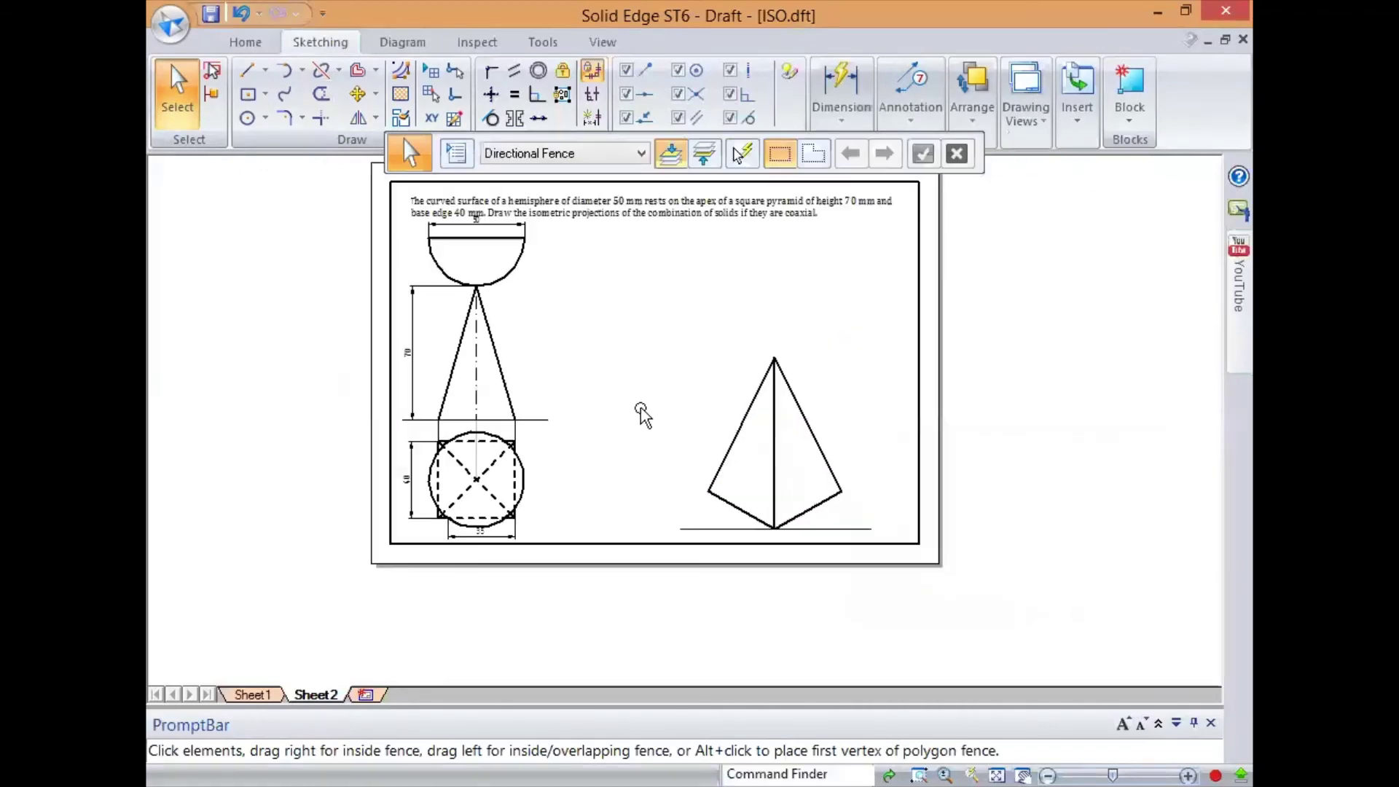
scroll(655, 321, up, 2)
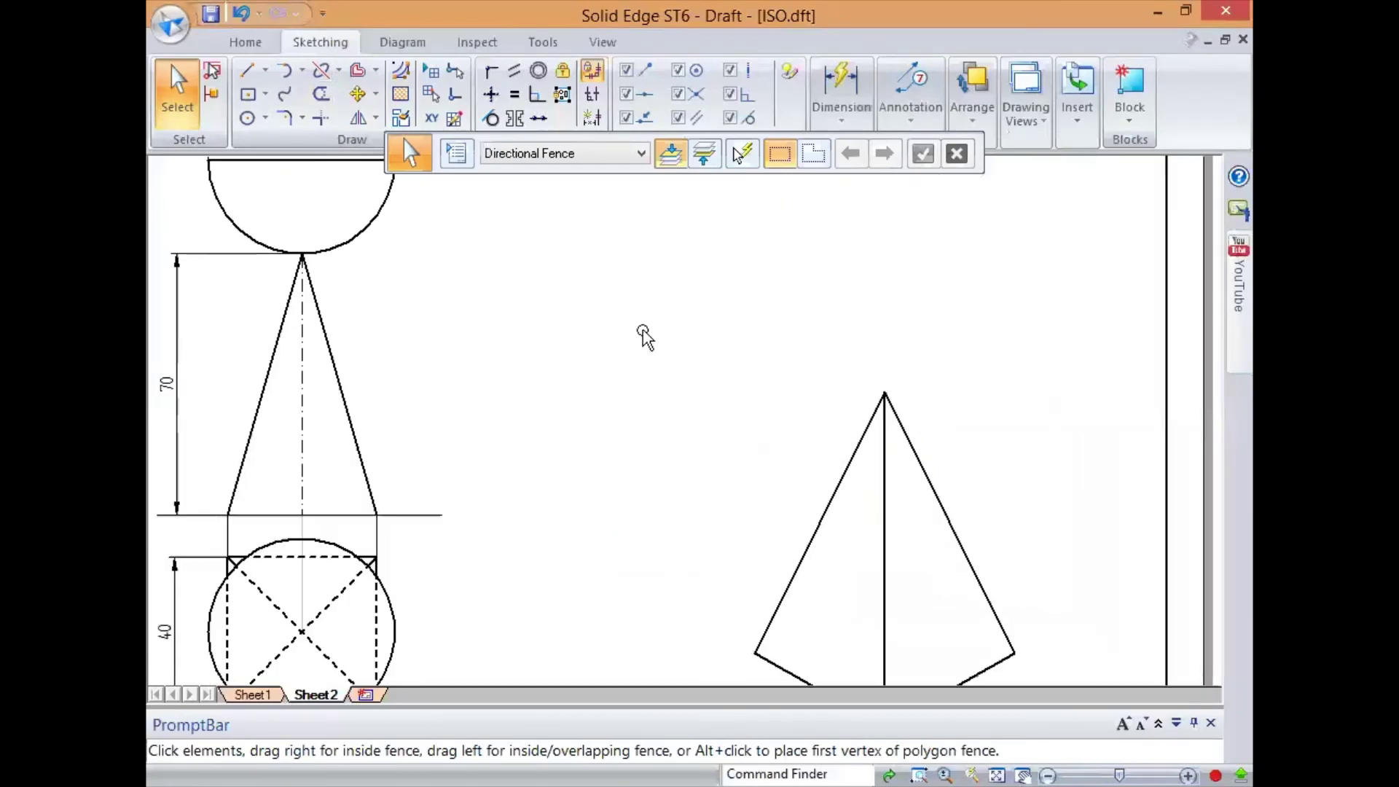
middle_drag(690, 381, 742, 441)
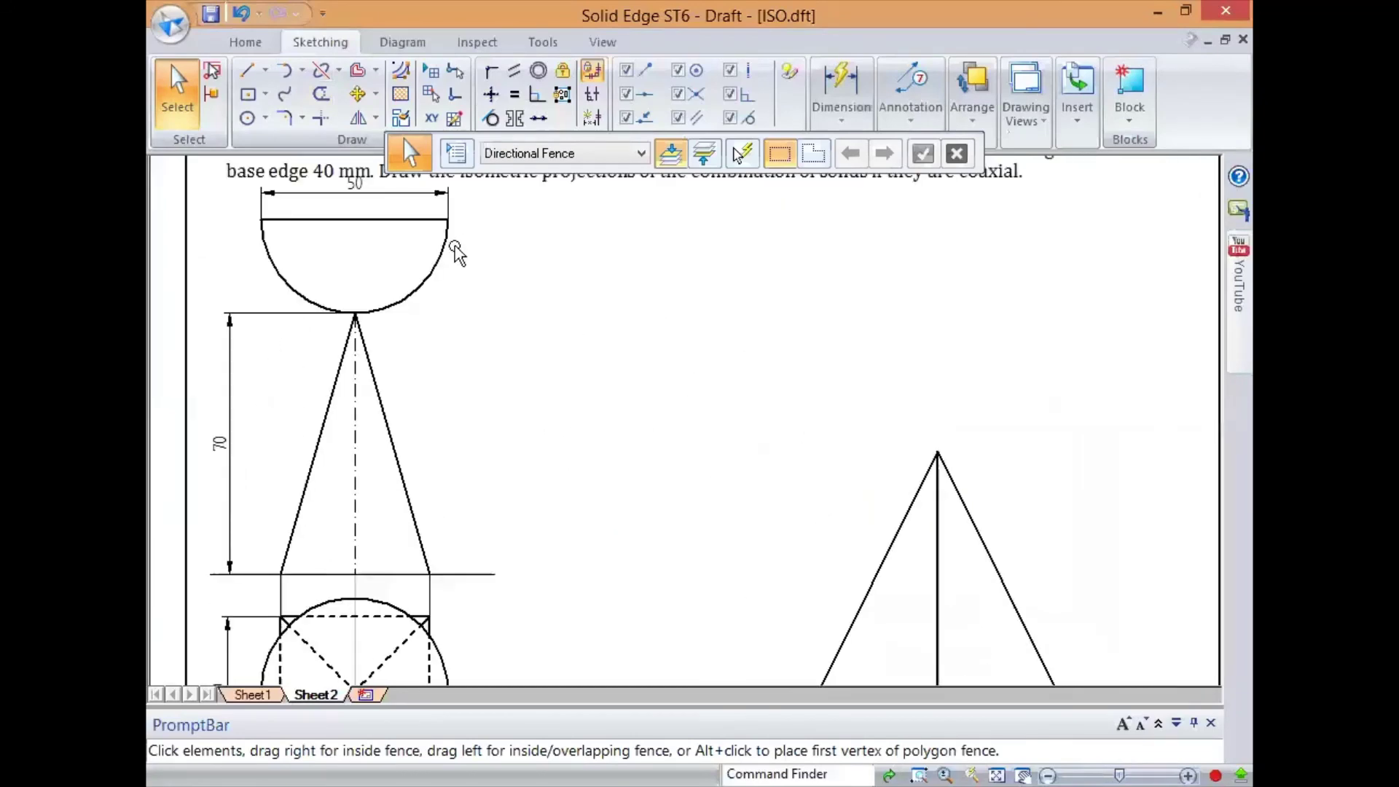
Inspect the 50 diameter dimension on the hemisphere's front view.
click(390, 191)
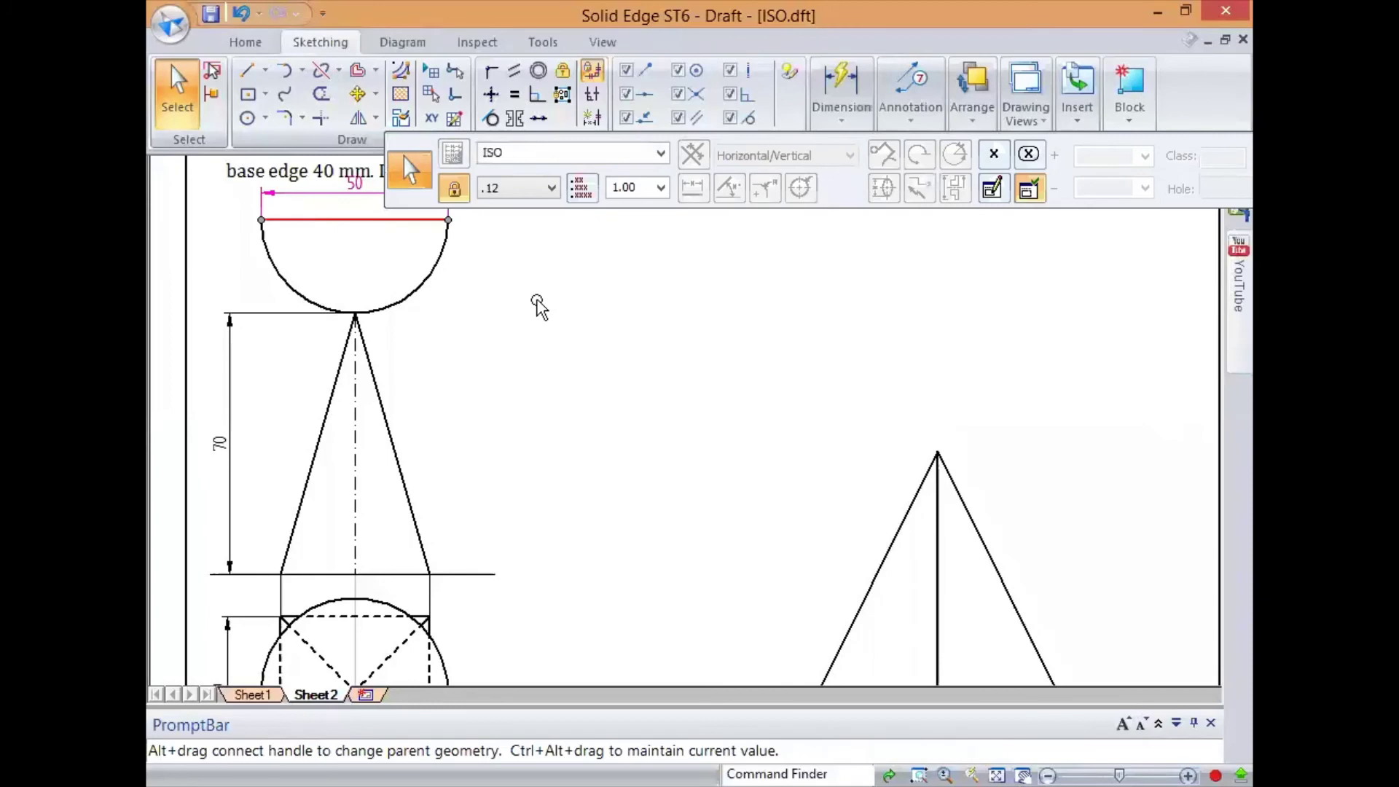
click(319, 193)
click(319, 194)
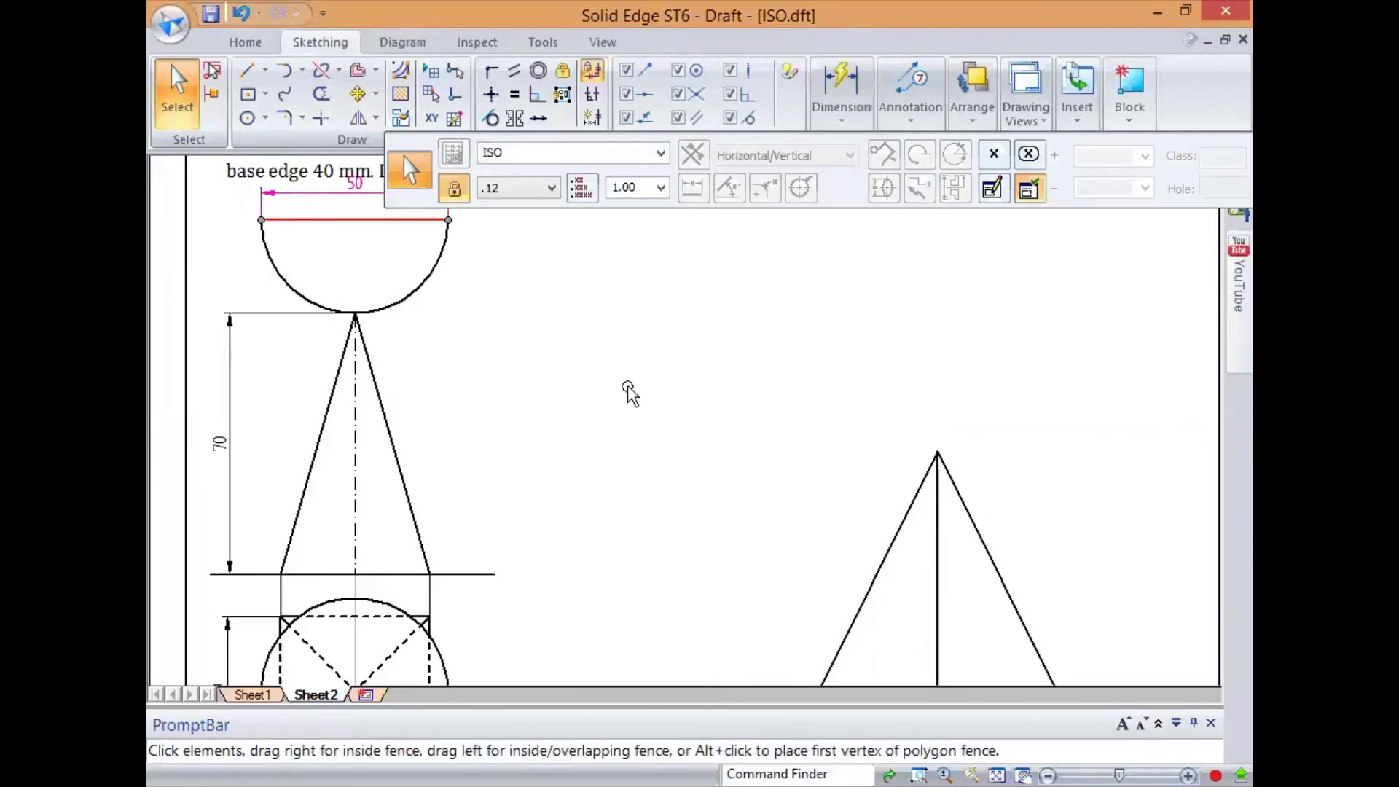
key(Escape)
scroll(628, 393, down, 2)
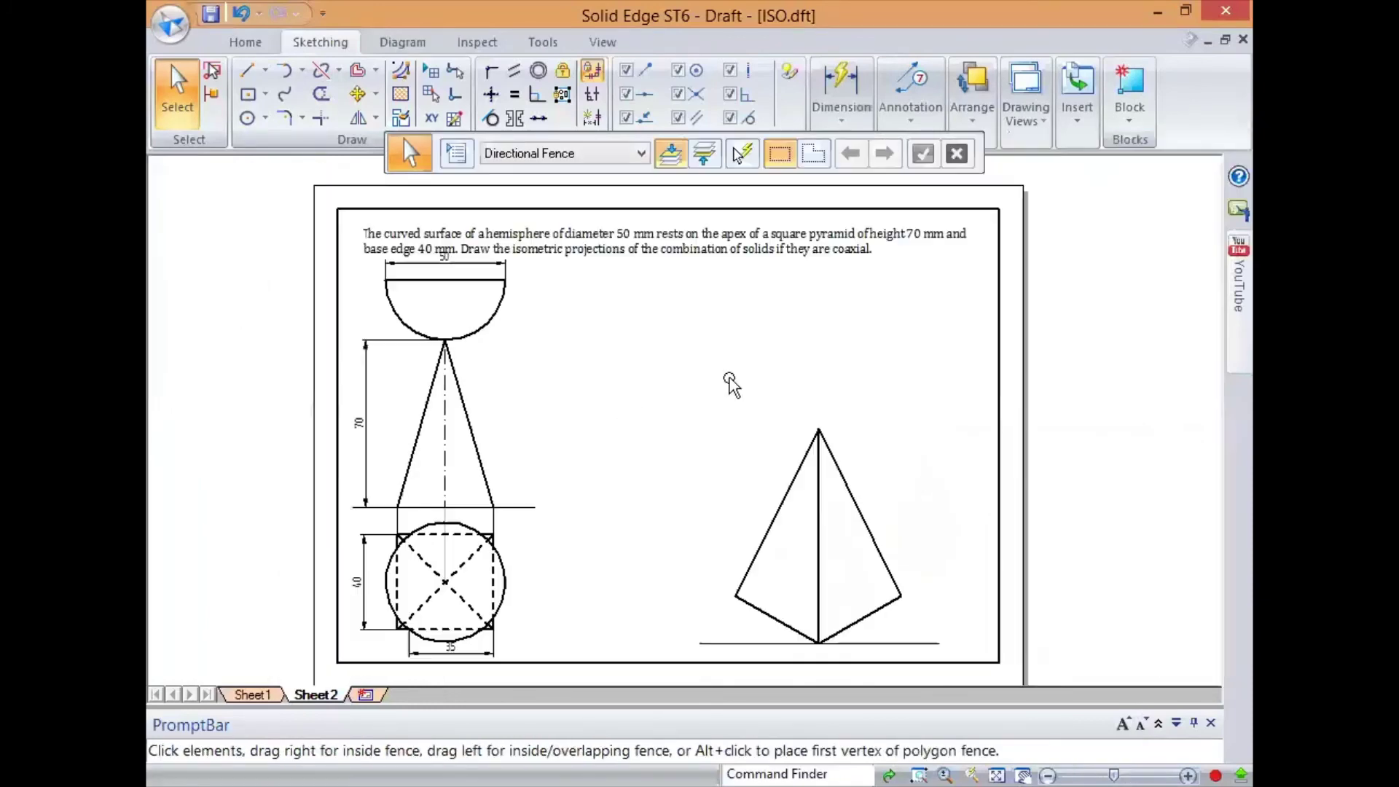
click(252, 73)
Draw the rhombus's first two 50 mm edges at 30° and 150°.
scroll(667, 338, up, 1)
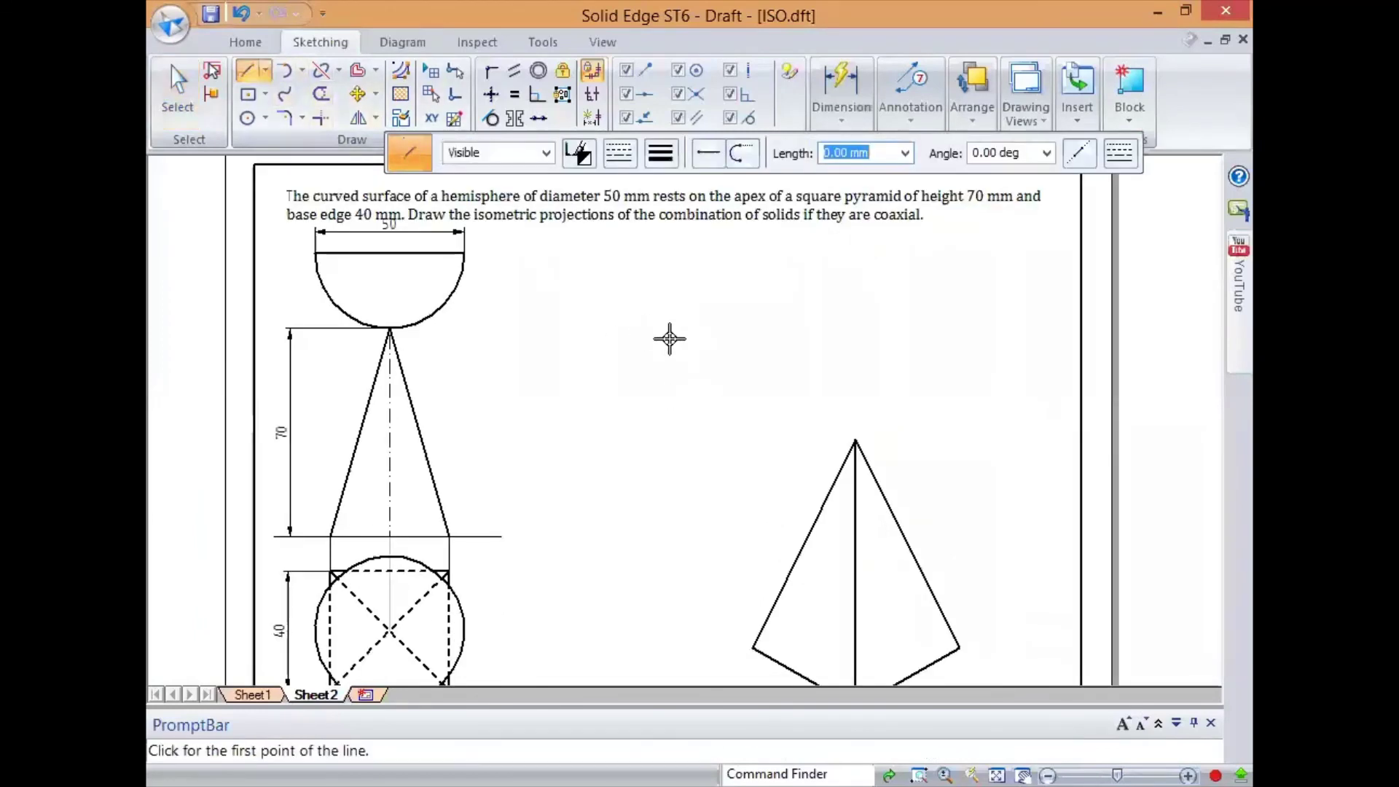
click(670, 338)
text(50)
key(Tab)
text(30)
key(Return)
text(50)
key(Tab)
text(150)
key(Return)
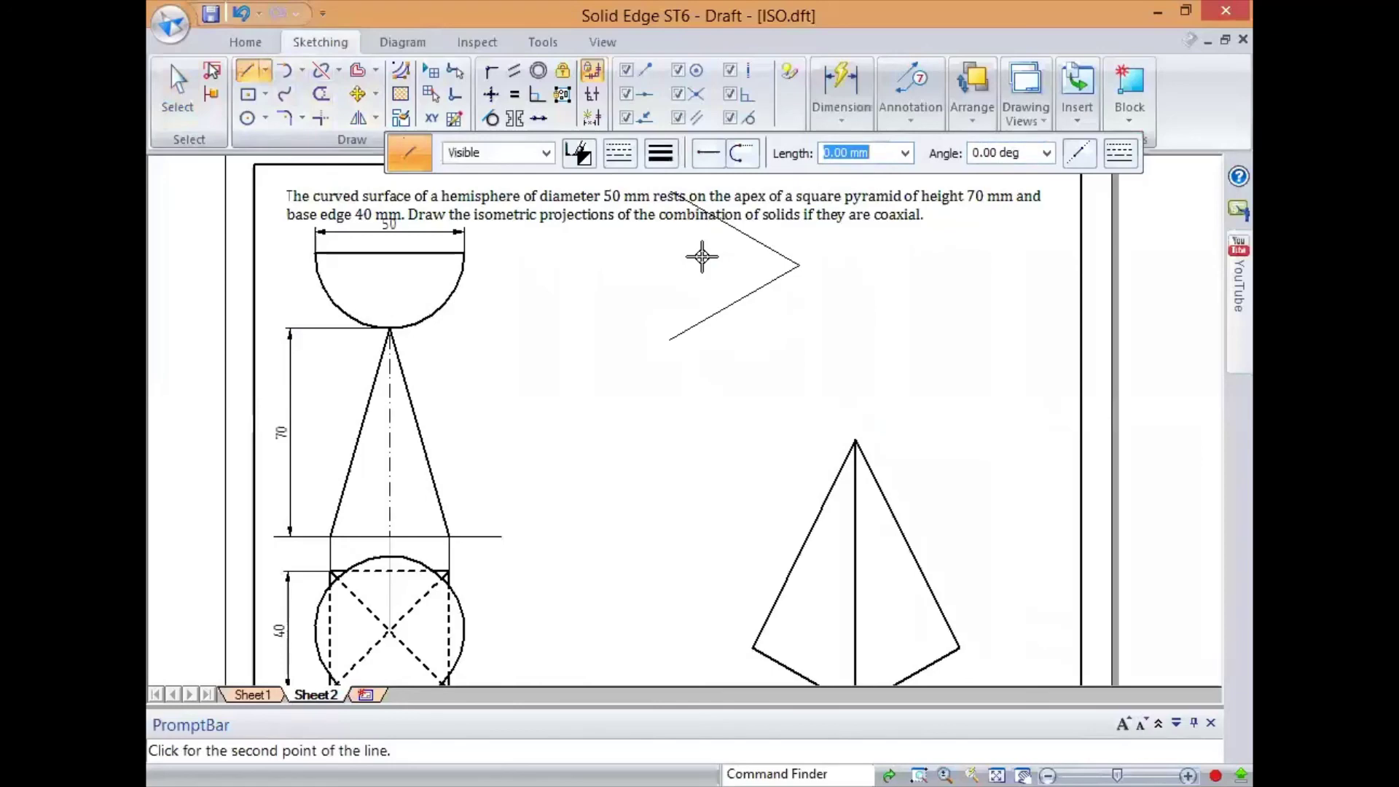
Add the third 50 mm edge and close the rhombus at its start point.
text(50)
key(Tab)
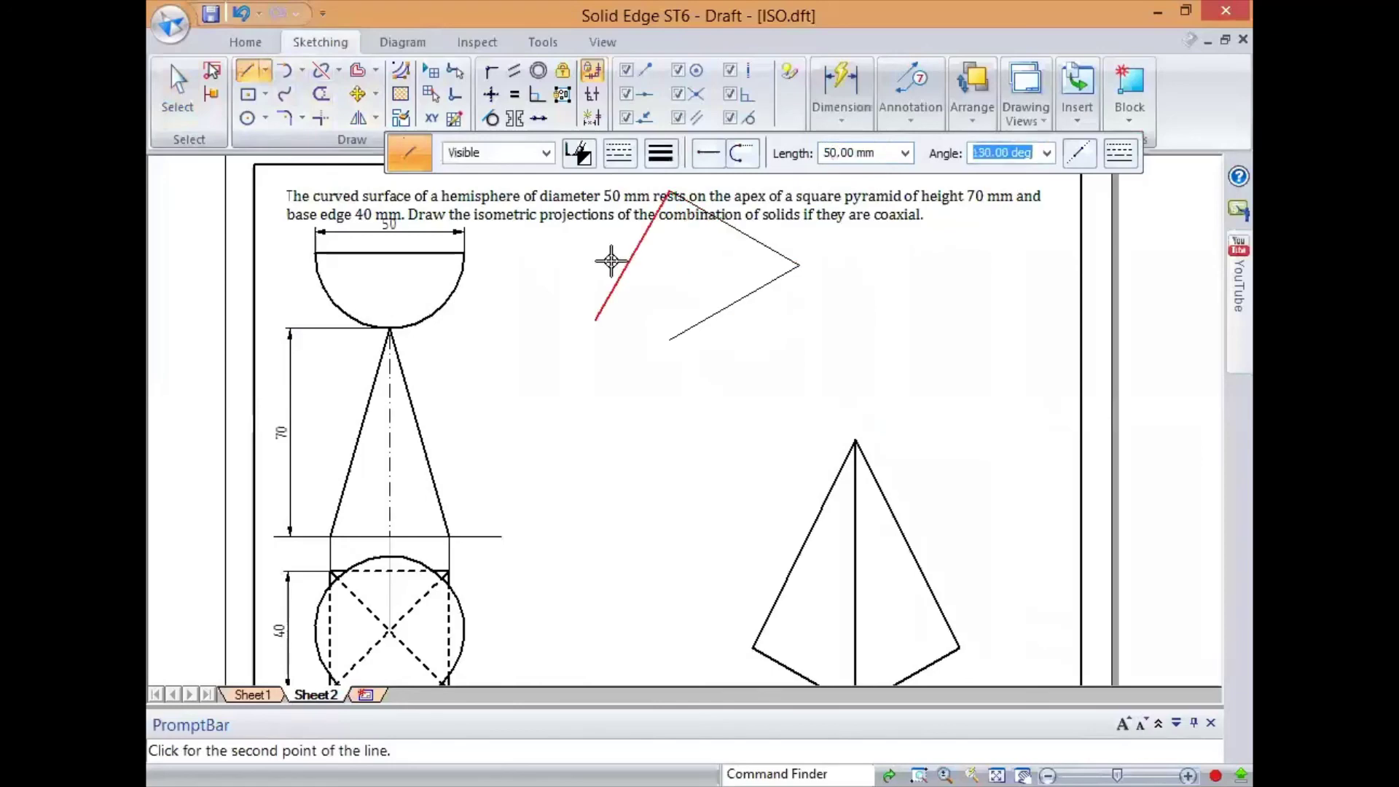
click(565, 265)
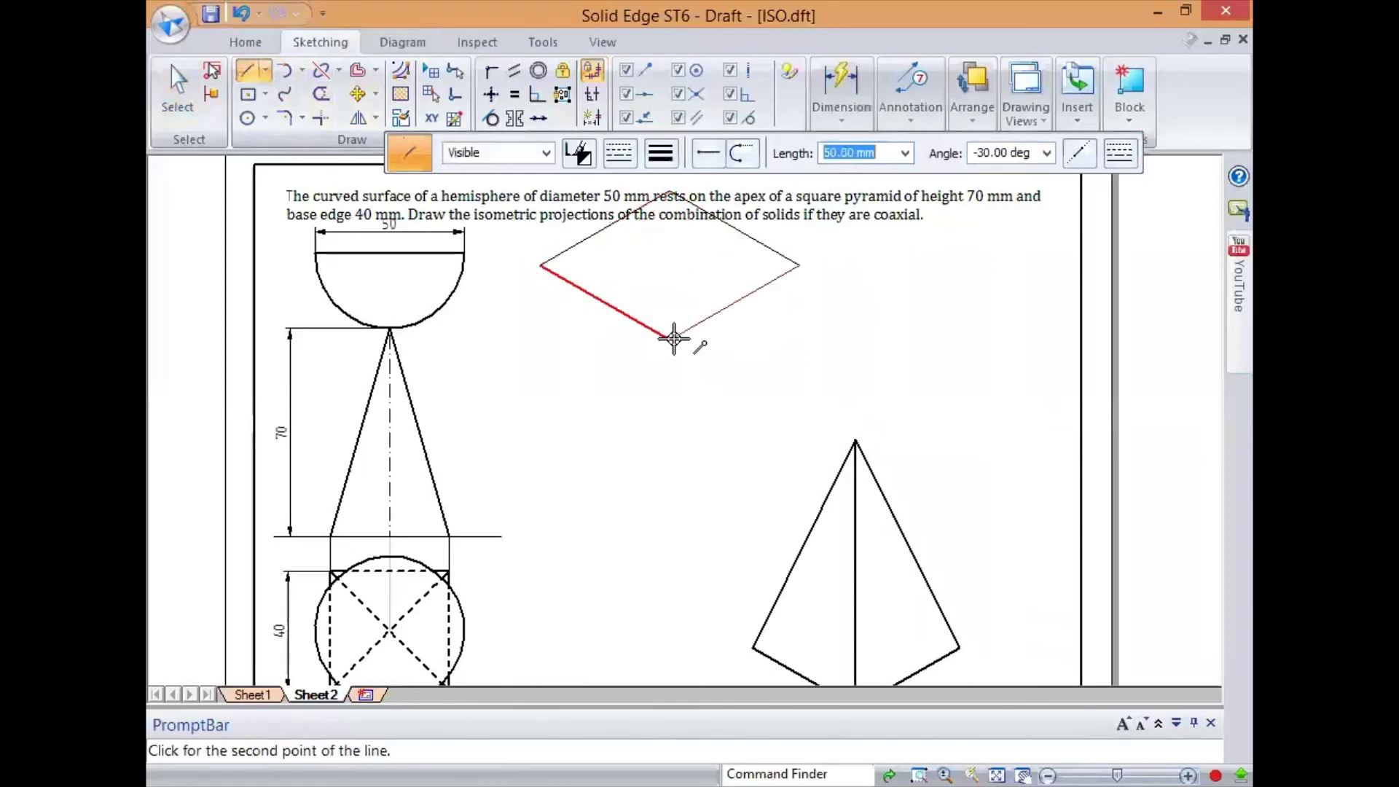
click(677, 333)
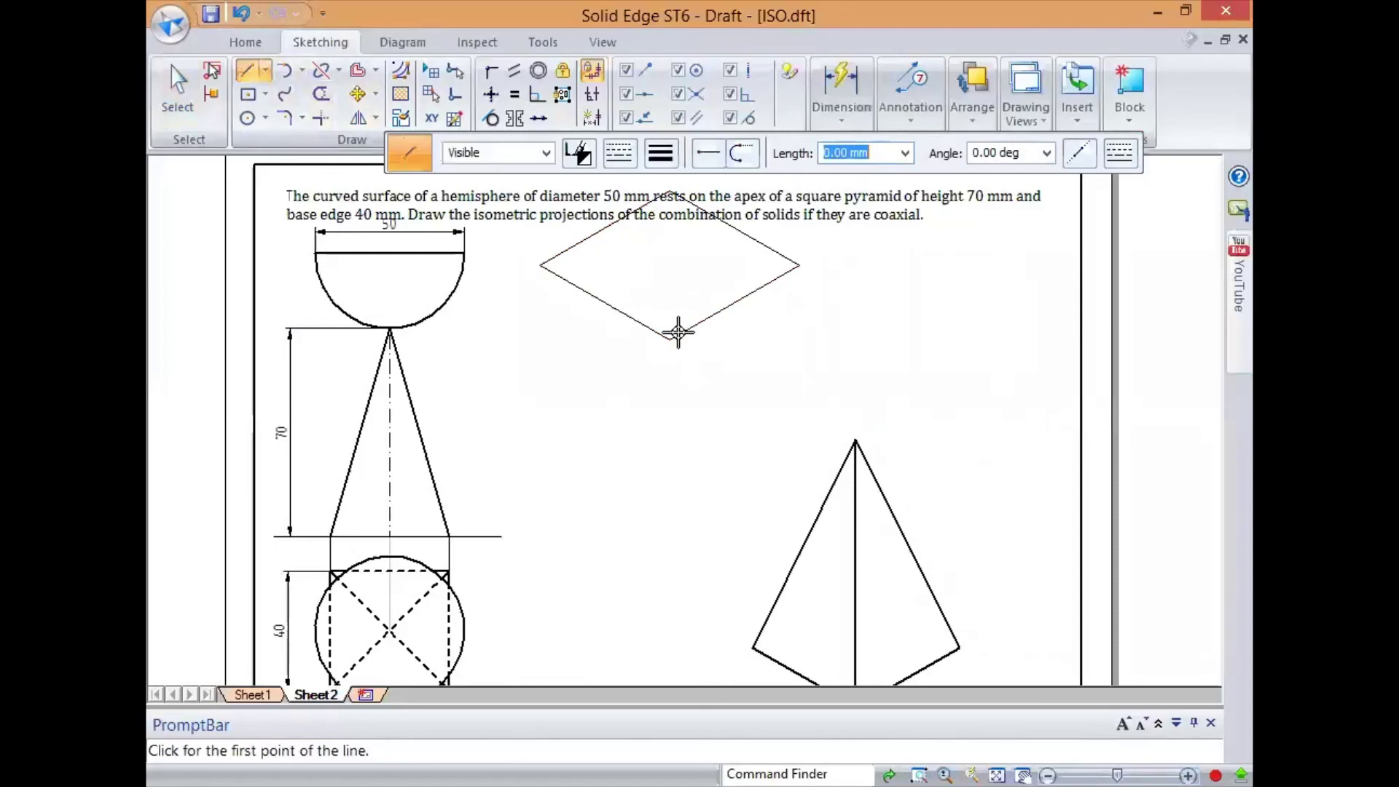
Move the finished rhombus down-left so it sits above the isometric pyramid.
key(Escape)
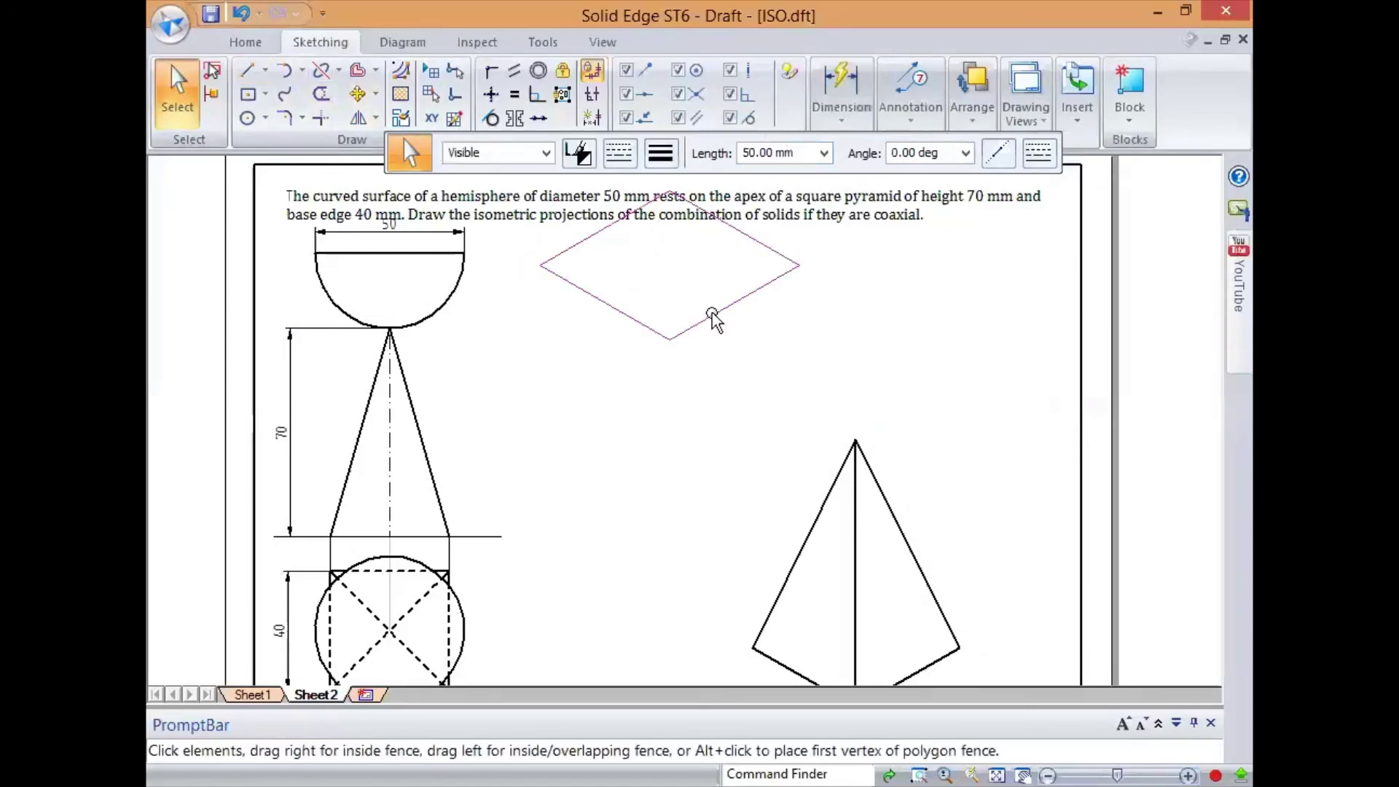
drag(713, 314, 679, 400)
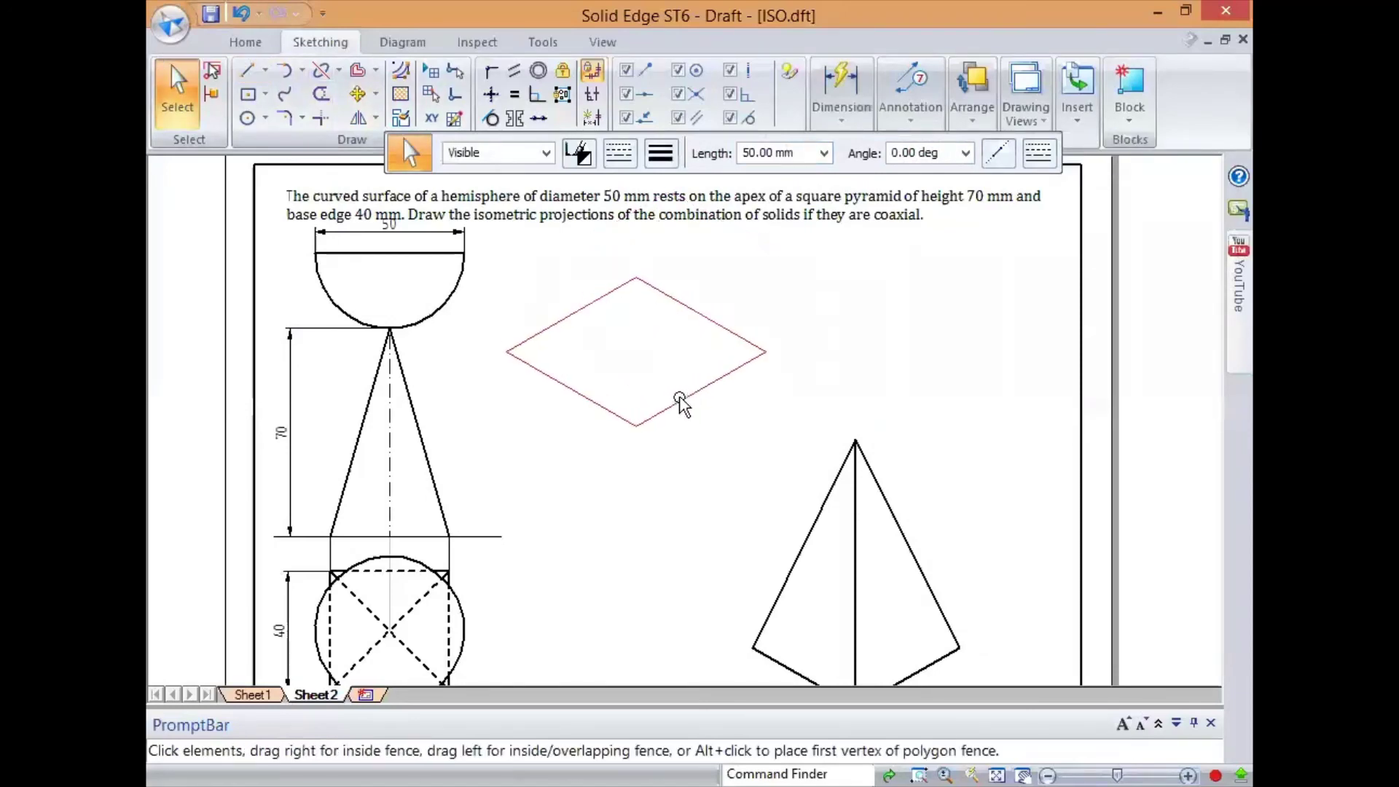
click(756, 263)
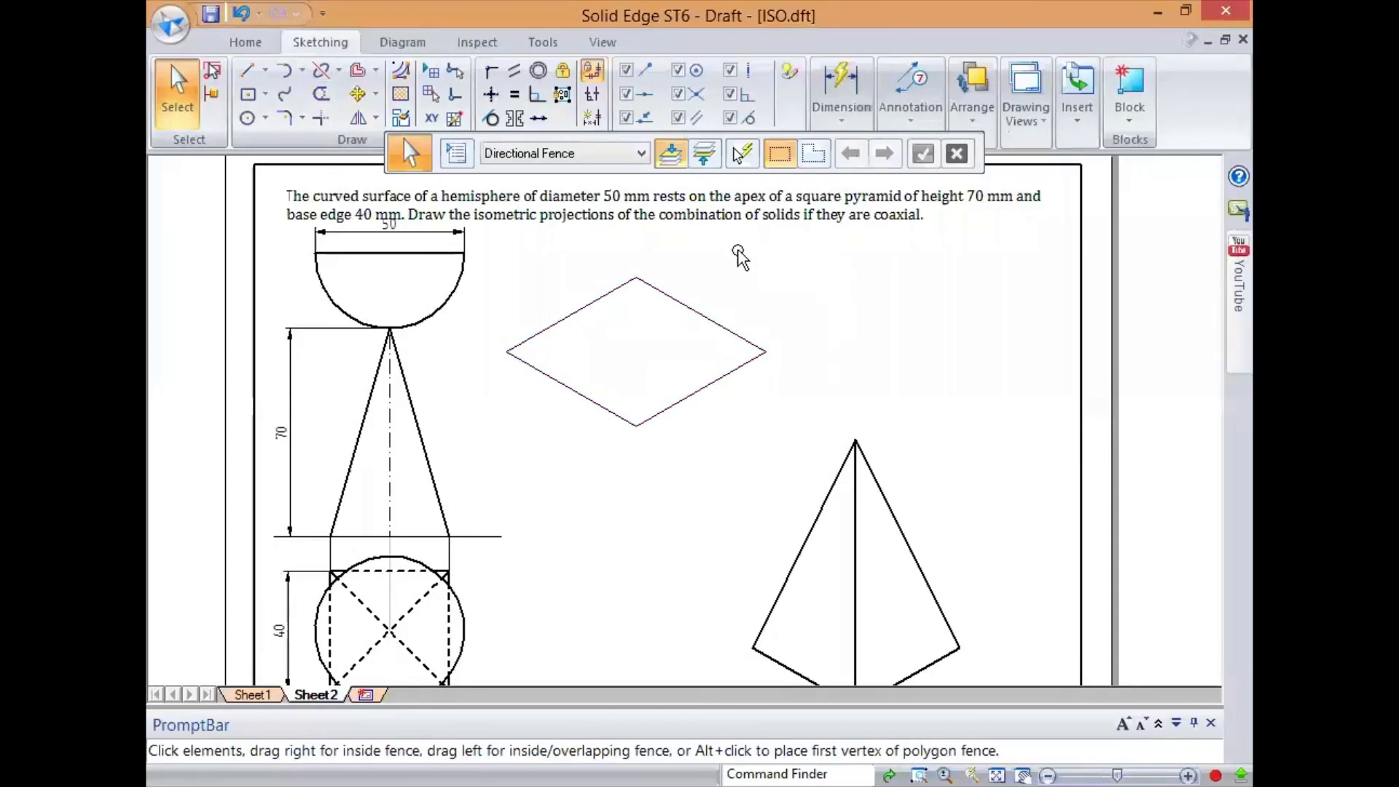
Draw four 43.30 mm lines from the bottom and top vertices to the opposite edge midpoints.
click(246, 76)
click(572, 314)
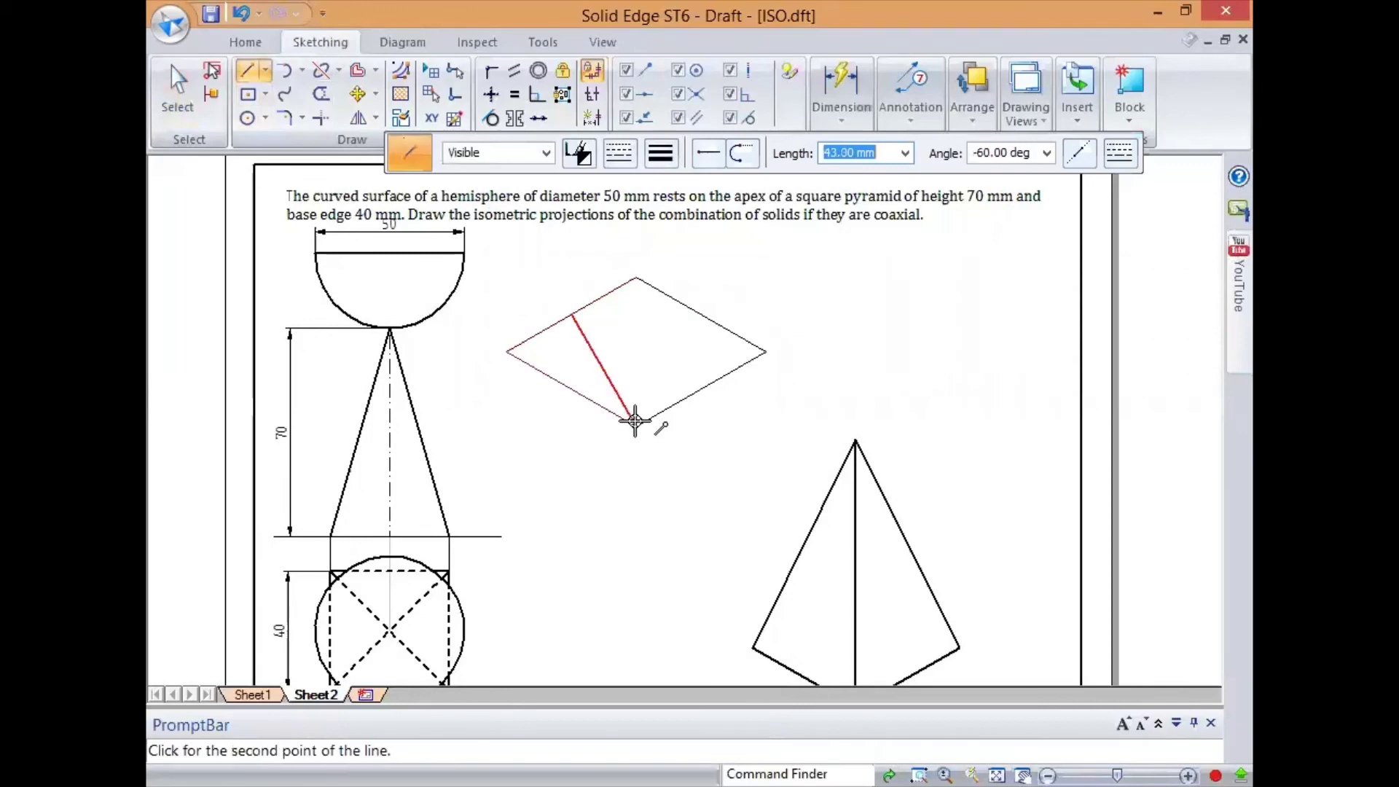
click(636, 423)
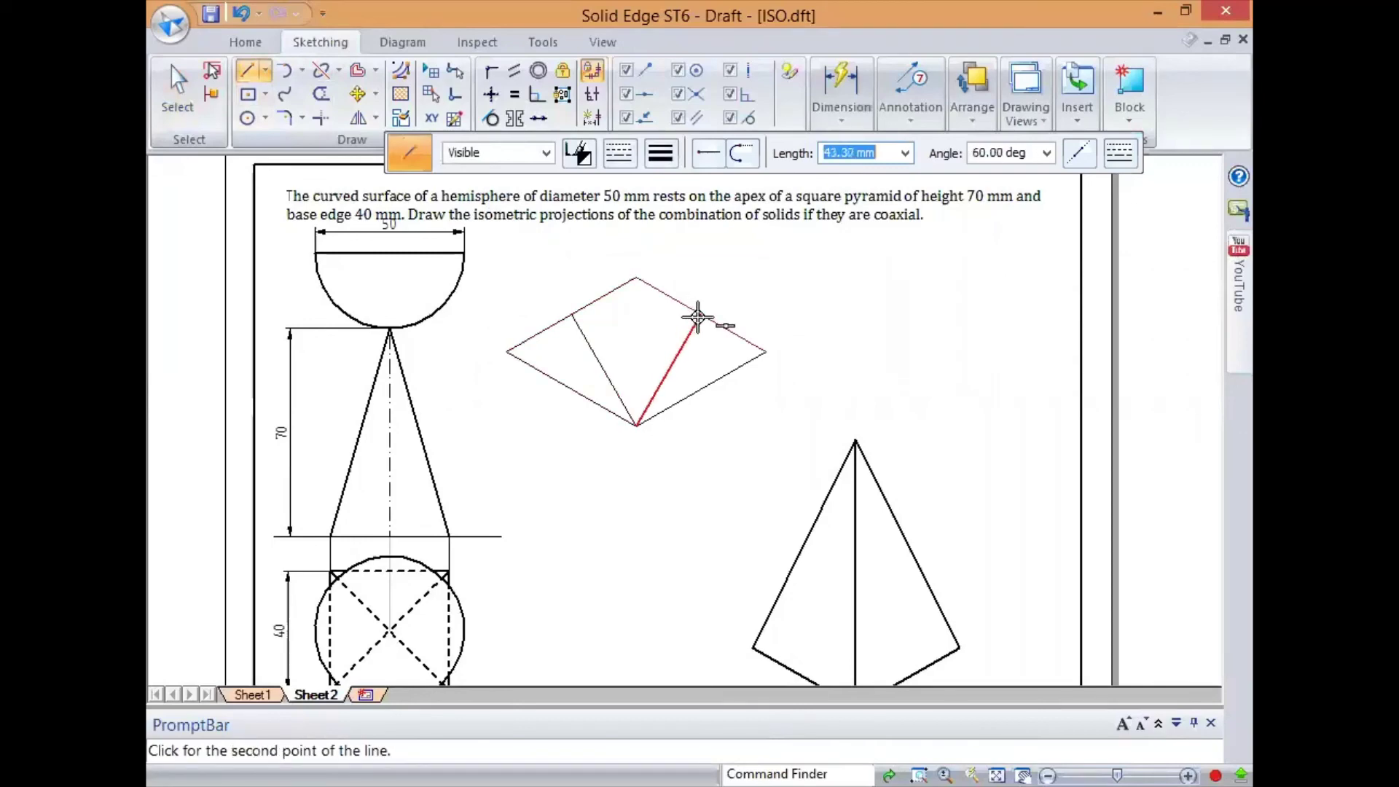
click(698, 317)
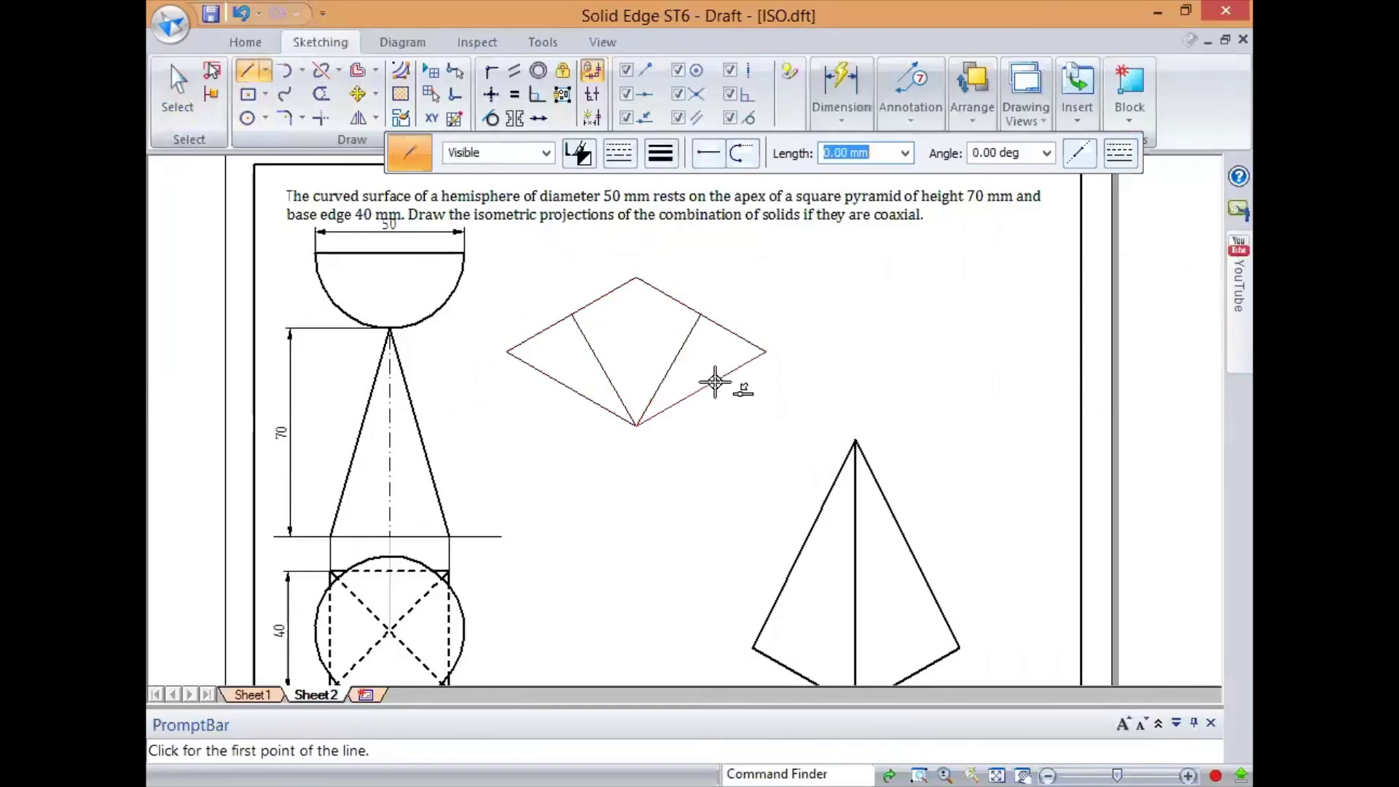
click(704, 389)
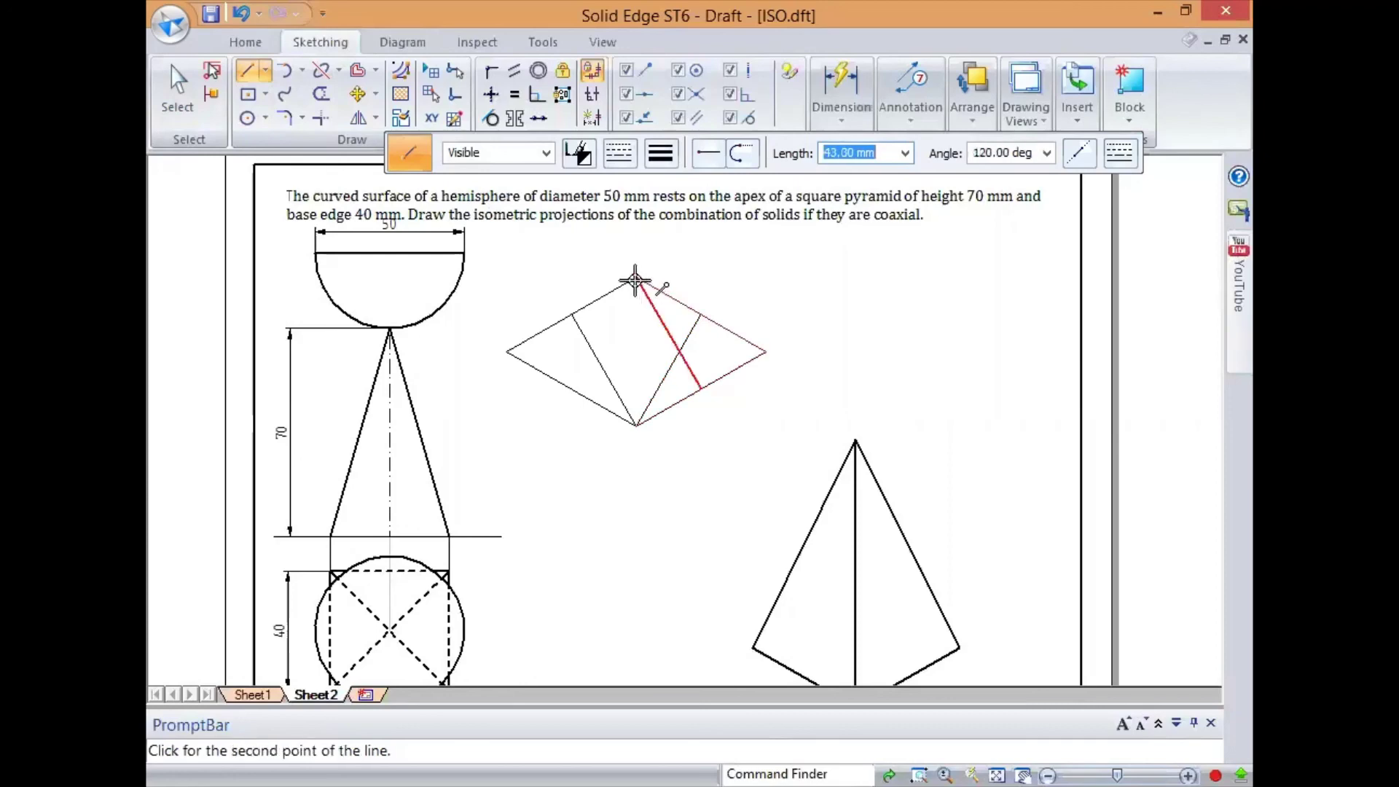
click(635, 279)
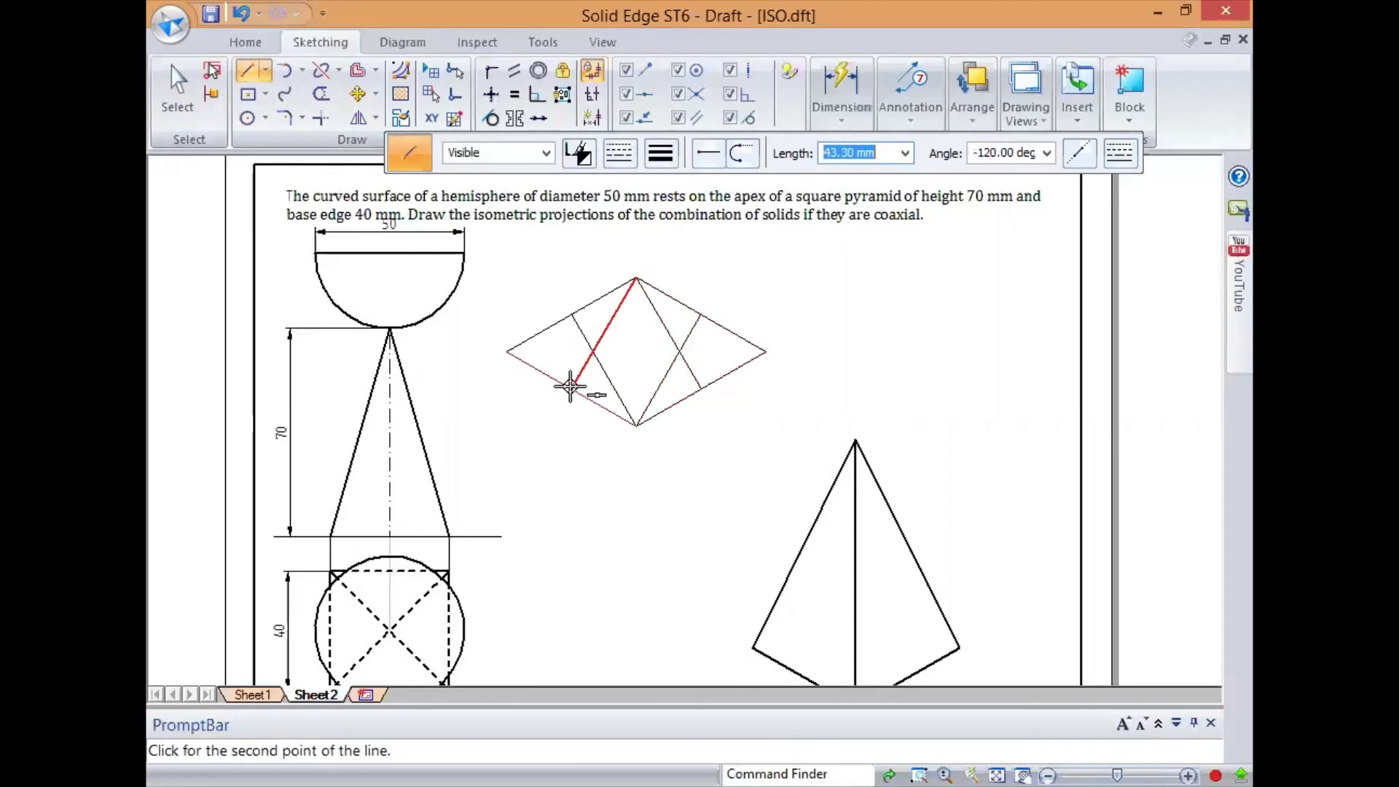
click(570, 386)
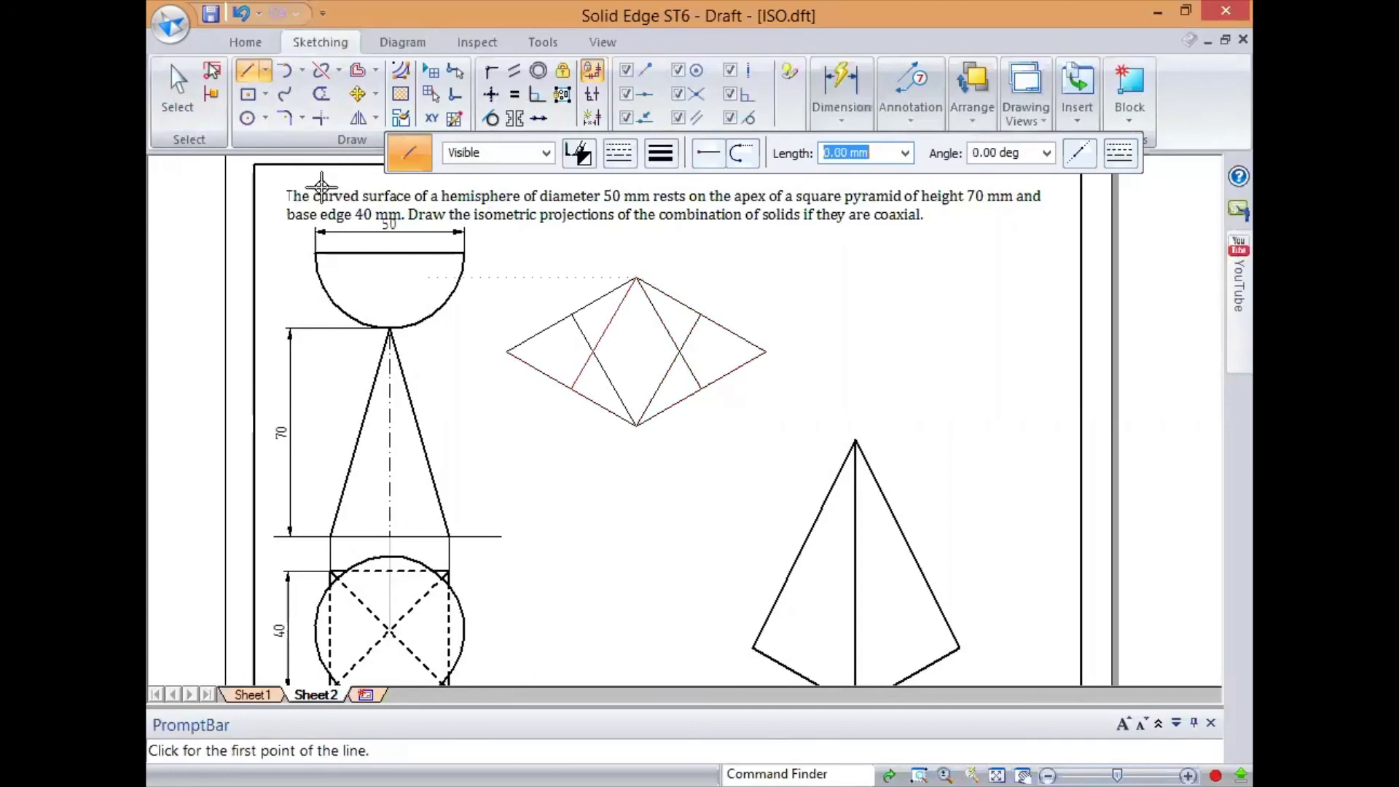
Draw Arc by Center Point arcs centred on the bottom vertex, top vertex and right intersection.
click(301, 71)
click(339, 143)
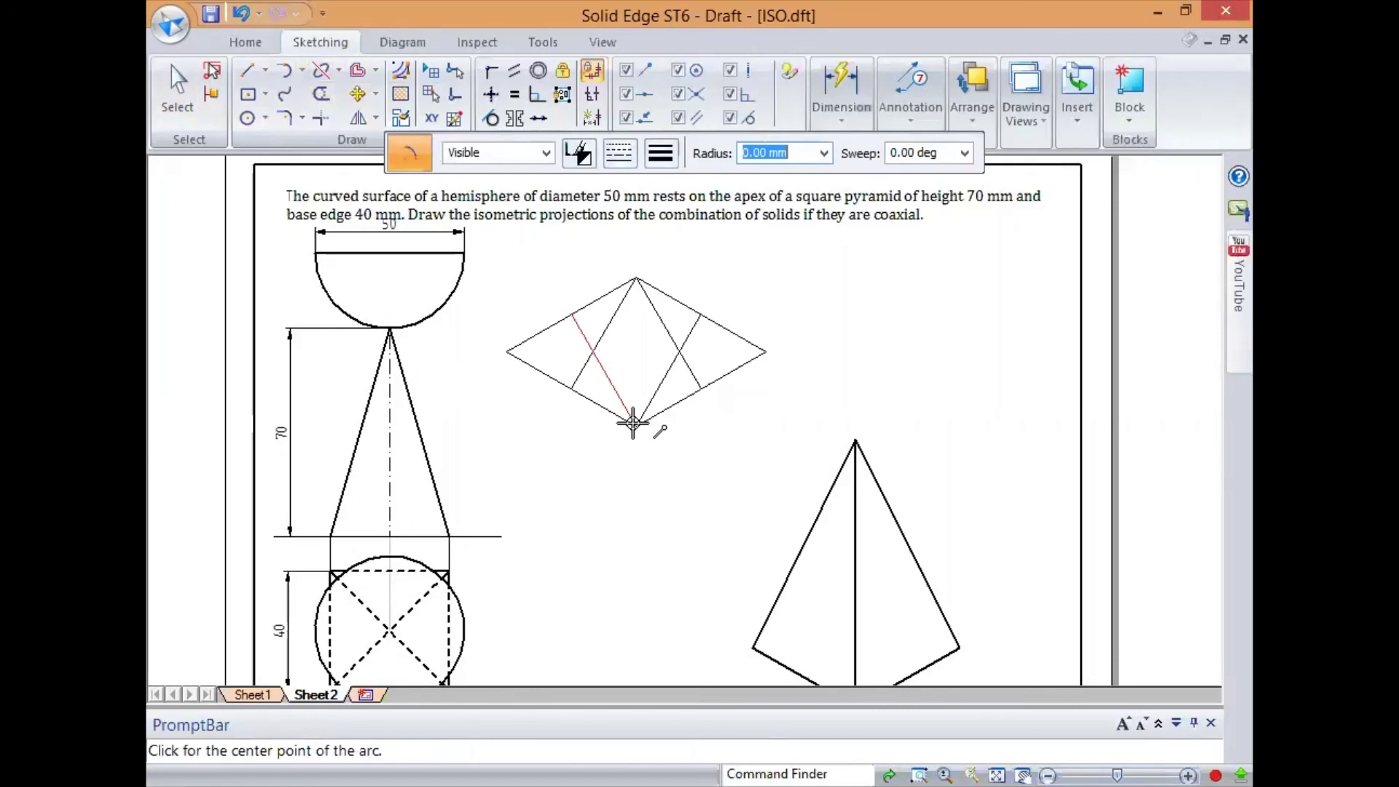
click(633, 422)
click(572, 314)
click(697, 316)
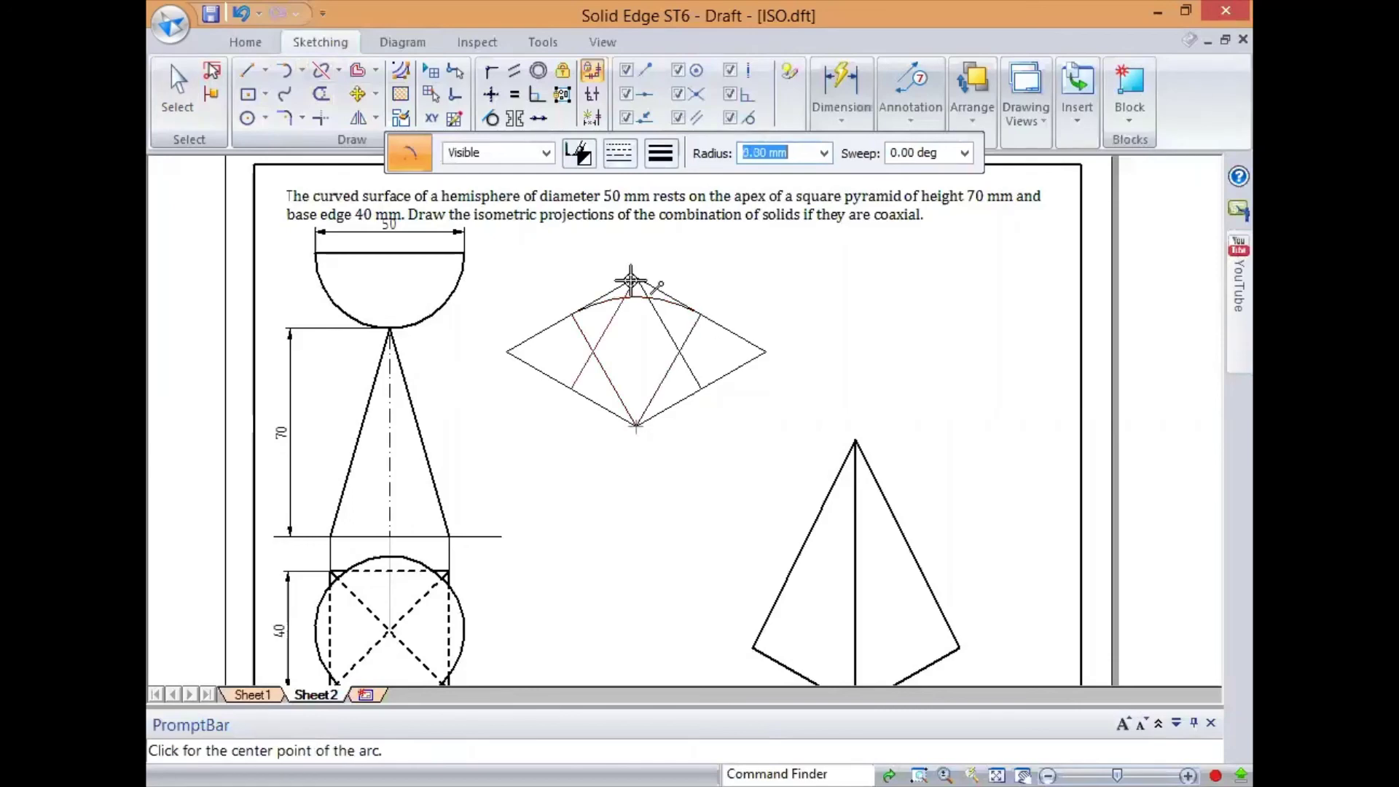
click(633, 279)
click(572, 388)
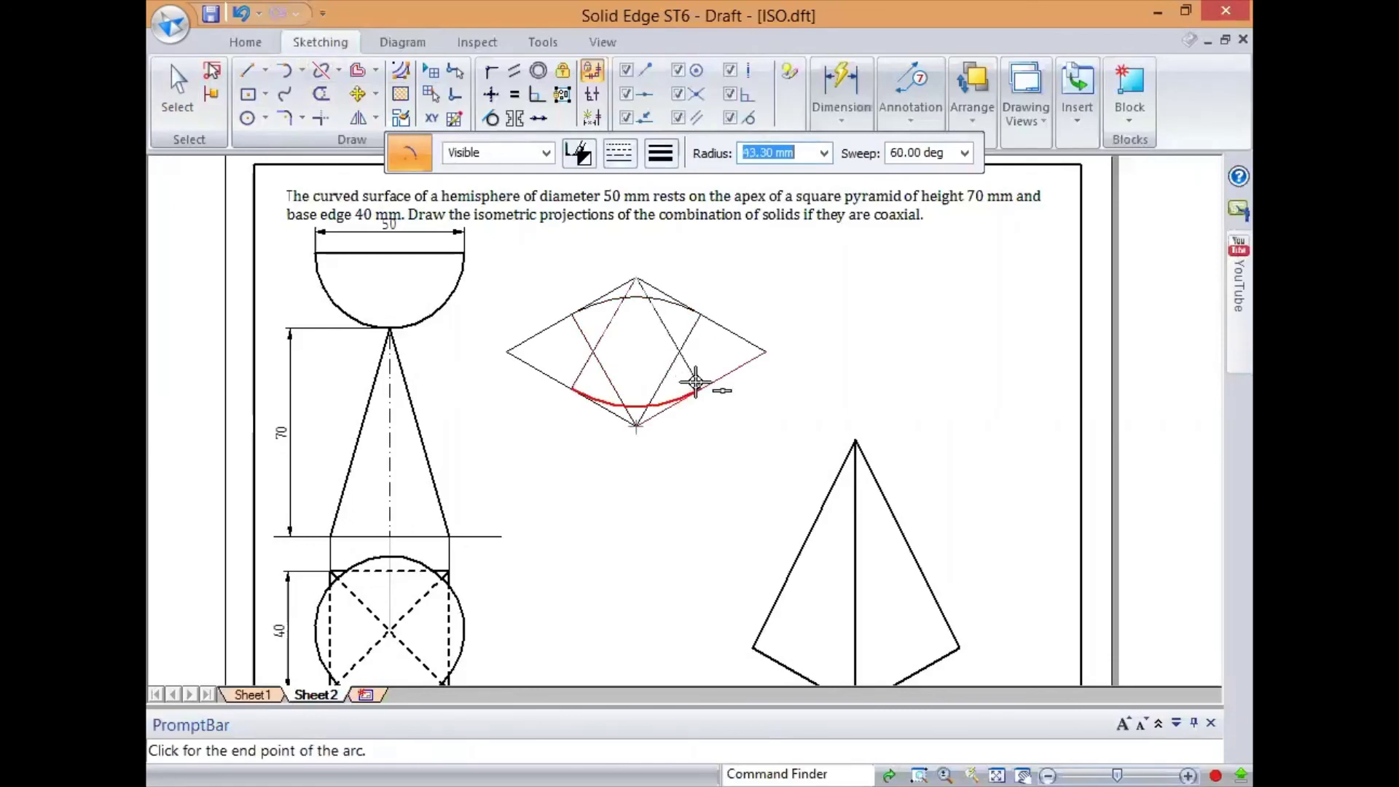
click(697, 384)
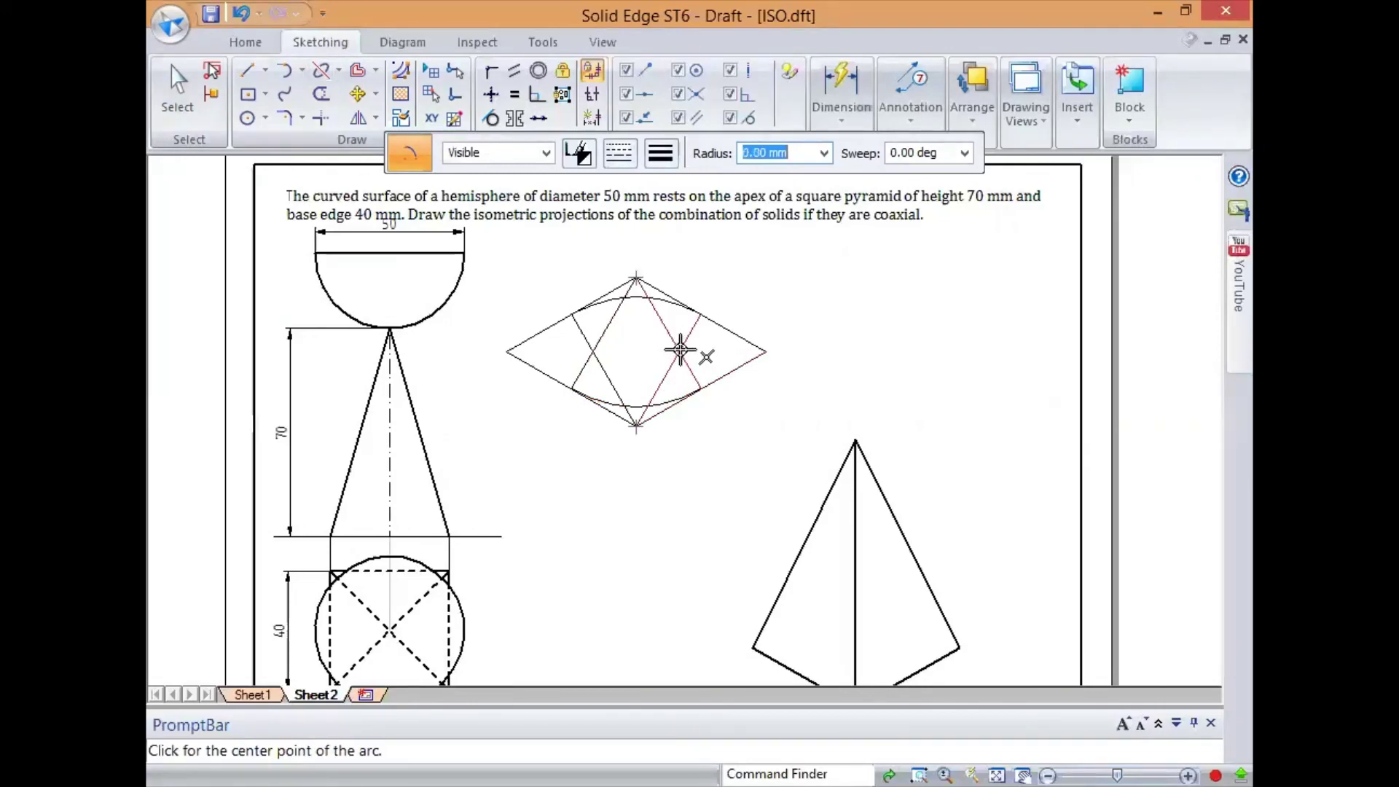
click(680, 351)
click(697, 383)
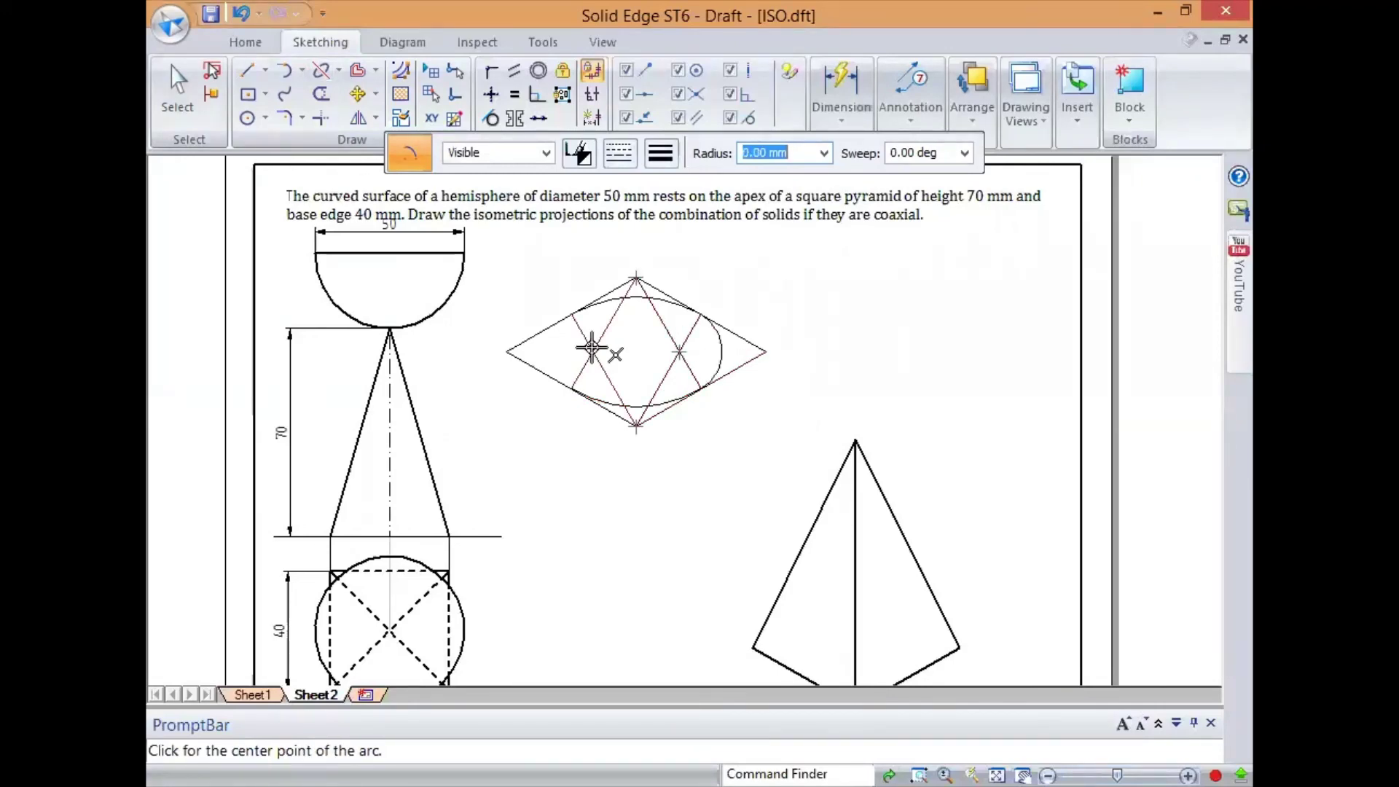